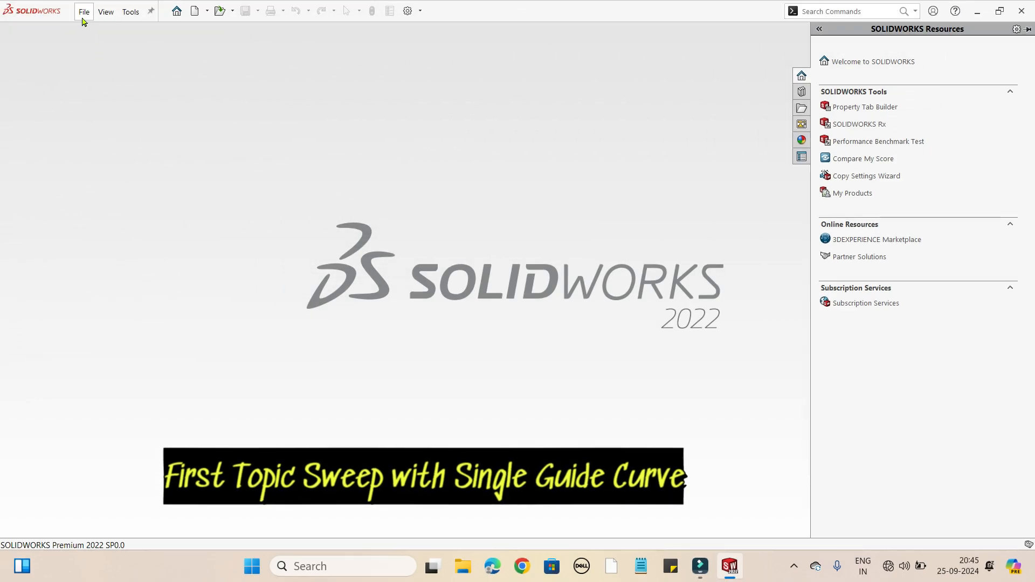
Create a new part document from the Part template
click(84, 20)
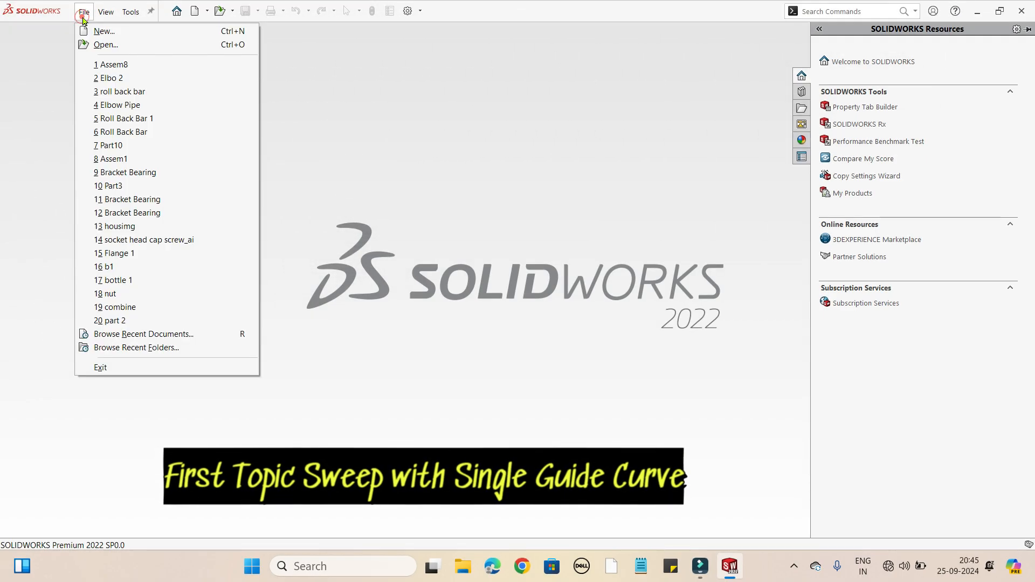
click(100, 39)
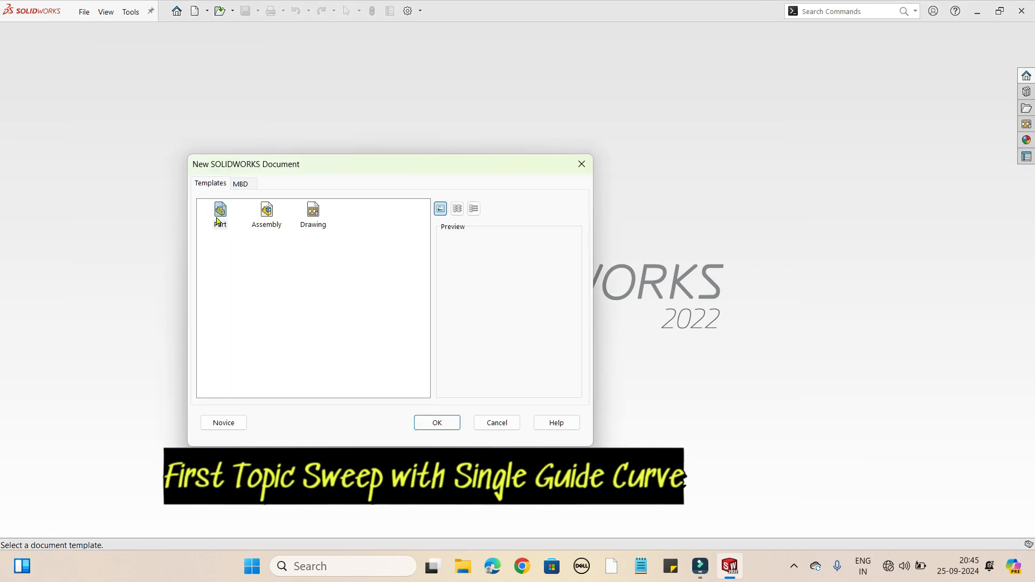
click(220, 213)
click(426, 423)
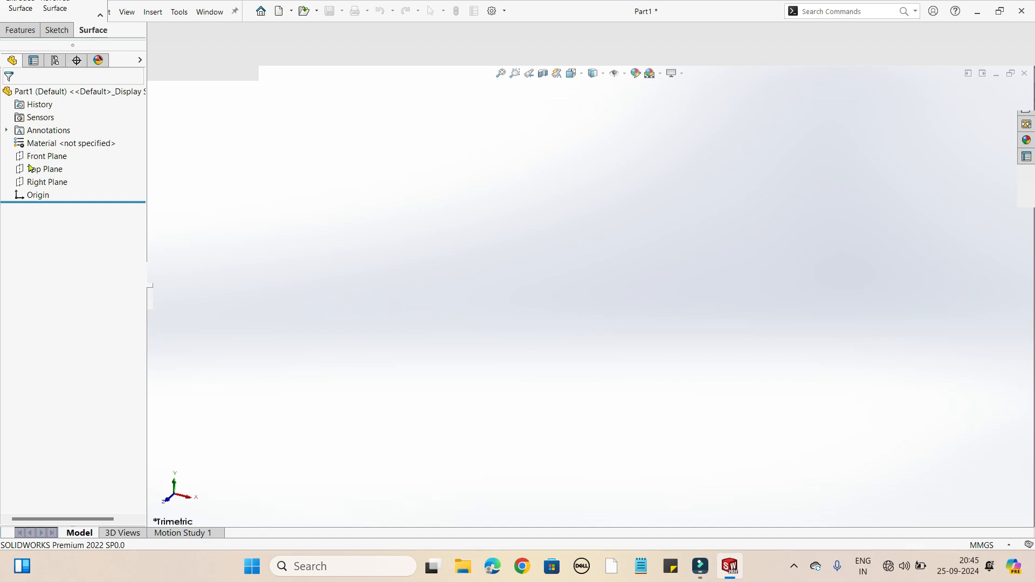
Sketch a center rectangle about 114 mm wide and 83 mm high on the Front Plane, centred on the origin
right_click(53, 198)
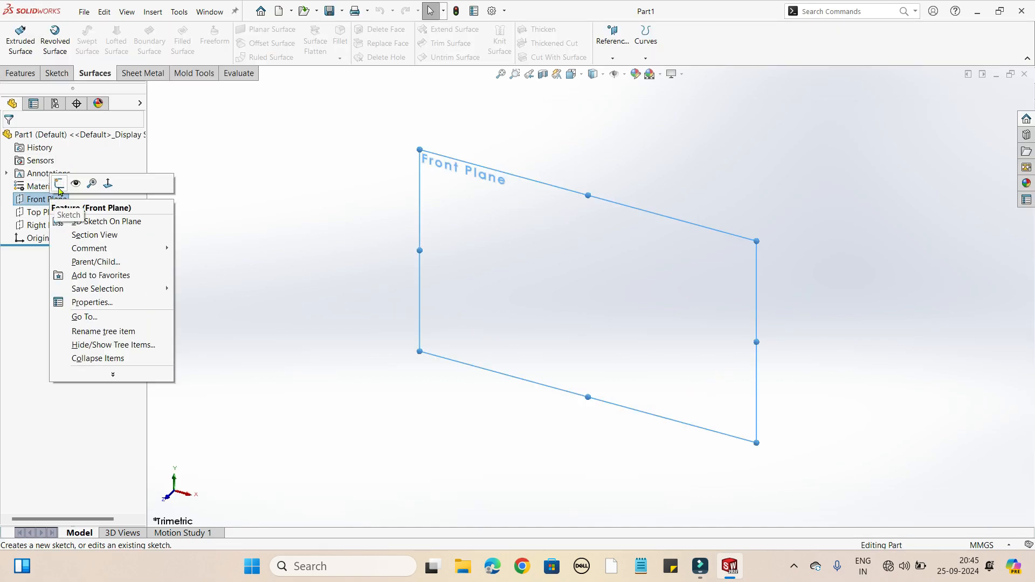
click(60, 184)
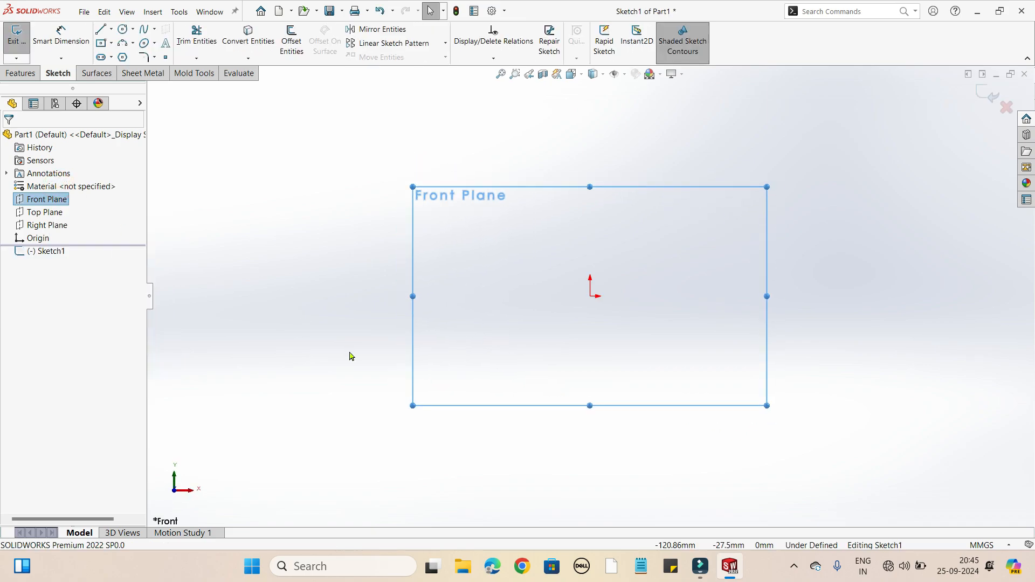
click(112, 45)
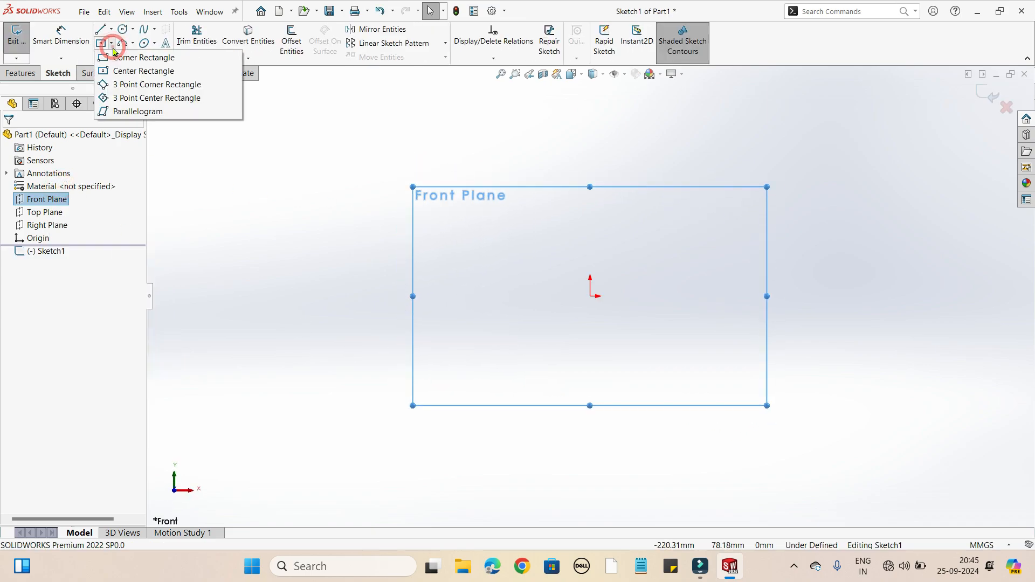
click(110, 71)
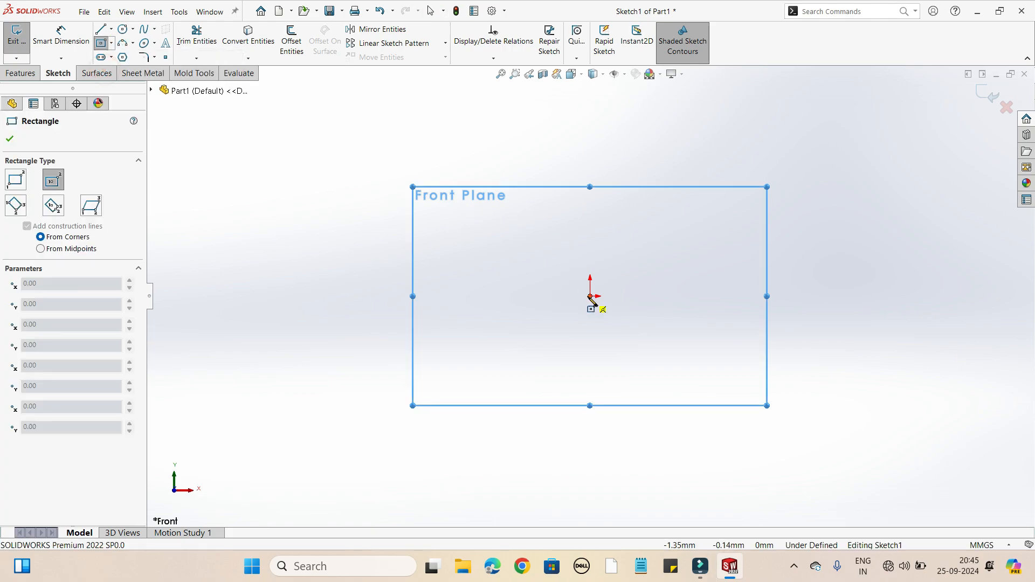
click(590, 296)
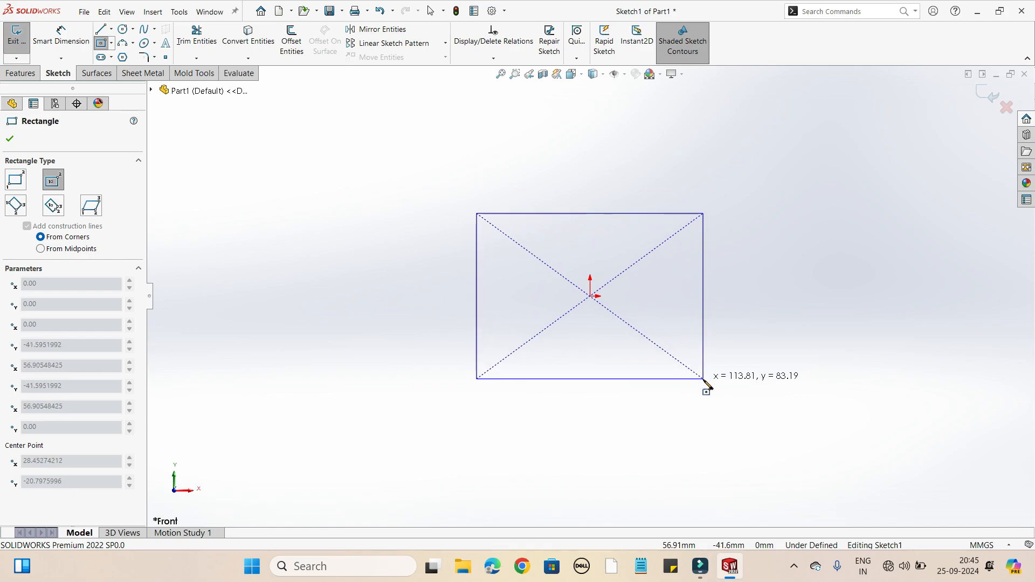
click(704, 380)
right_click(706, 383)
click(731, 390)
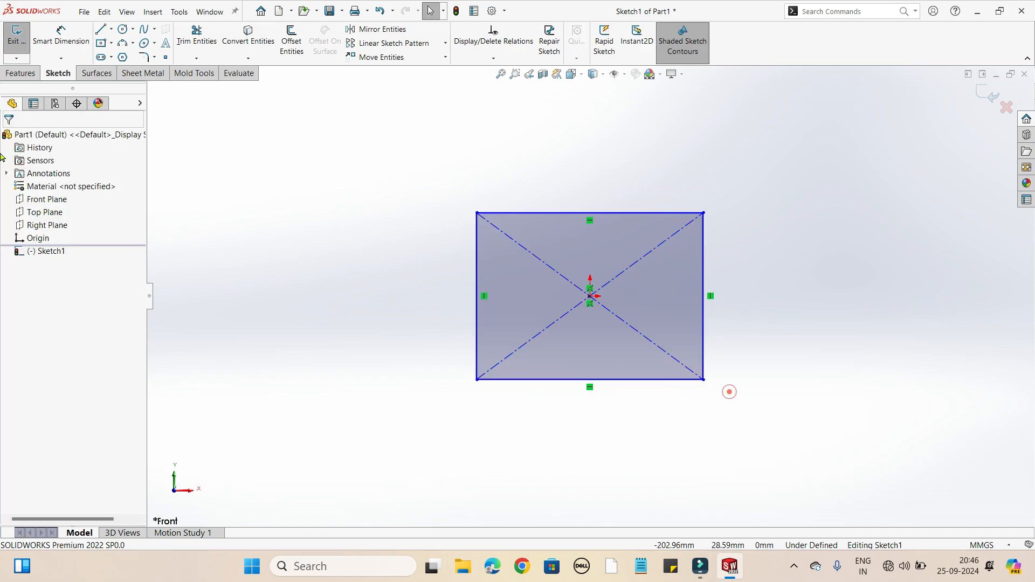
Fillet the rectangle's four corners with a 15 mm radius and exit the profile sketch
click(144, 57)
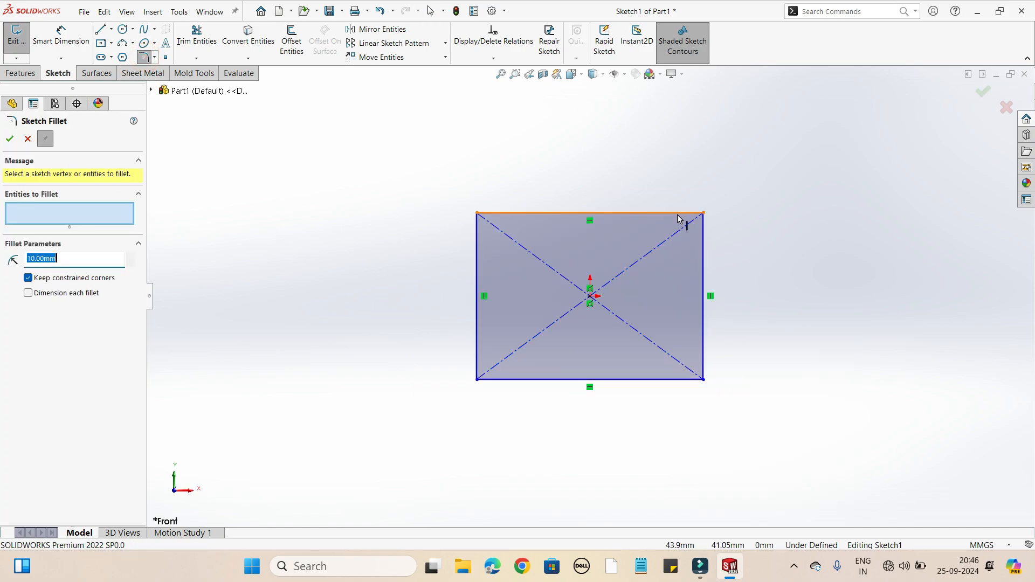
click(678, 216)
click(704, 270)
click(699, 375)
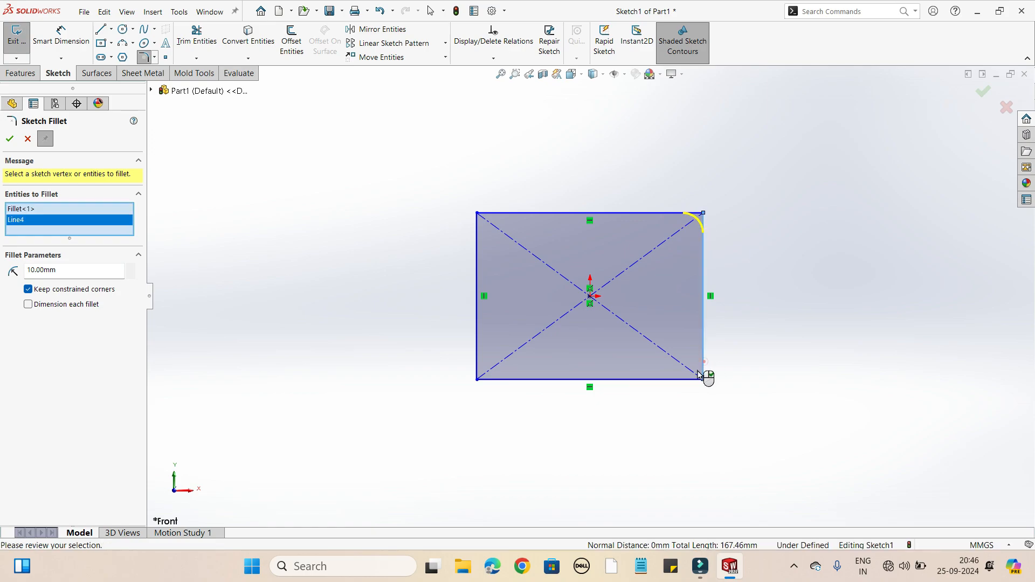
click(680, 379)
click(490, 379)
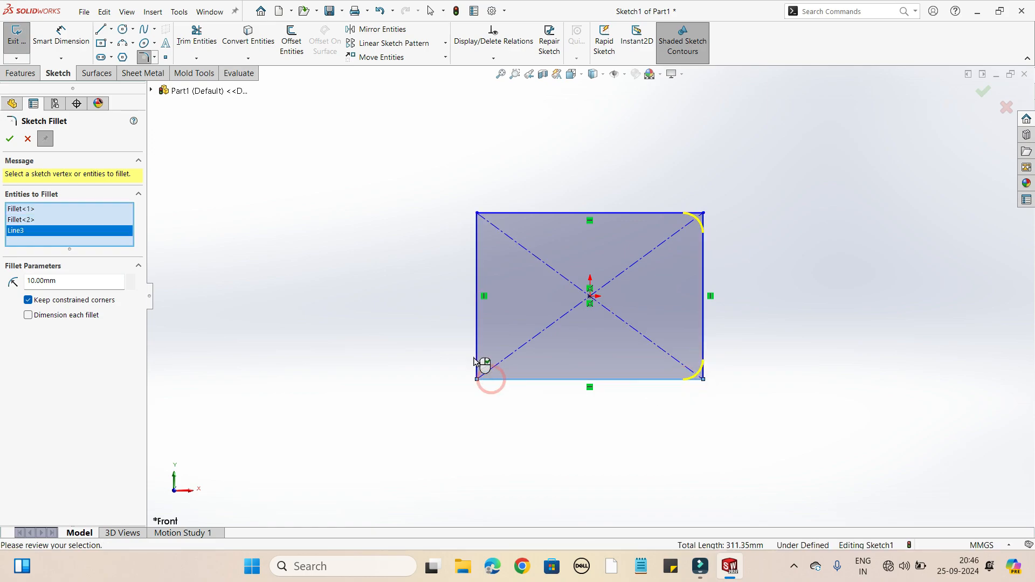
click(477, 244)
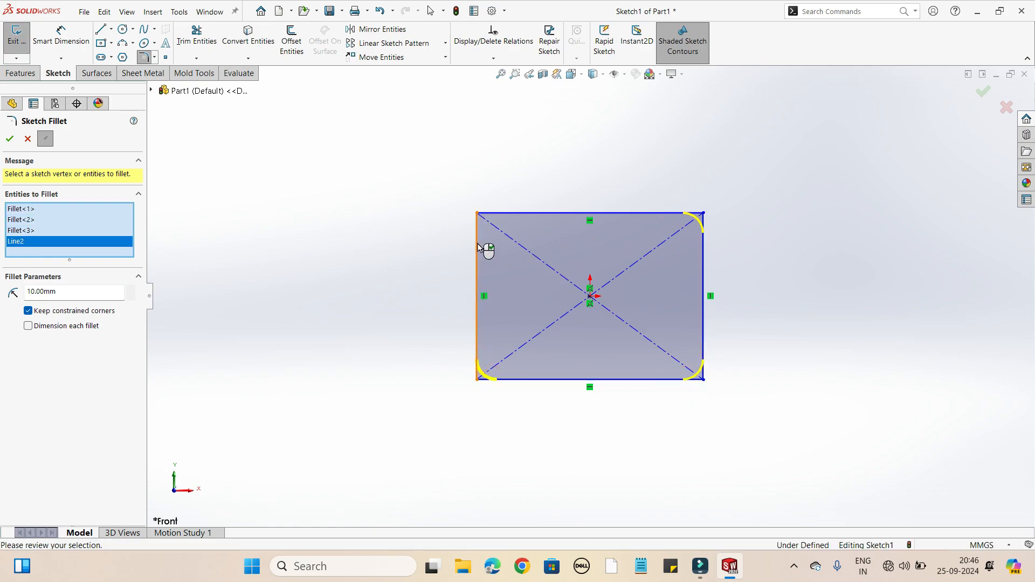
click(484, 214)
double_click(73, 292)
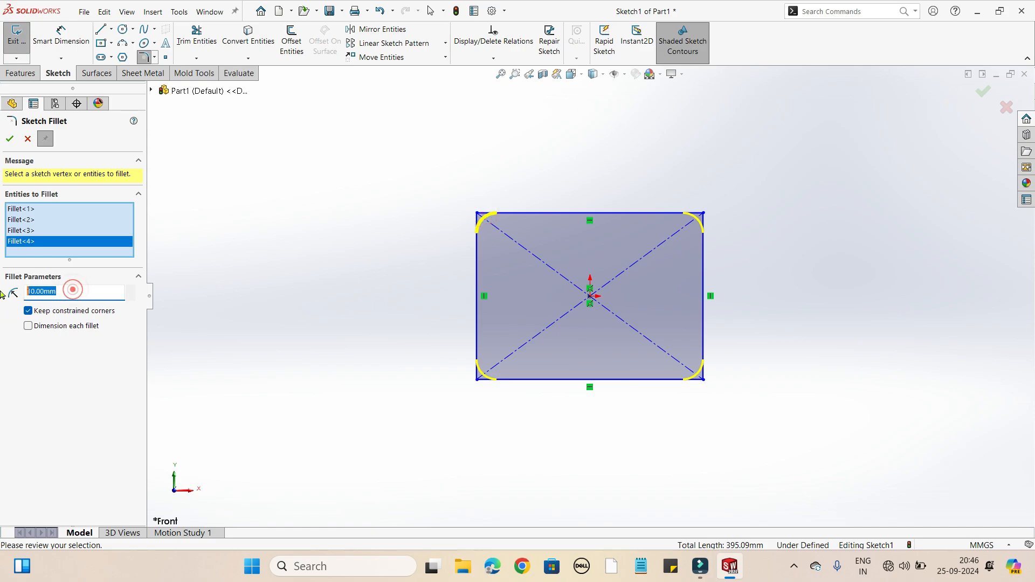
text(15)
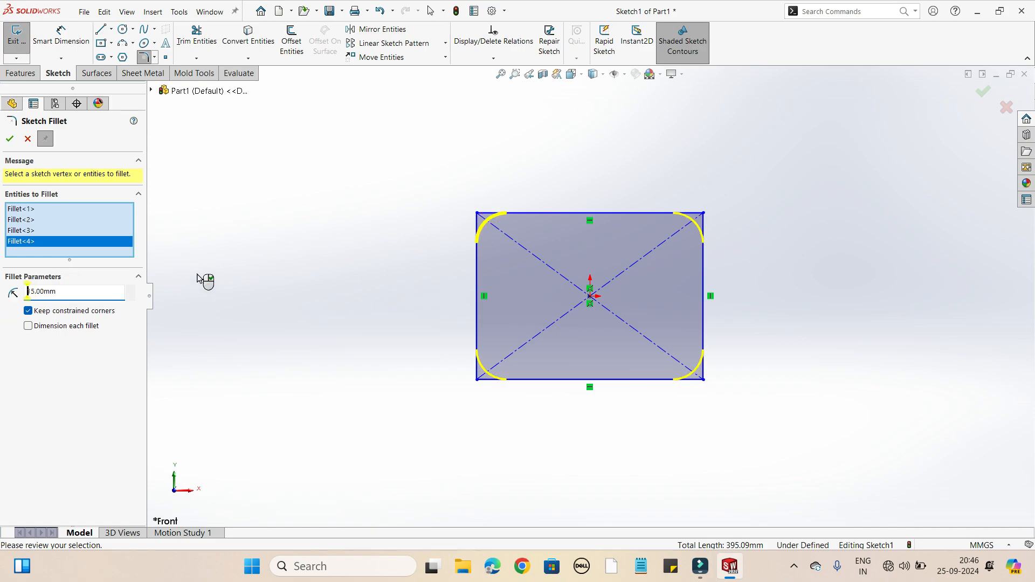
click(242, 221)
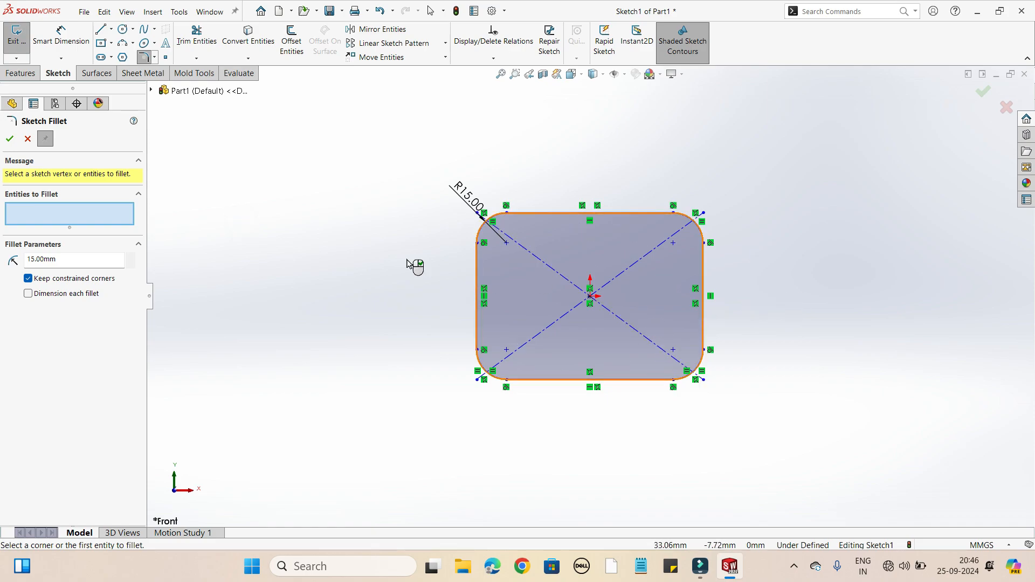
click(10, 139)
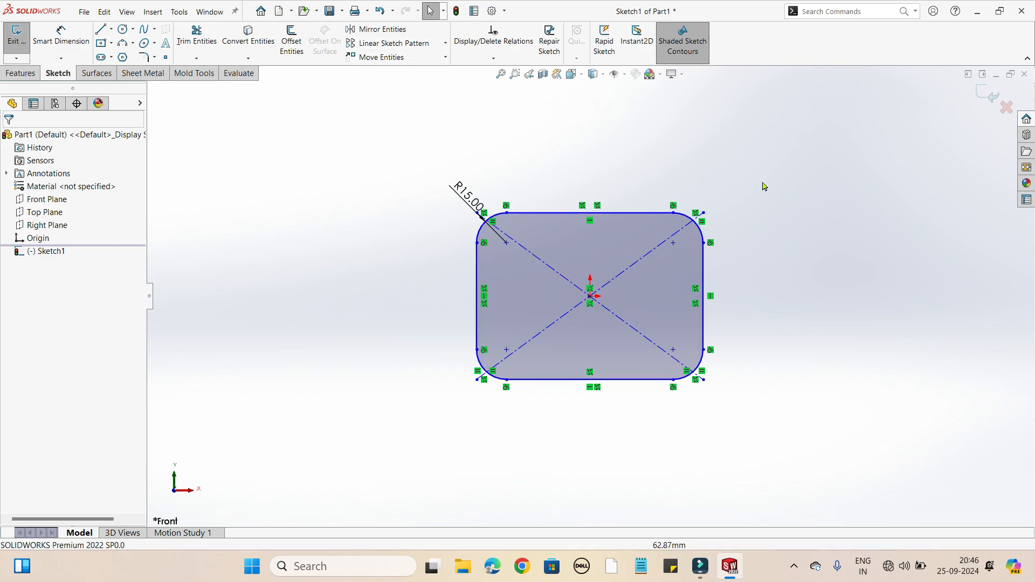
click(991, 103)
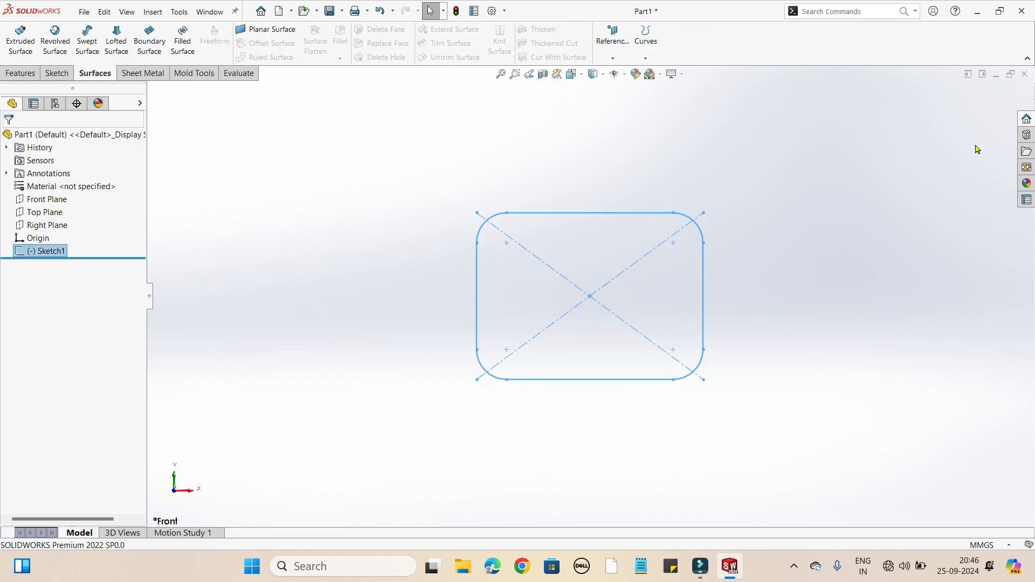
scroll(788, 210, down, 1)
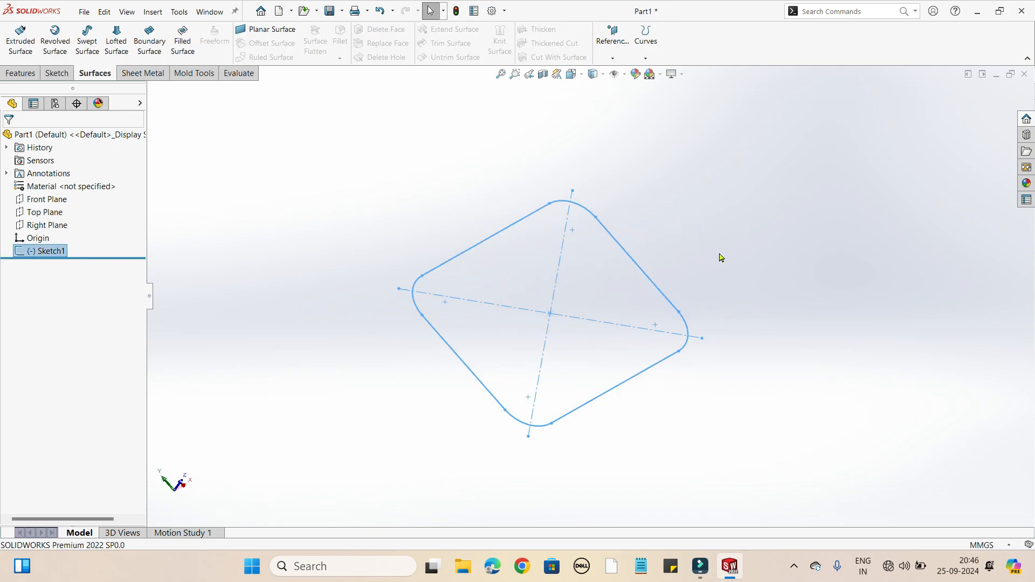
middle_drag(719, 255, 689, 215)
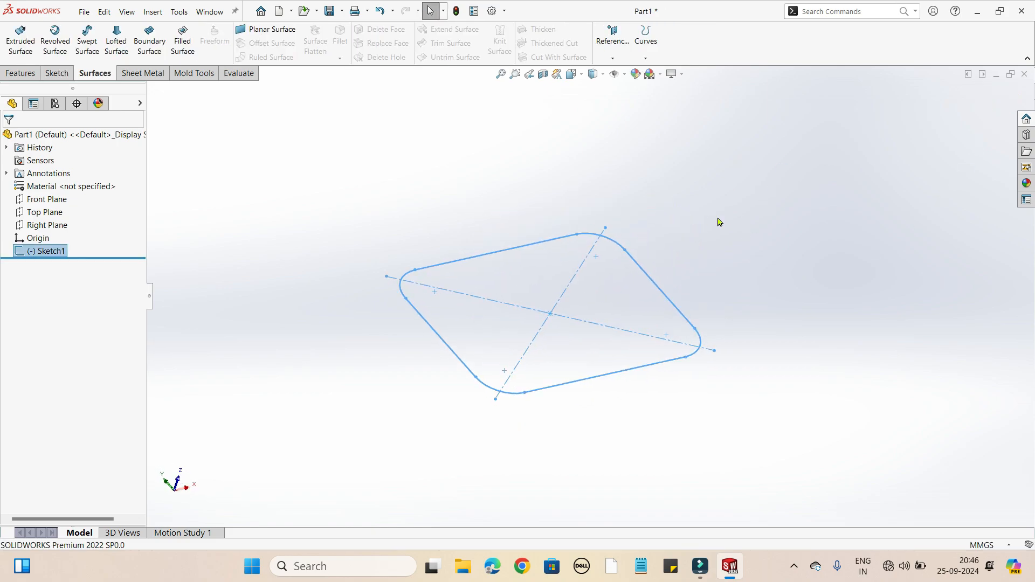
click(20, 75)
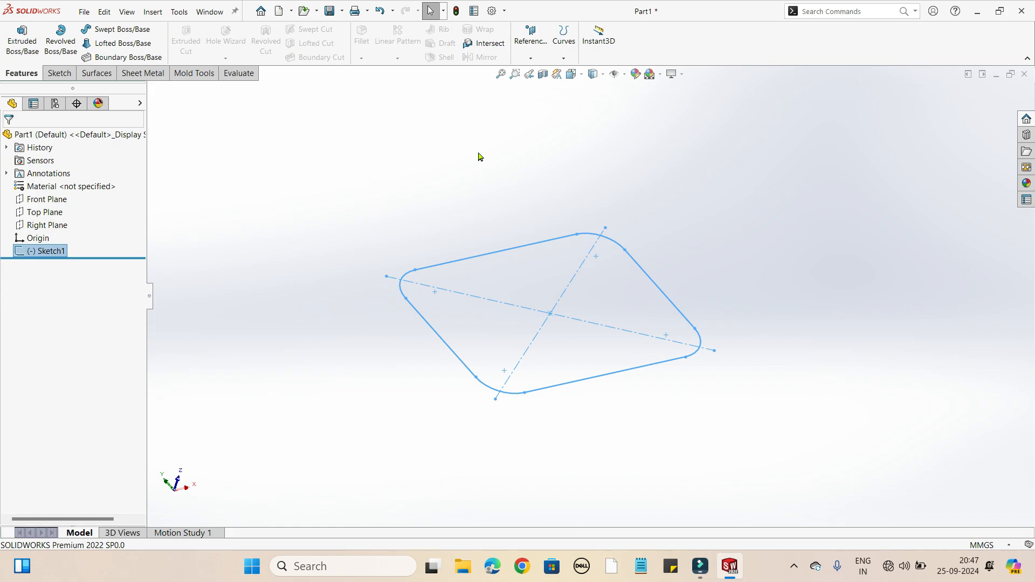
middle_drag(404, 434, 656, 363)
middle_drag(612, 324, 628, 349)
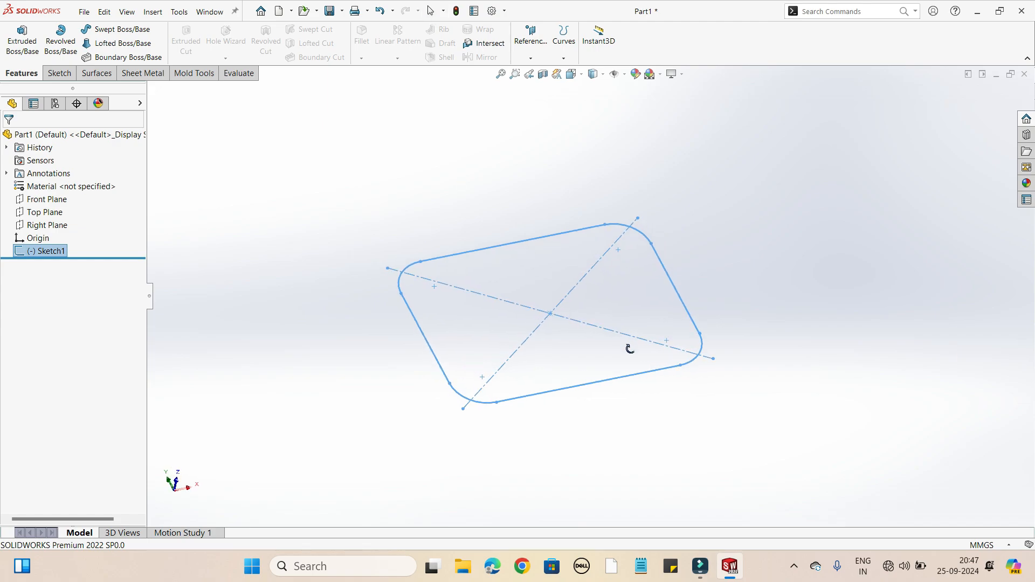
middle_drag(513, 395, 423, 351)
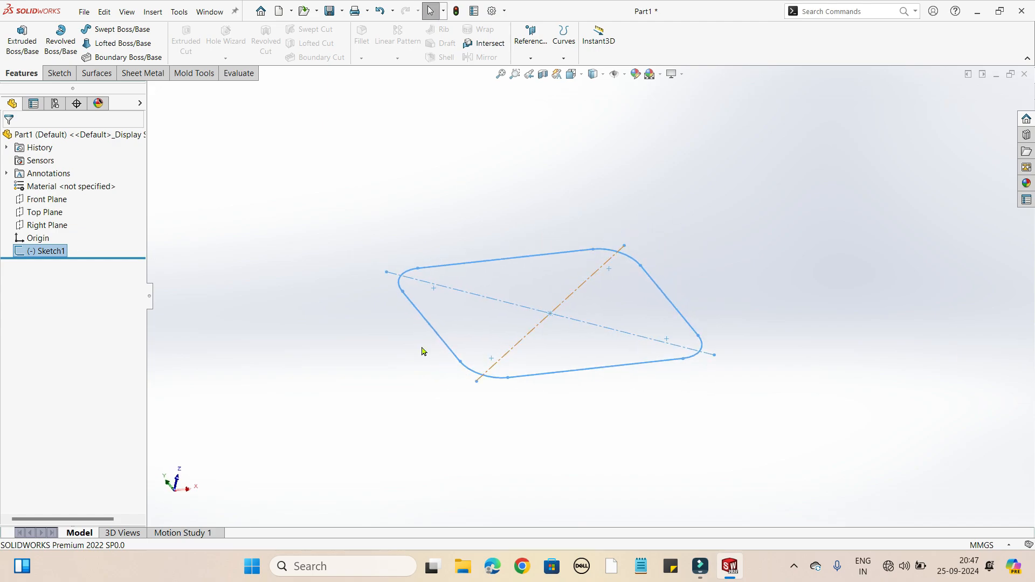
Sketch a vertical line about 160 mm long on the Top Plane, starting at the origin
click(57, 214)
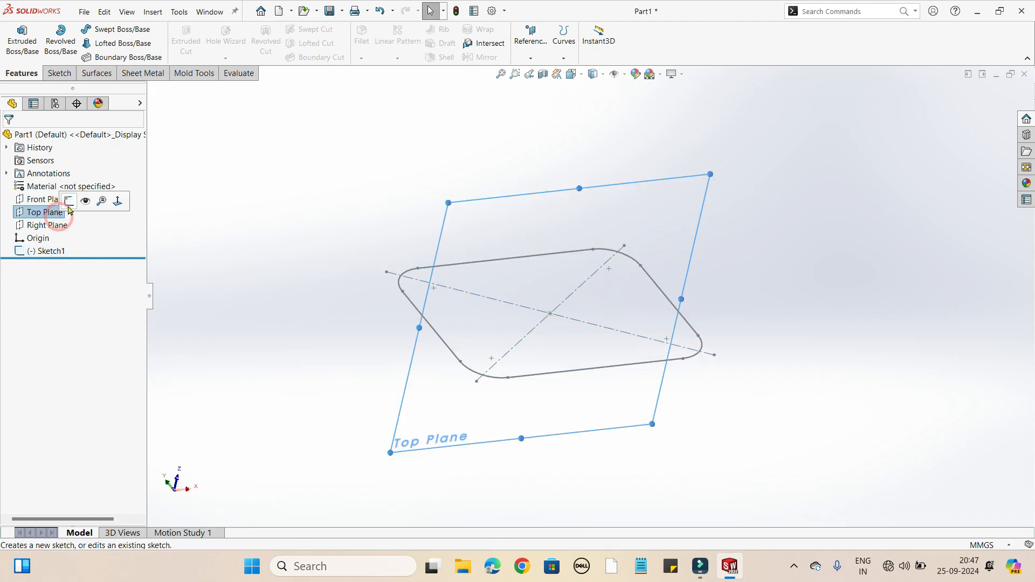
click(69, 201)
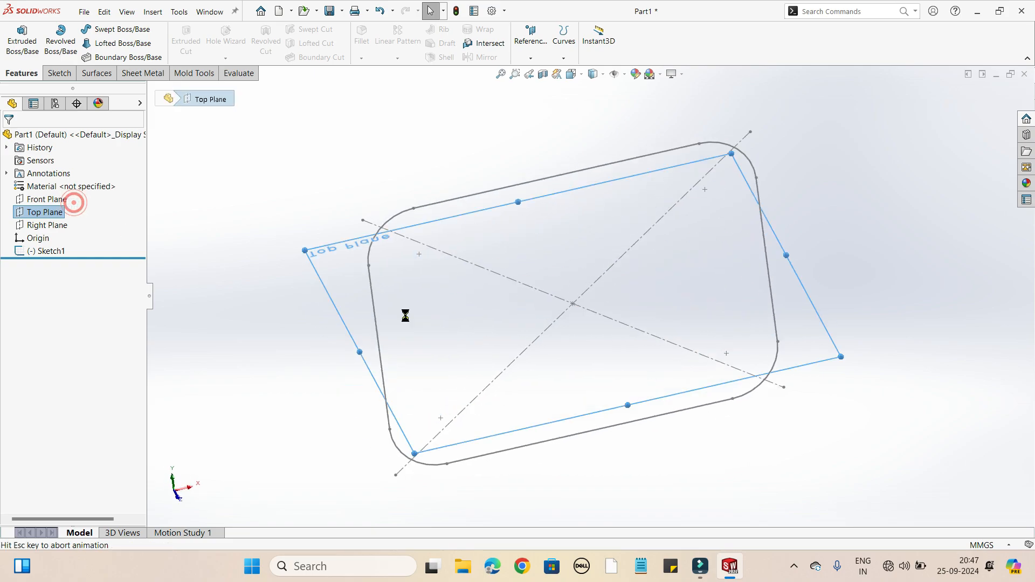
scroll(700, 171, down, 3)
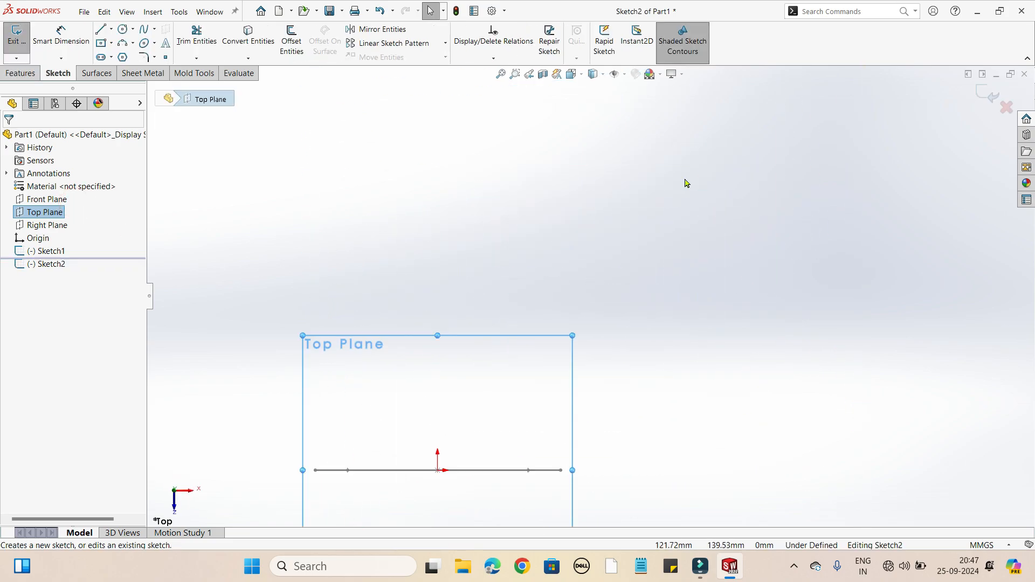
click(101, 29)
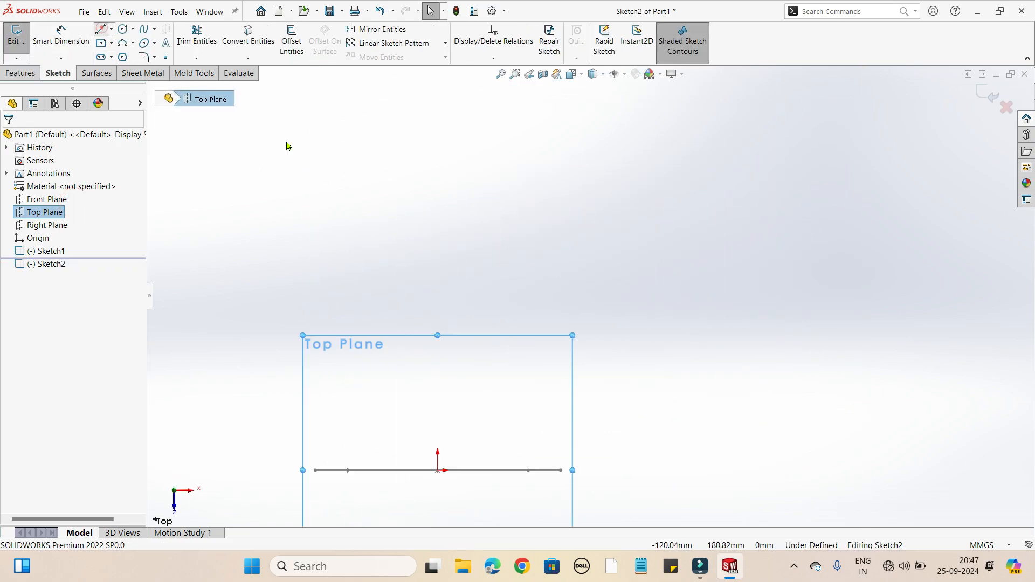
click(437, 470)
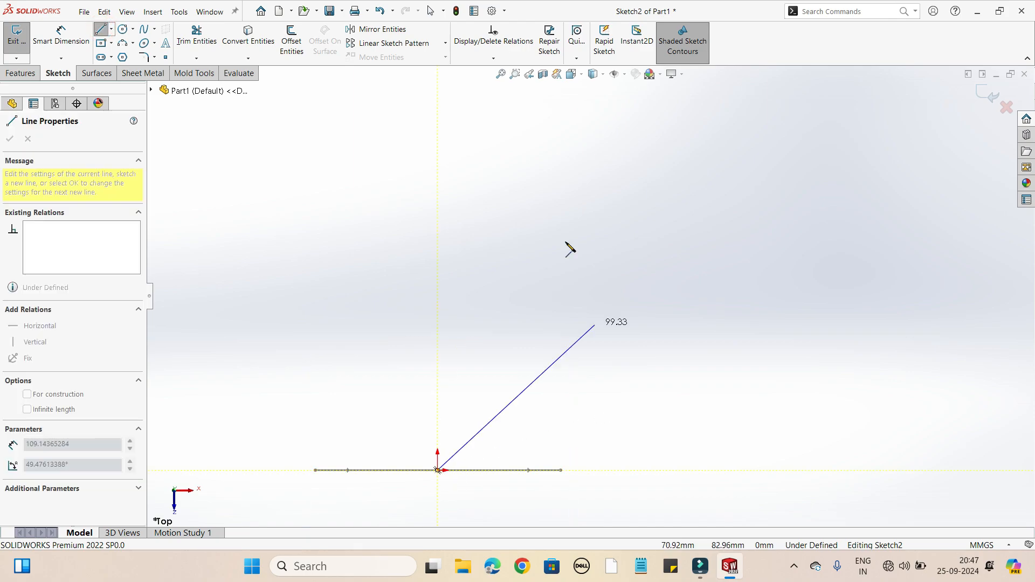
click(438, 125)
right_click(440, 123)
click(459, 134)
Dimension the vertical path line to 150 mm and exit the sketch
mouse_move(448, 155)
middle_down()
mouse_move(438, 234)
mouse_move(450, 248)
mouse_move(613, 309)
middle_up()
click(725, 319)
middle_drag(720, 337, 715, 334)
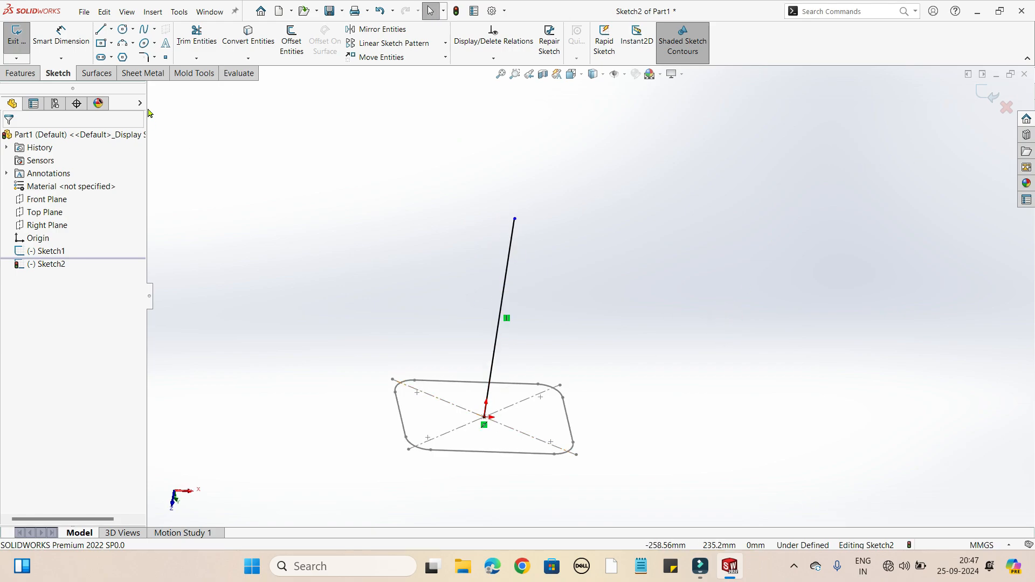
click(61, 36)
click(510, 259)
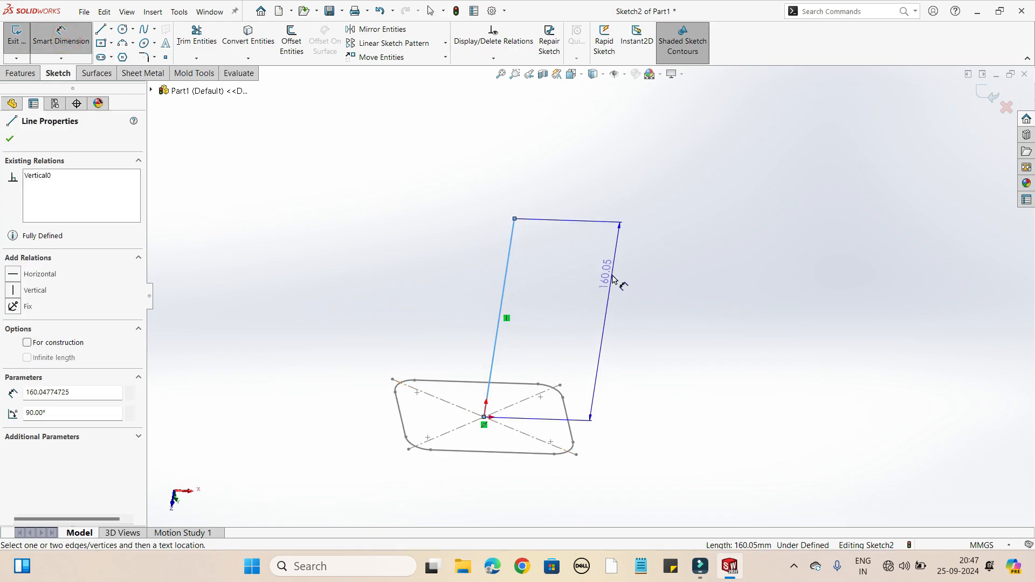
click(639, 284)
click(630, 290)
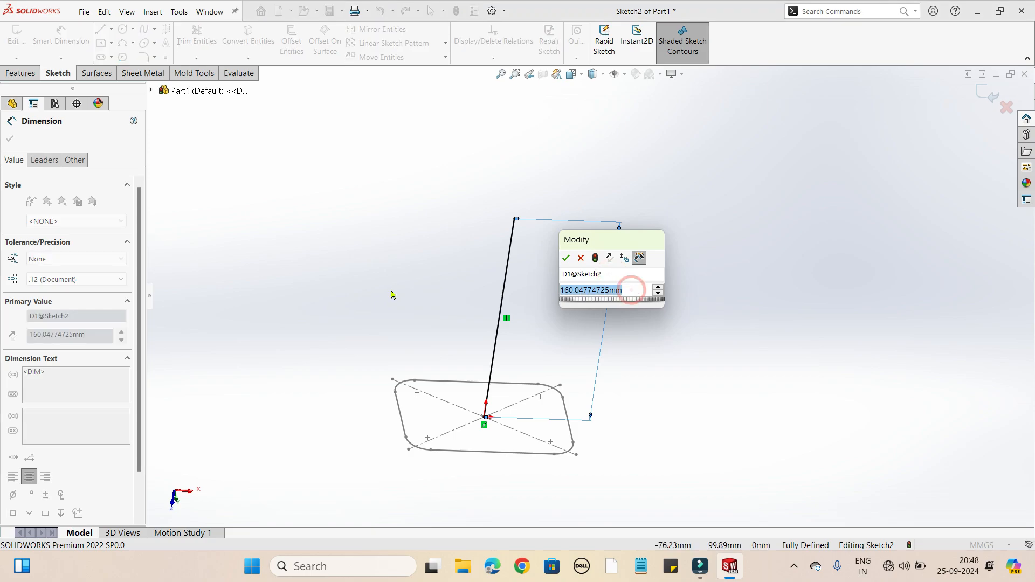
key(Return)
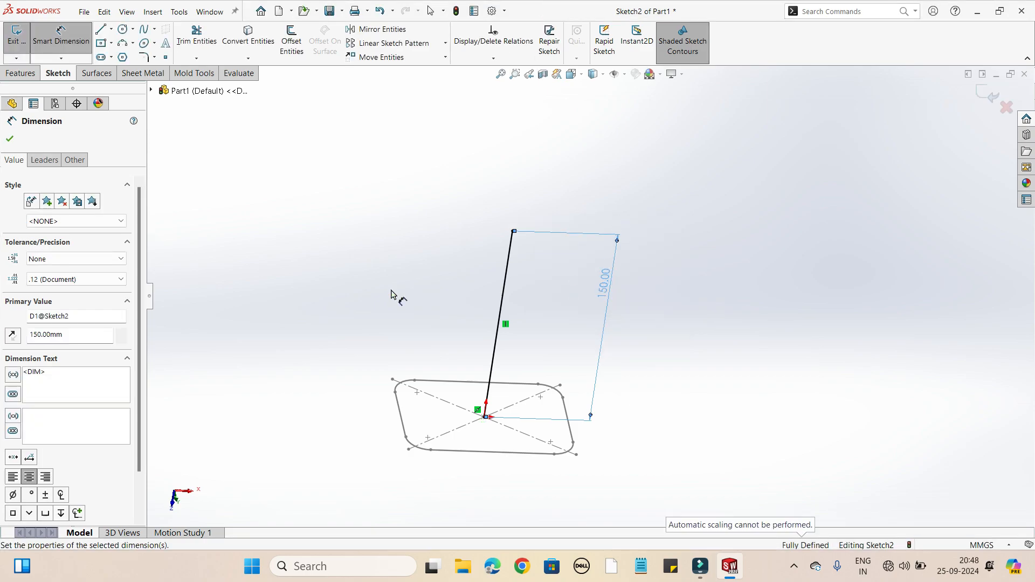
click(12, 142)
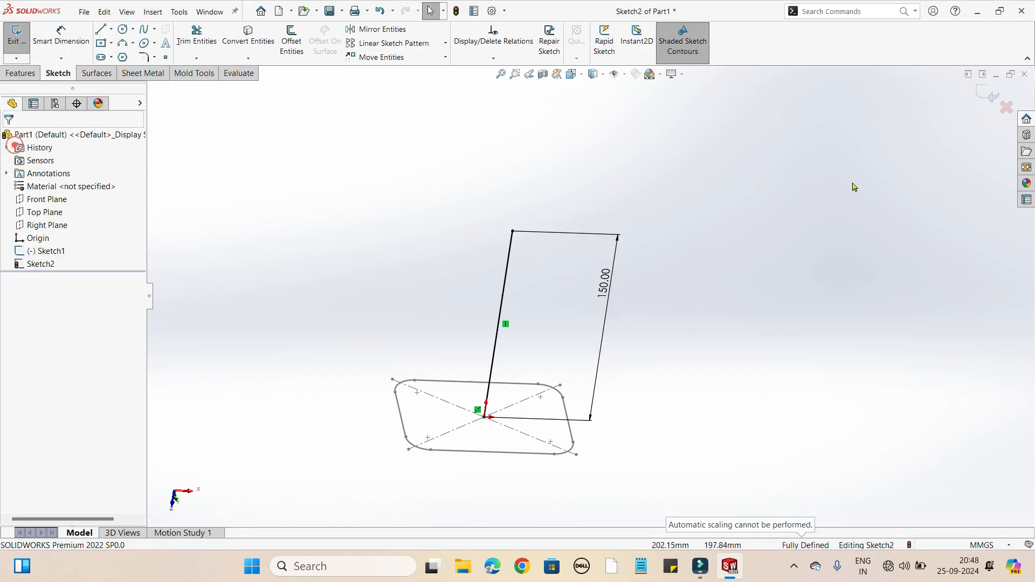
click(995, 100)
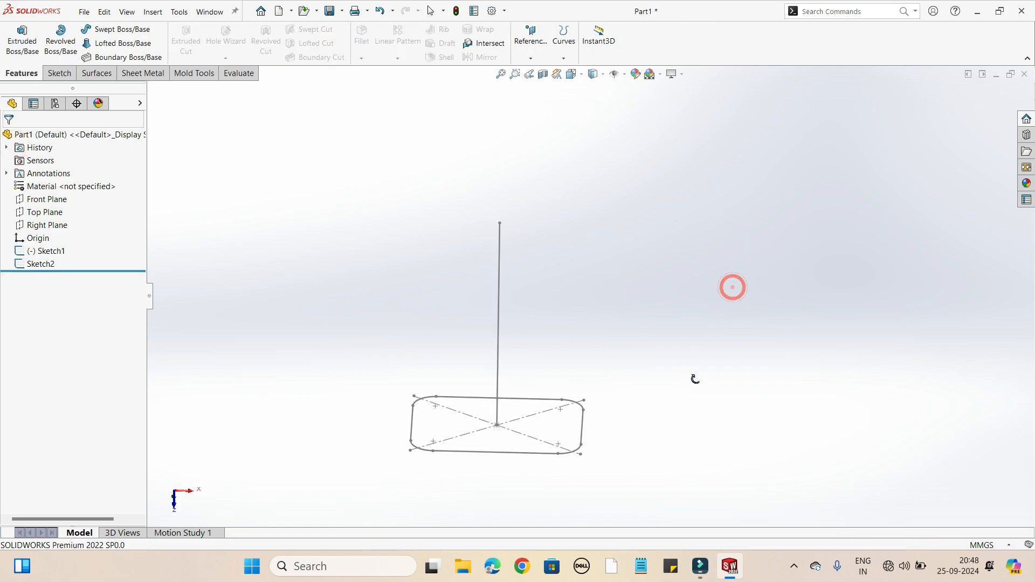
middle_drag(589, 438, 584, 404)
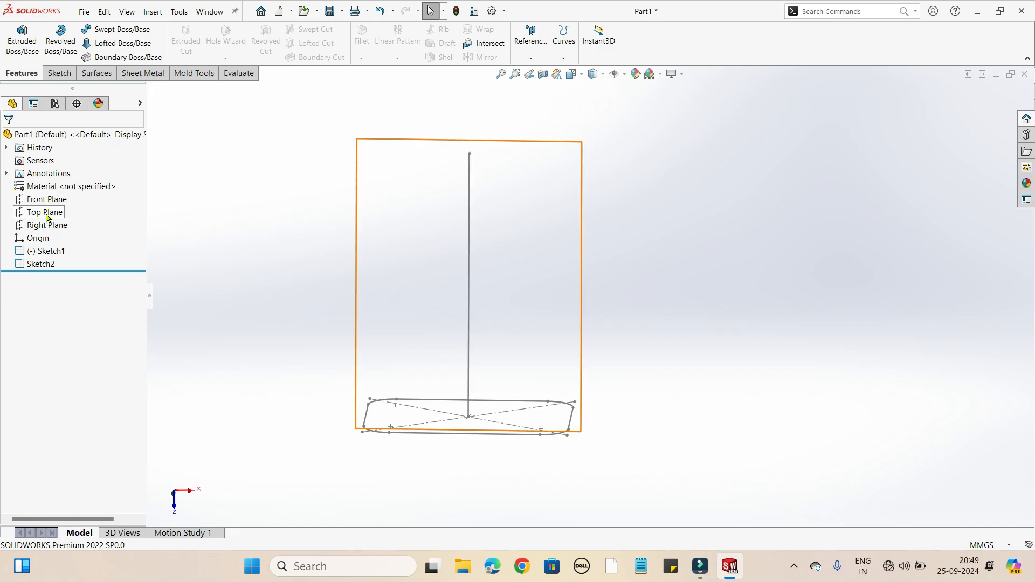
Sketch a four-point S-shaped spline on the Top Plane, rising about 225 mm from near the profile's short side
middle_drag(273, 365, 275, 324)
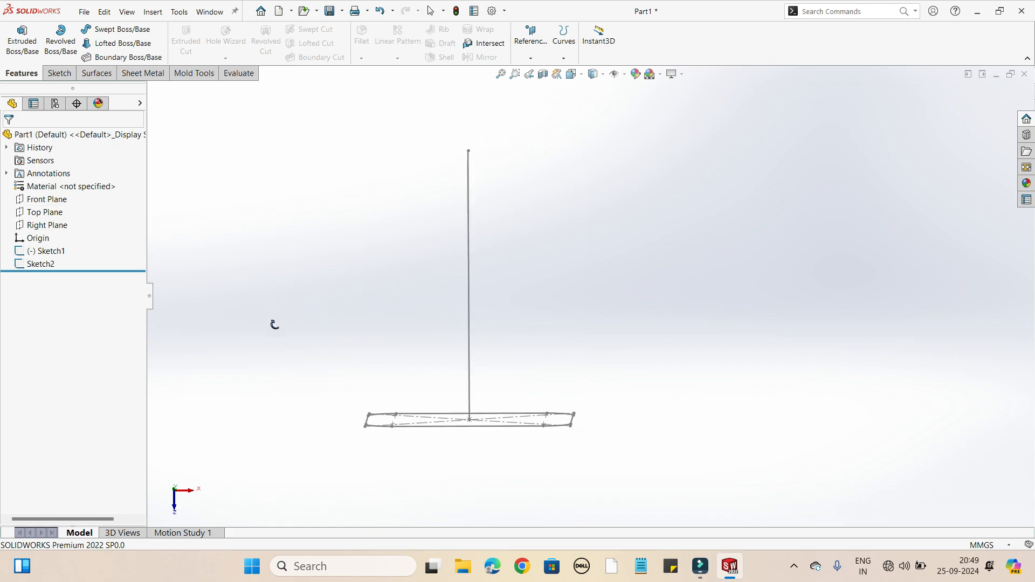
click(52, 215)
middle_drag(171, 261, 307, 419)
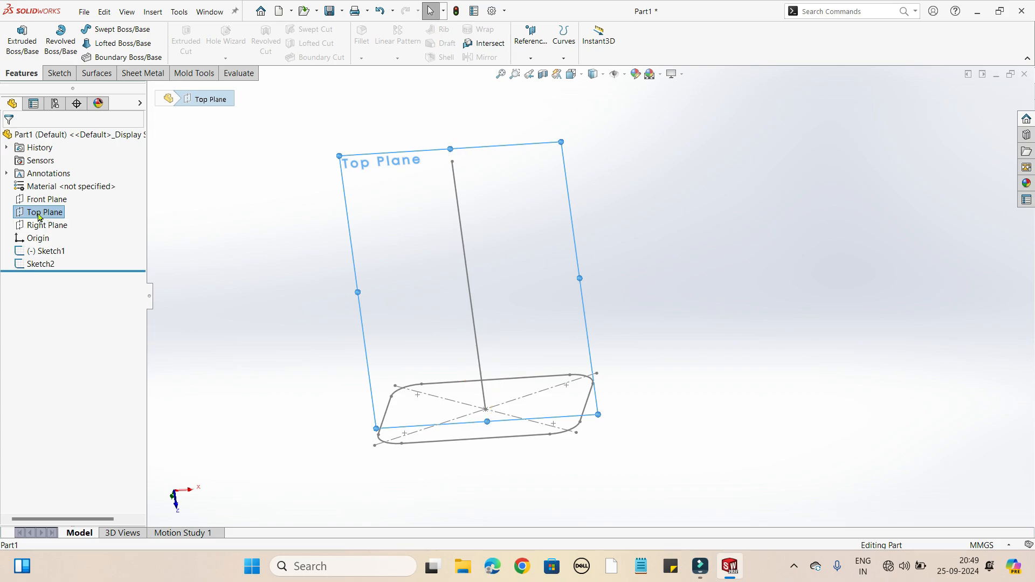
right_click(39, 216)
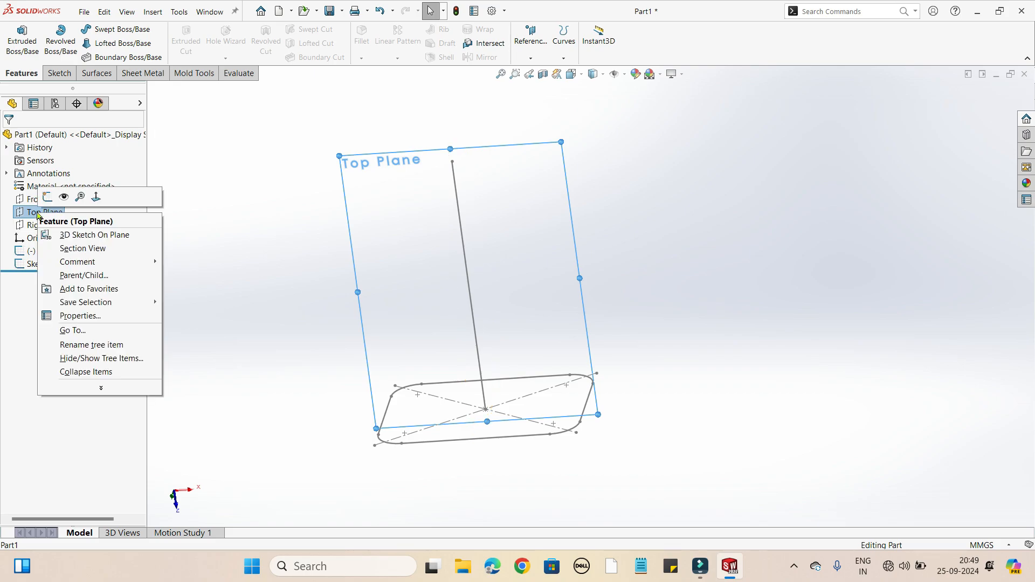
click(47, 199)
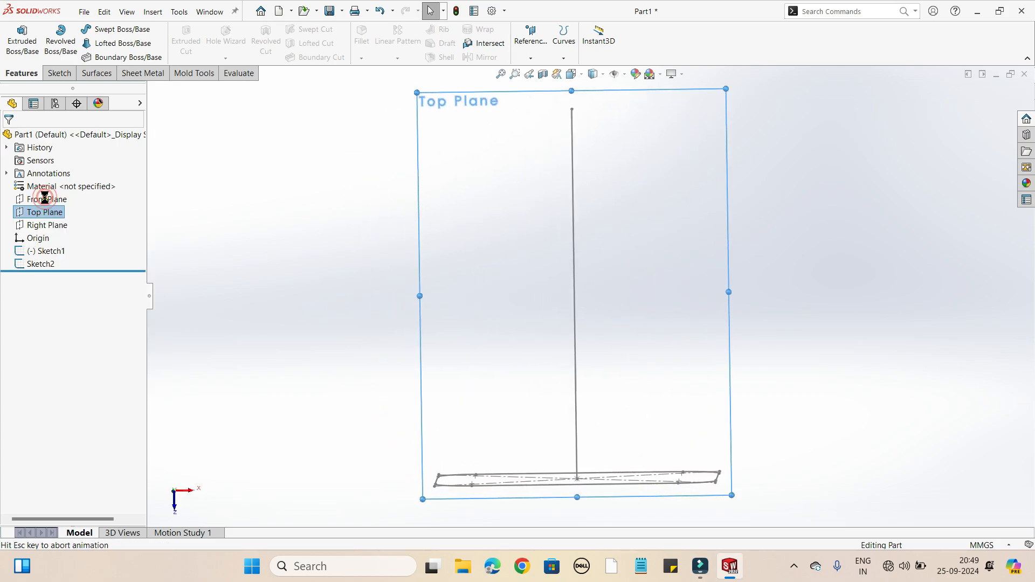
mouse_move(678, 402)
middle_down()
mouse_move(654, 418)
mouse_move(639, 456)
middle_up()
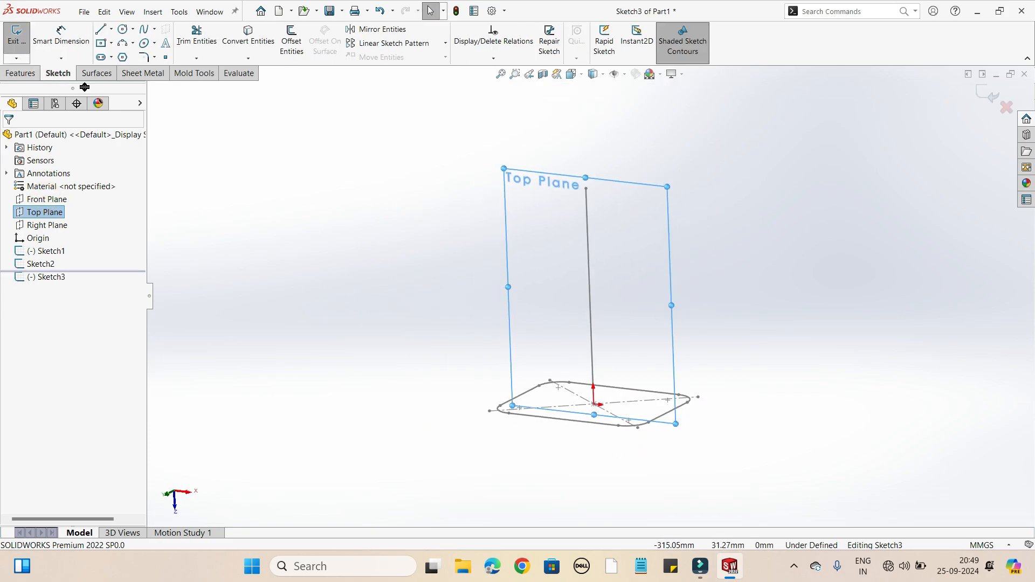
click(143, 30)
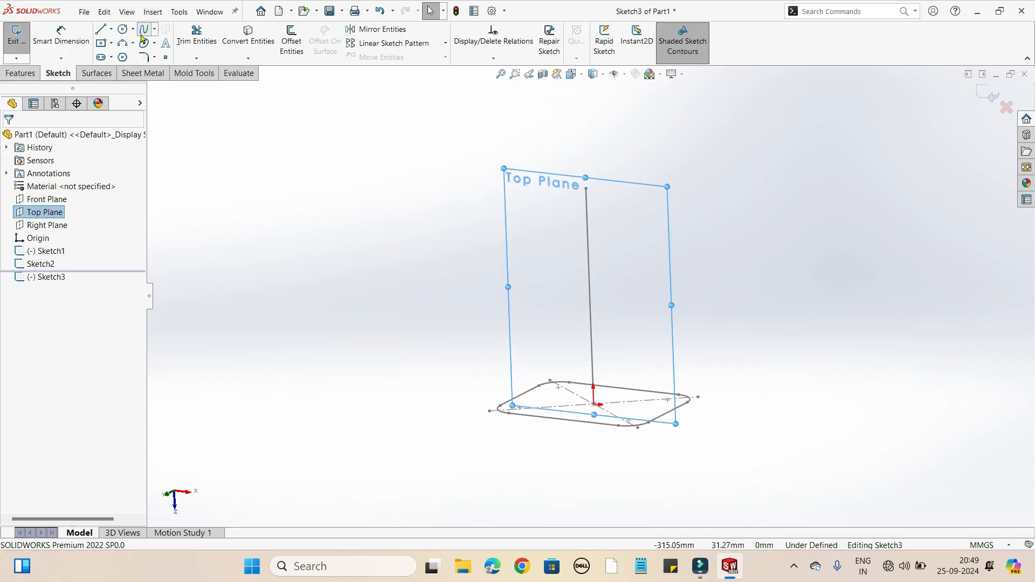
click(677, 423)
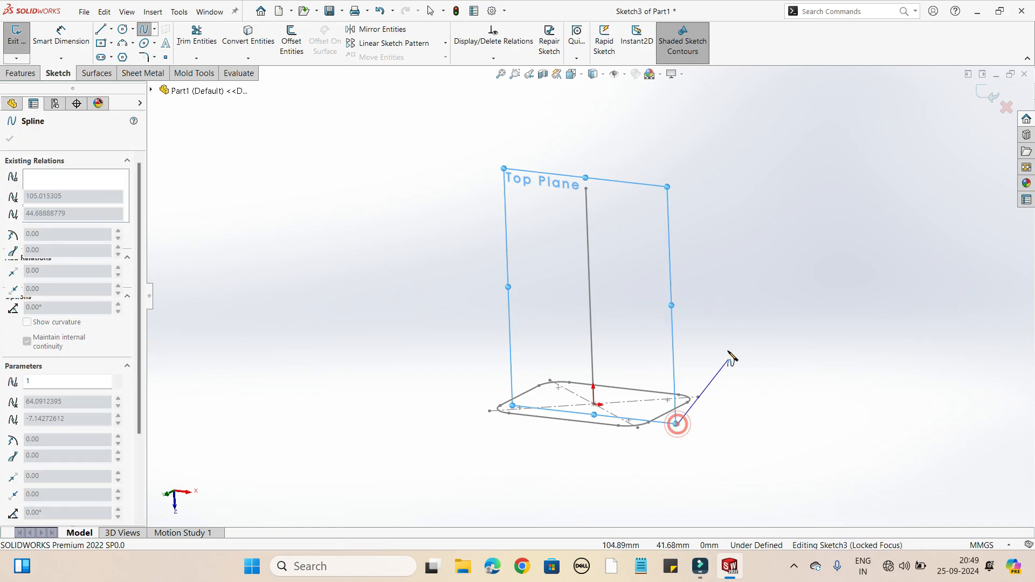
click(721, 317)
click(705, 202)
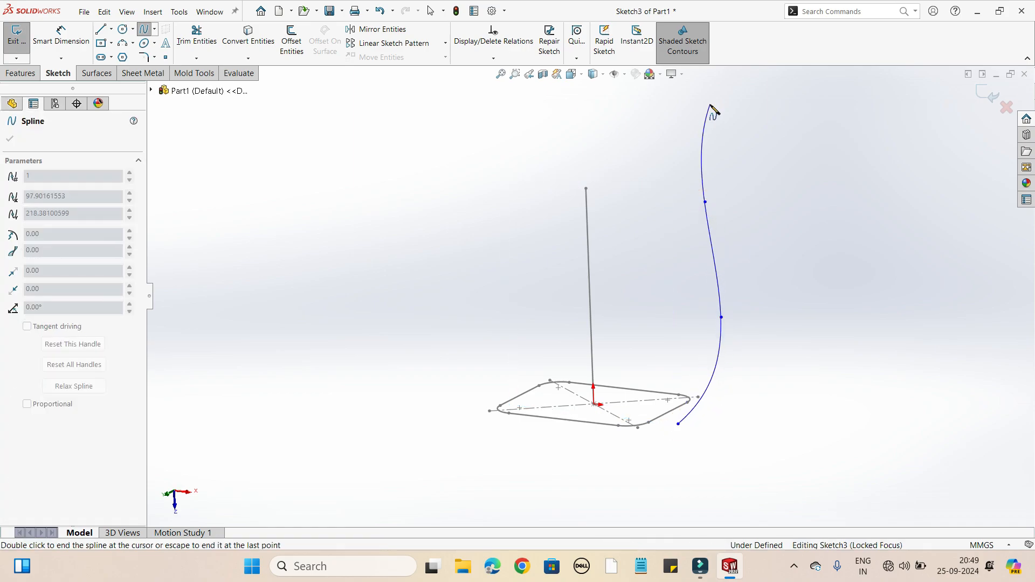
double_click(711, 104)
right_click(709, 105)
click(722, 111)
Add a Pierce relation between the spline's lower endpoint and the profile's adjacent short side, and exit the sketch
mouse_move(646, 223)
middle_down()
mouse_move(698, 374)
mouse_move(709, 446)
middle_up()
click(711, 443)
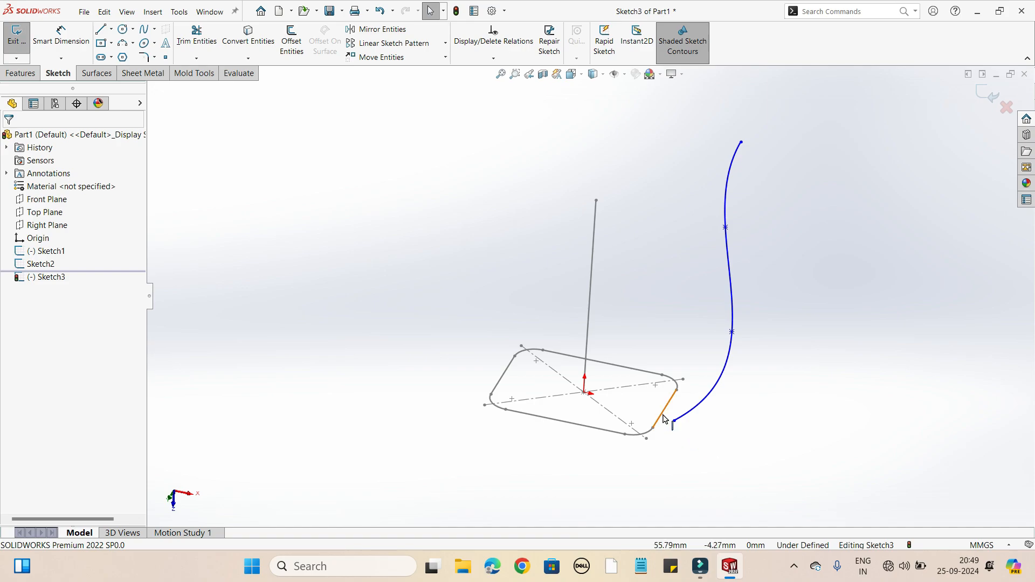
click(663, 415)
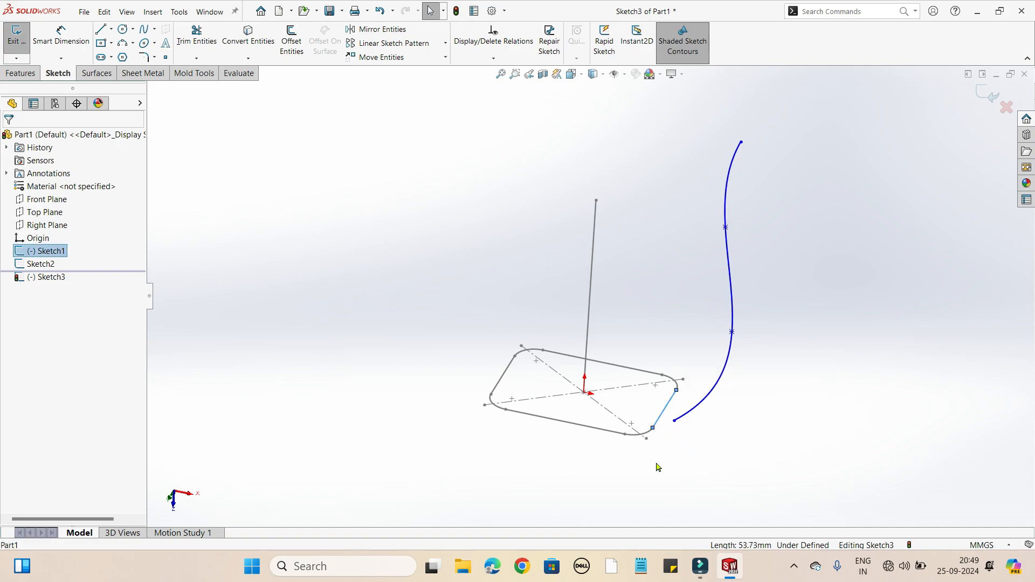
ctrl+click(674, 421)
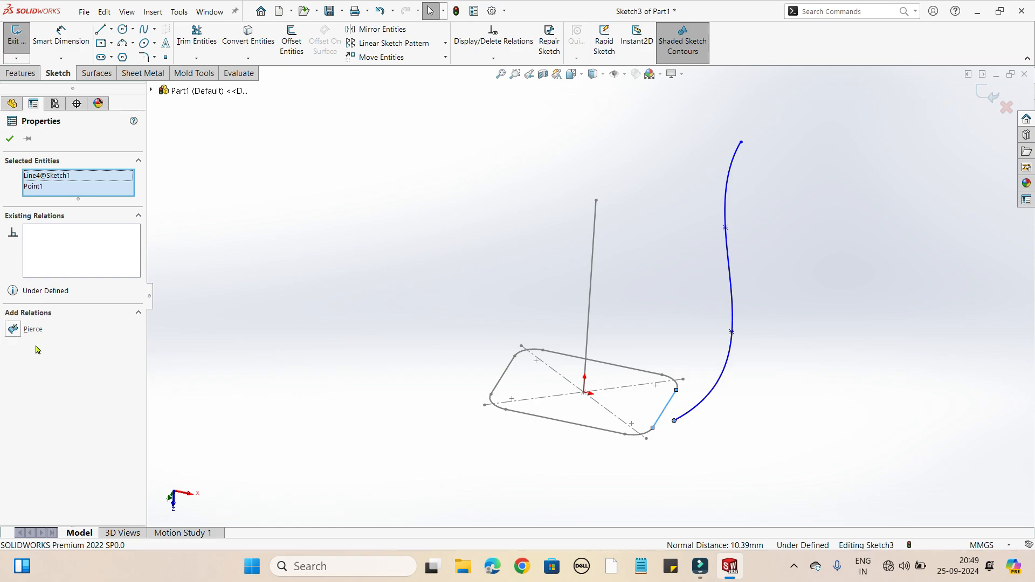
click(12, 330)
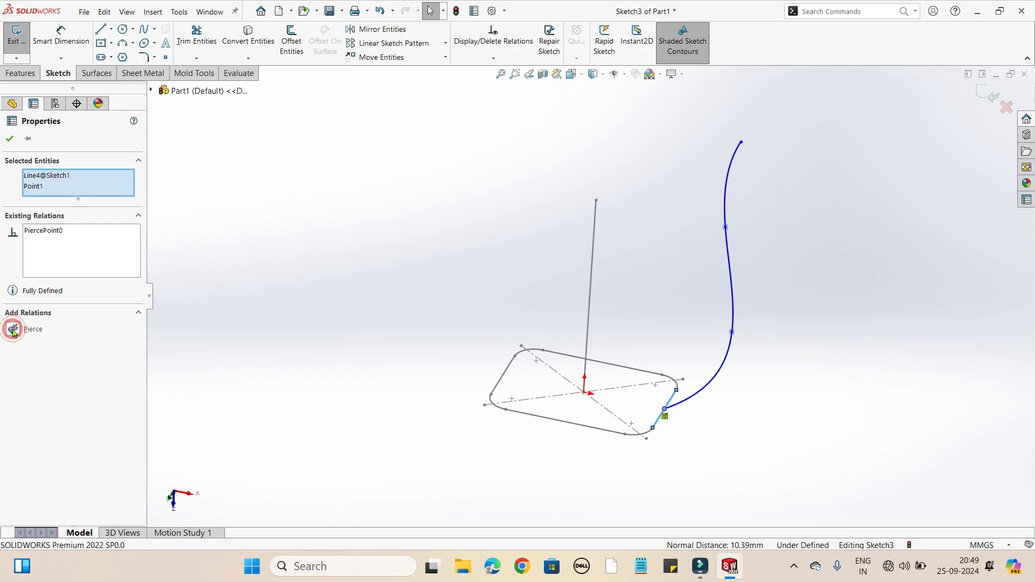
click(11, 139)
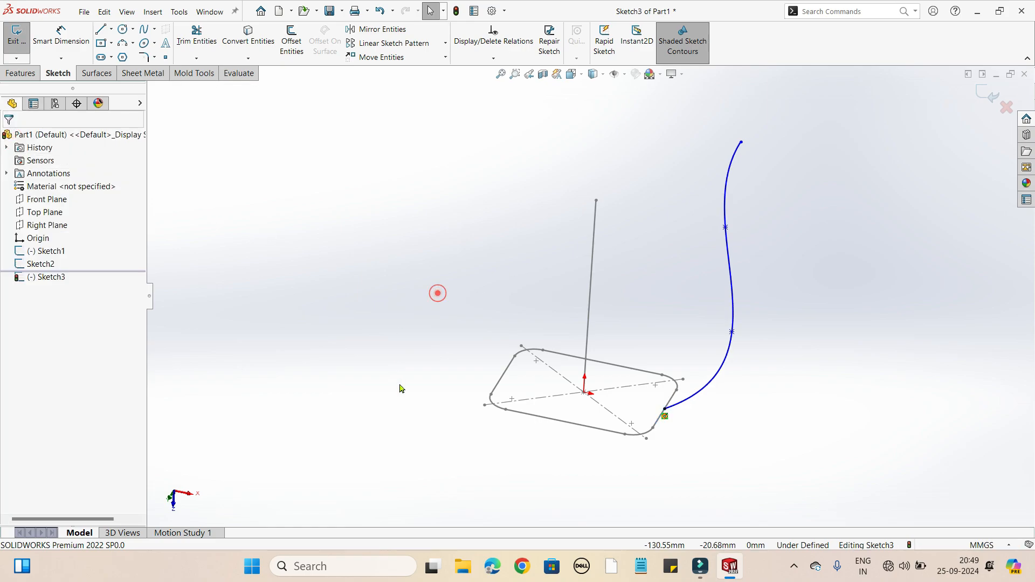
middle_drag(400, 389, 400, 418)
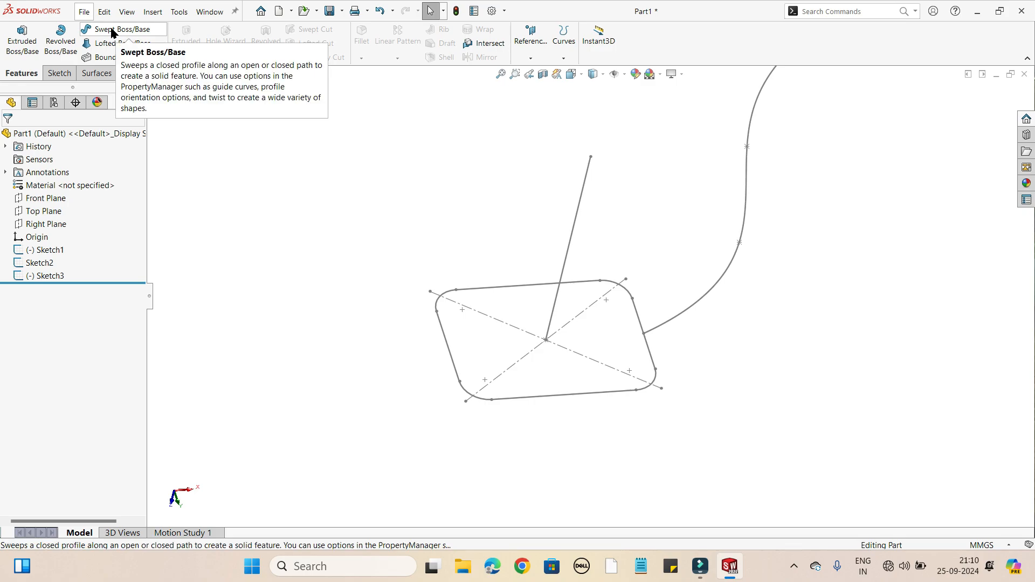
Start a swept boss with the rounded rectangle as the sketch profile and the straight line as the path
click(111, 30)
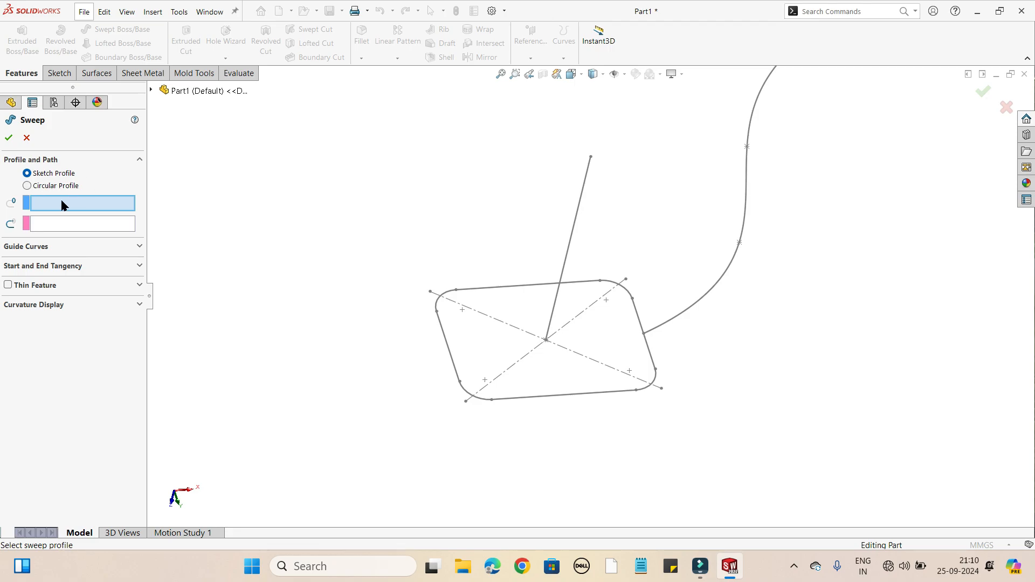
click(48, 208)
click(539, 399)
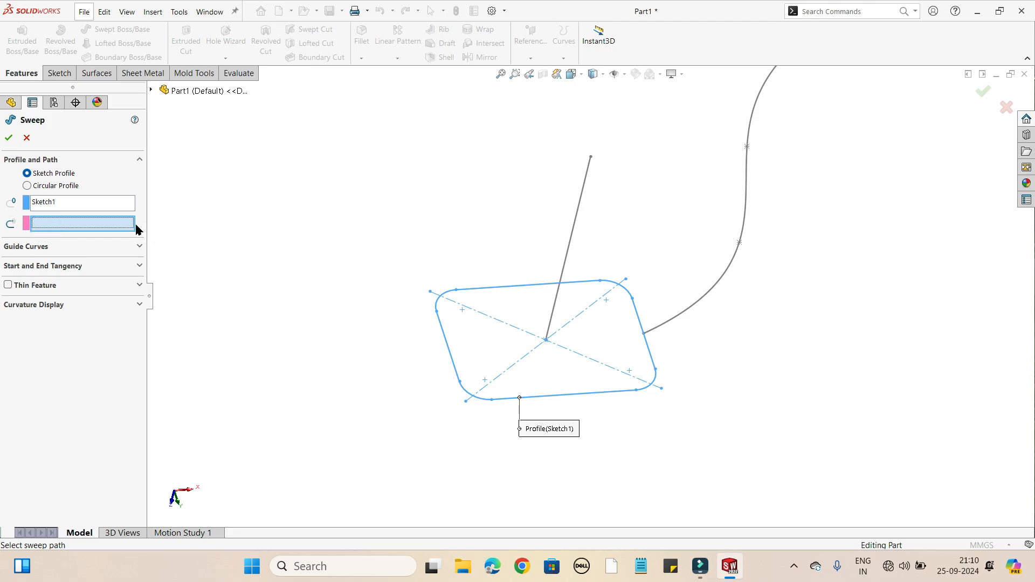
click(58, 223)
click(574, 239)
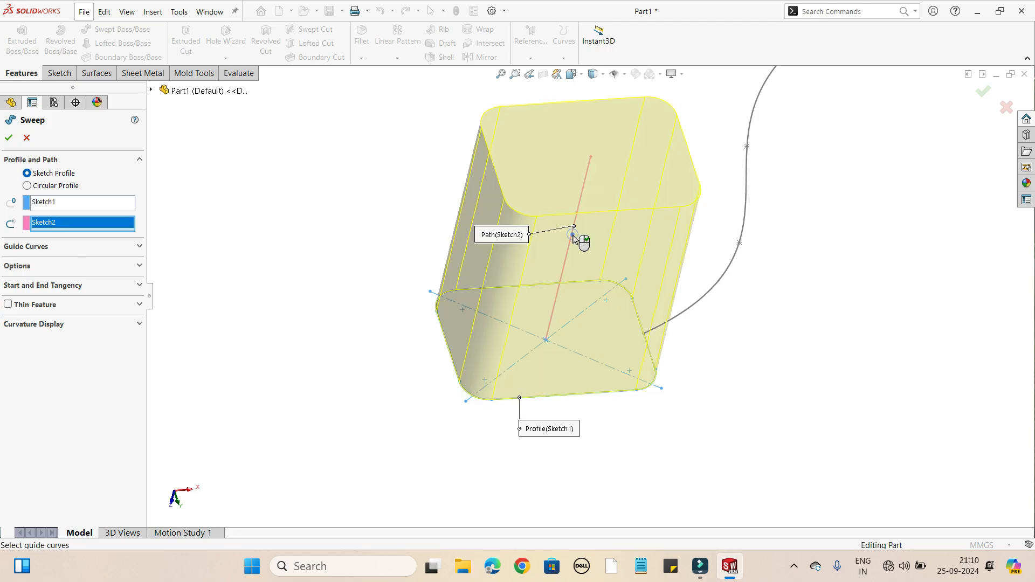
Add the spline as the sweep's guide curve and inspect the preview from several angles
click(141, 248)
click(140, 247)
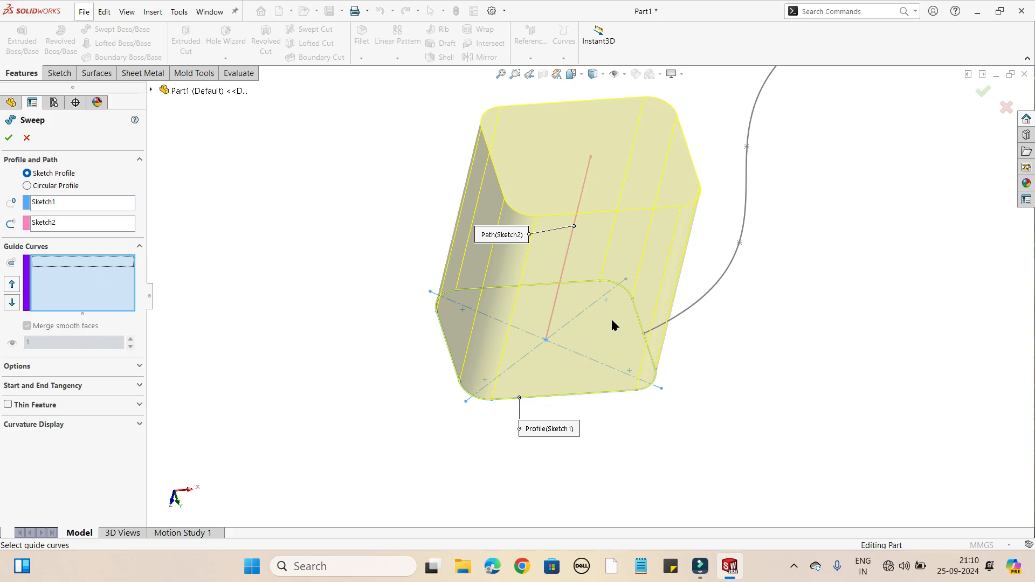
mouse_move(742, 325)
middle_down()
mouse_move(705, 331)
mouse_move(739, 323)
middle_up()
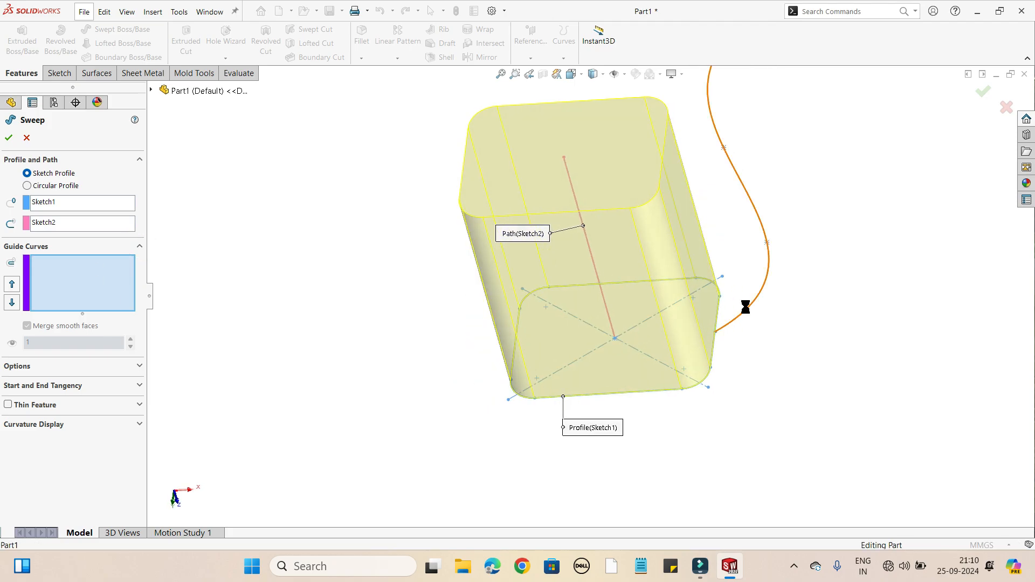
click(746, 307)
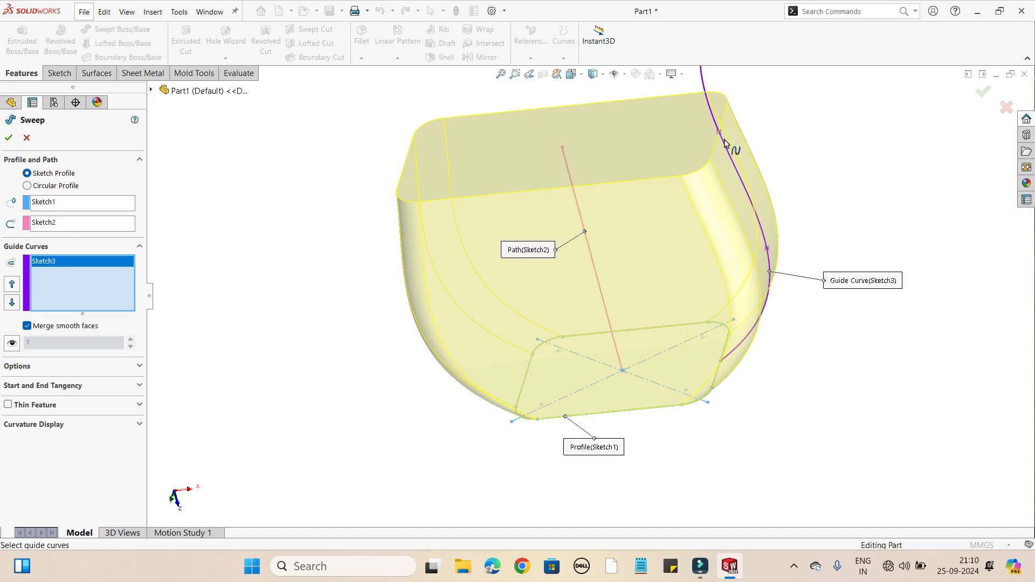
middle_drag(779, 351, 804, 412)
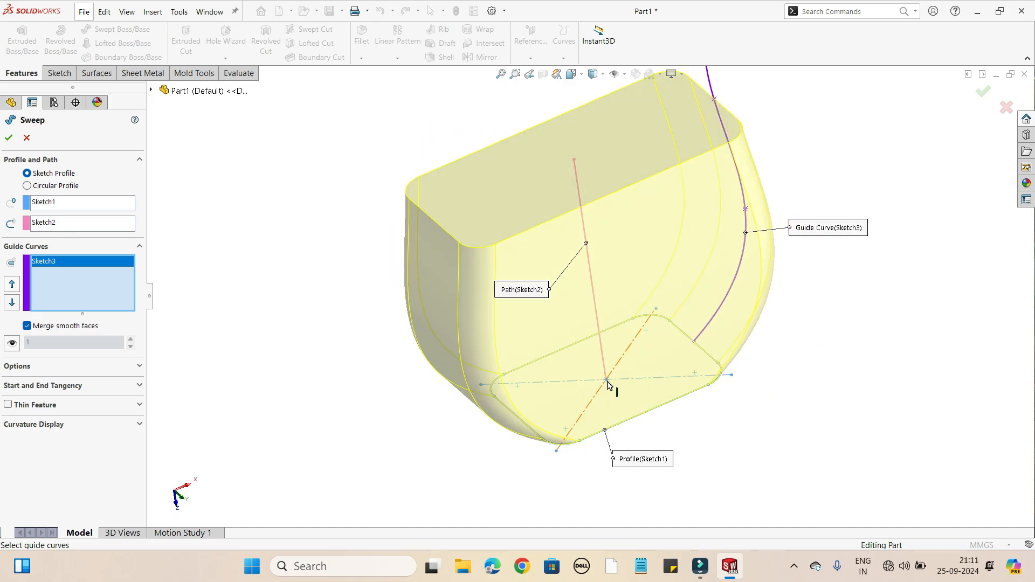
mouse_move(726, 400)
middle_down()
mouse_move(760, 386)
mouse_move(688, 402)
middle_up()
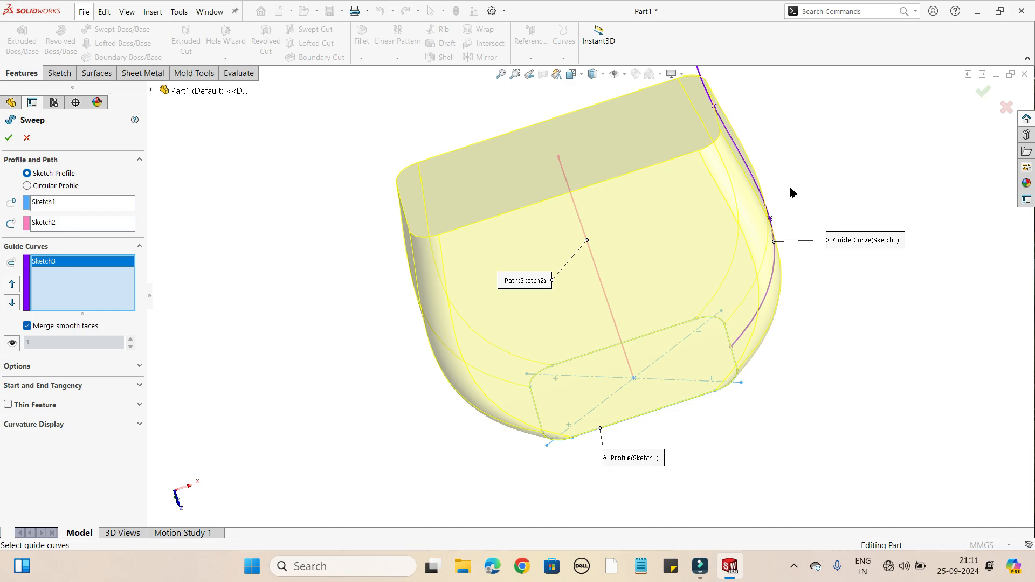
middle_drag(767, 389, 772, 461)
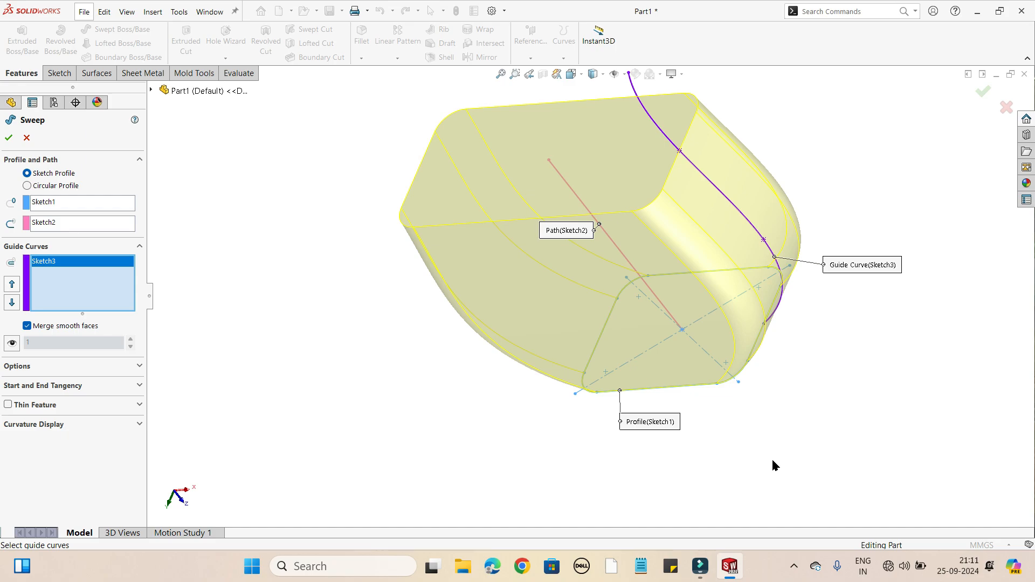
middle_drag(662, 450, 750, 402)
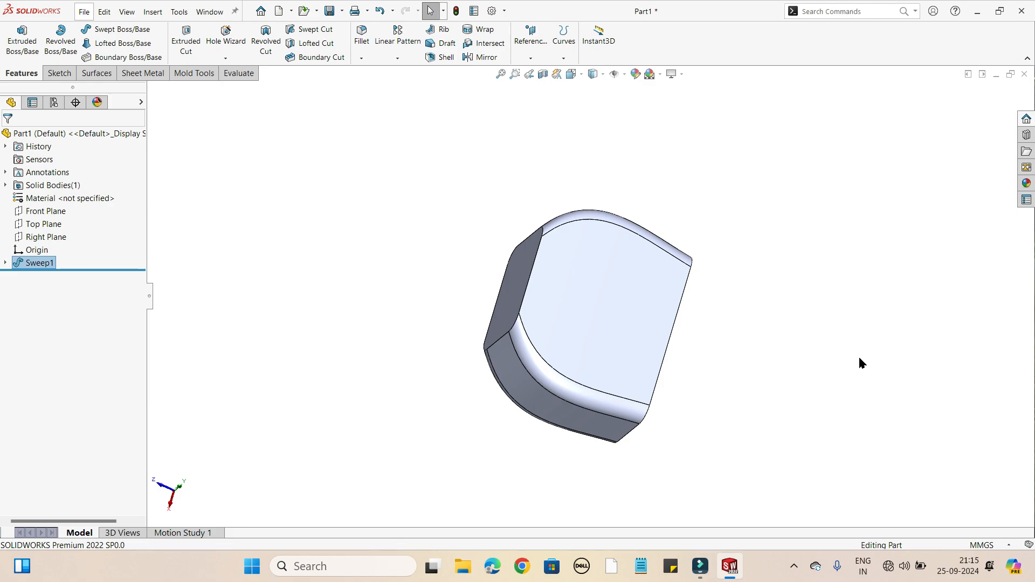
Undo the sweep and delete the spline guide-curve sketch
key(ctrl+z)
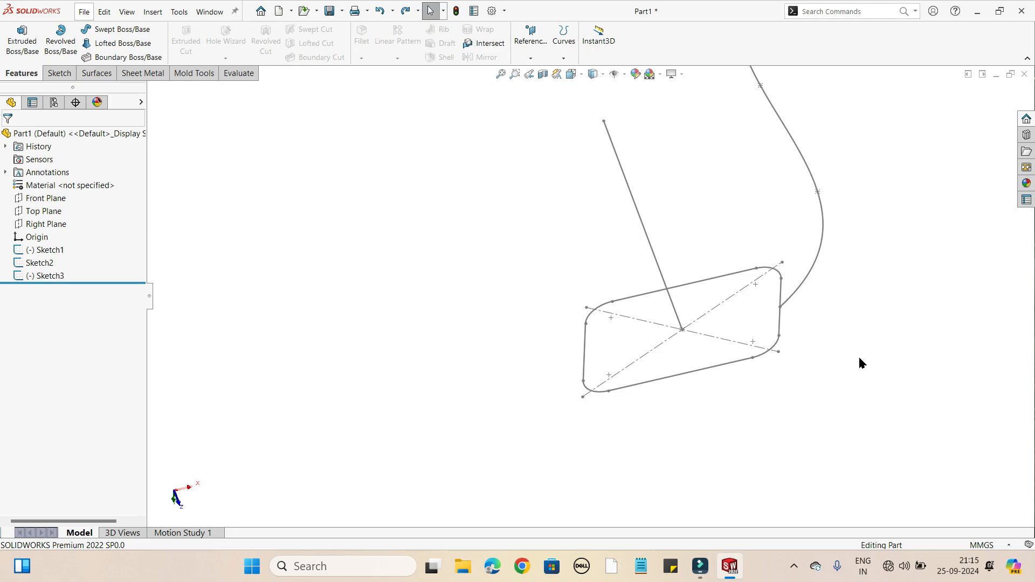
right_click(51, 276)
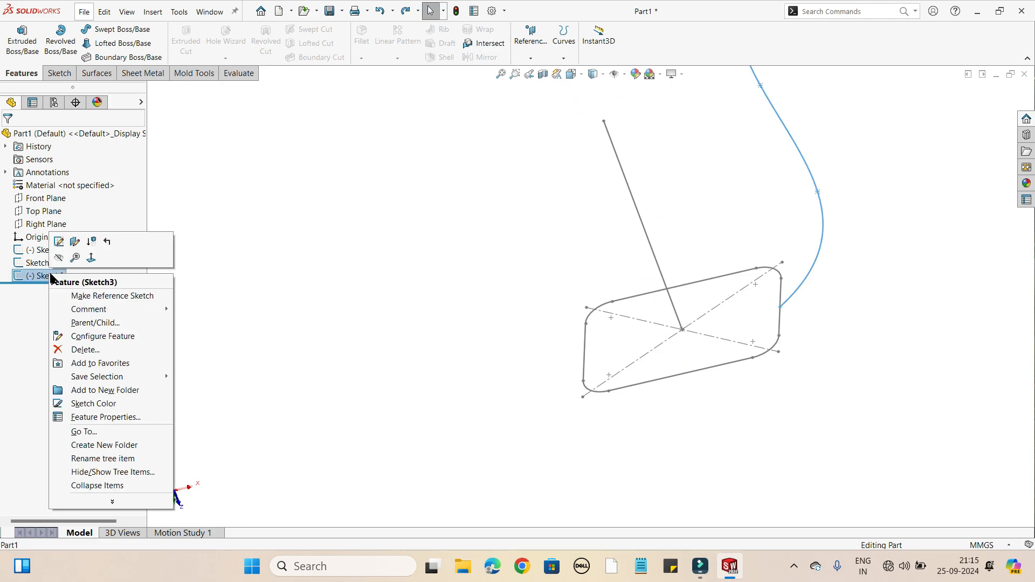
click(440, 323)
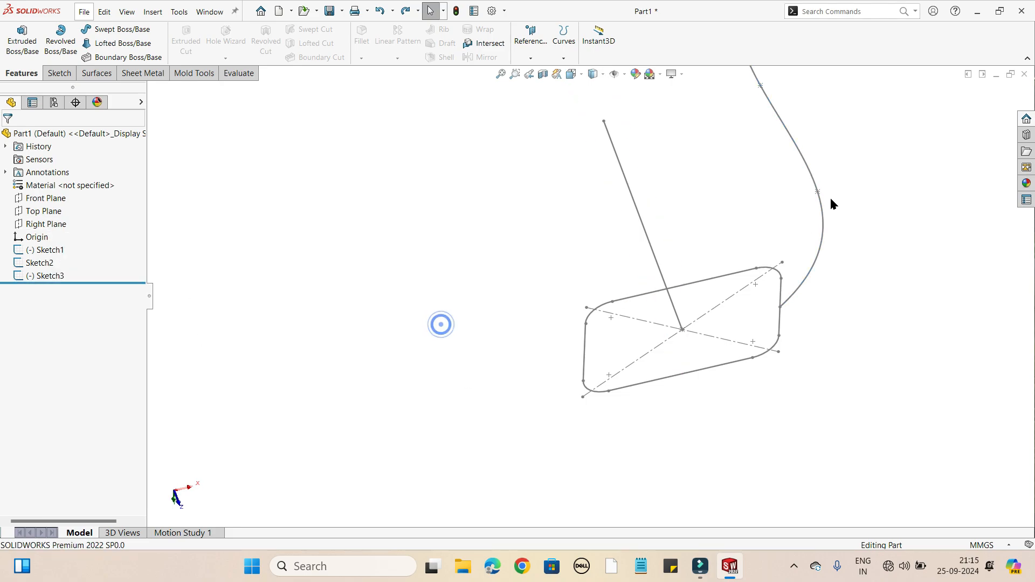
right_click(823, 215)
click(845, 369)
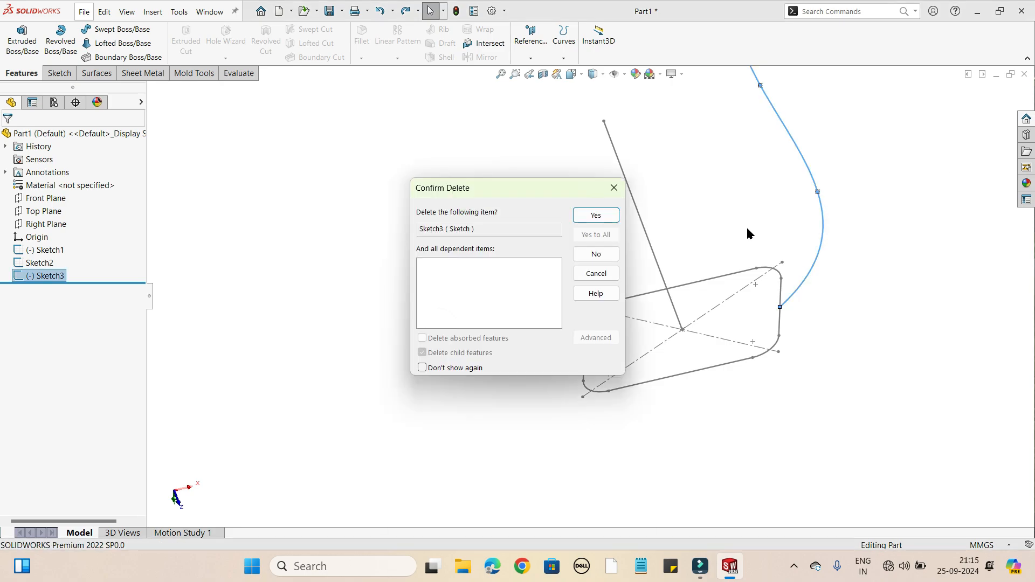
click(596, 215)
Edit the rounded-rectangle profile sketch and dimension its right vertical side 58 mm from the origin
middle_drag(607, 316, 650, 379)
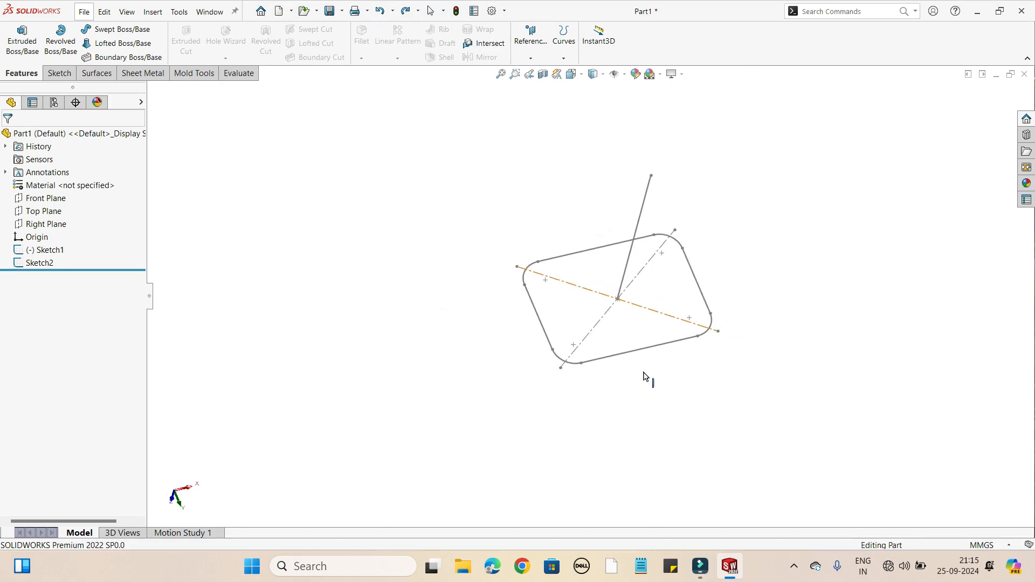
right_click(41, 250)
click(50, 219)
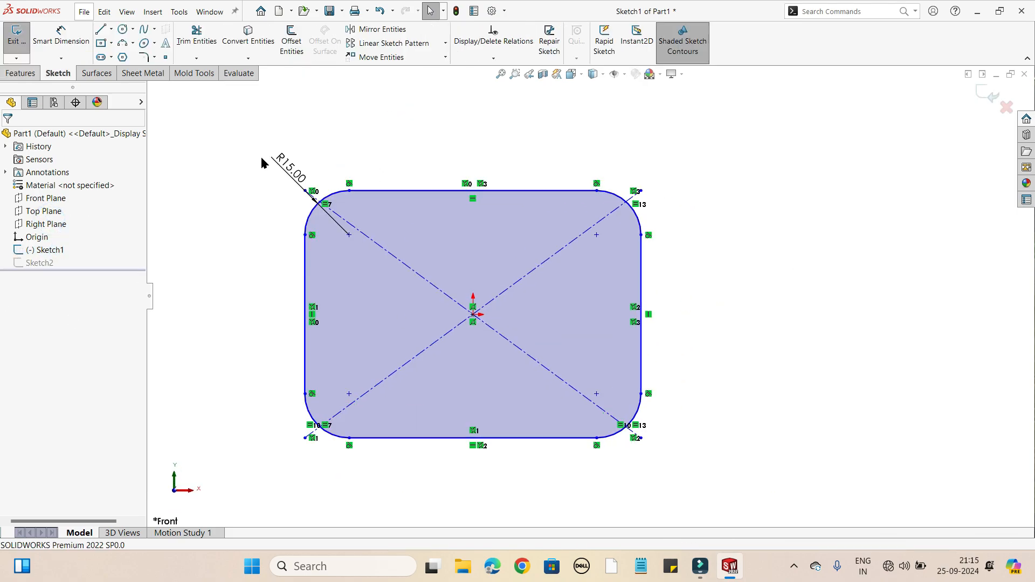
click(62, 34)
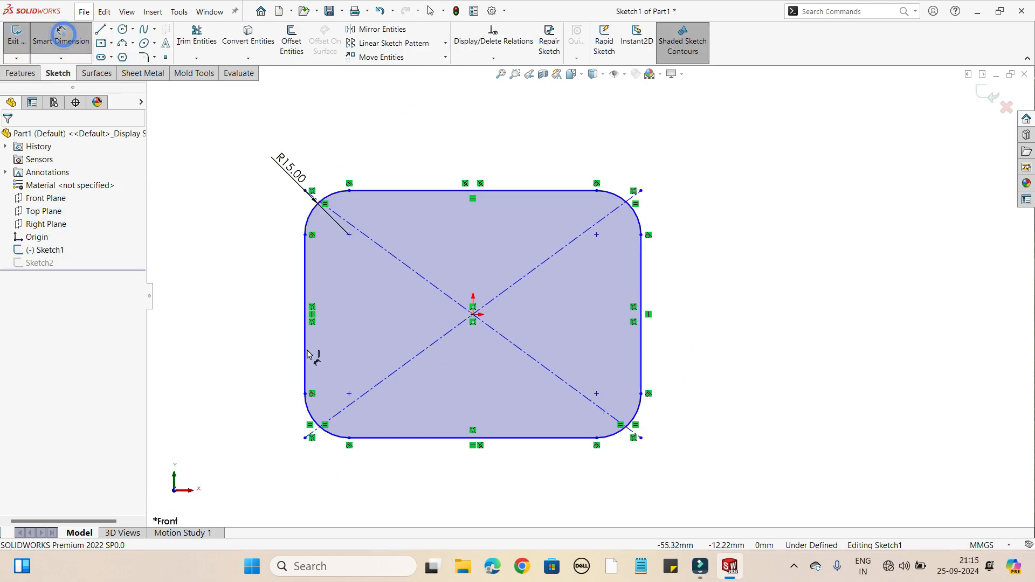
click(473, 315)
click(641, 326)
click(621, 130)
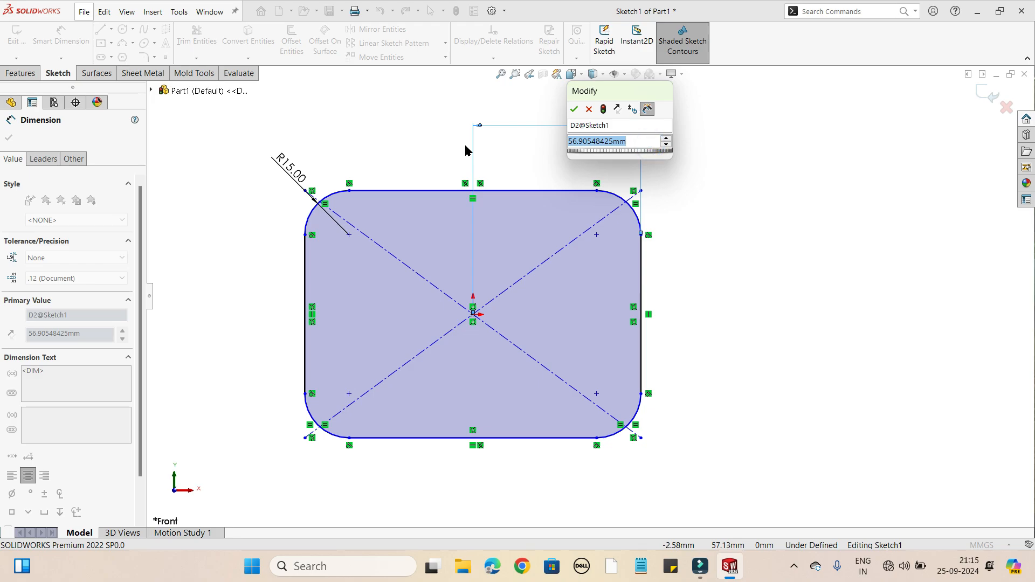
text(58)
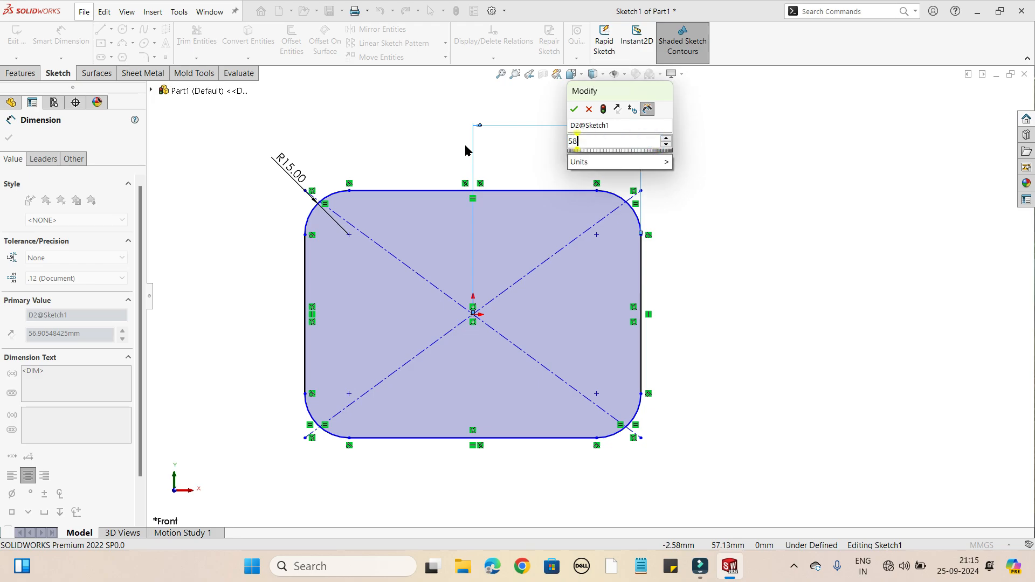
key(Return)
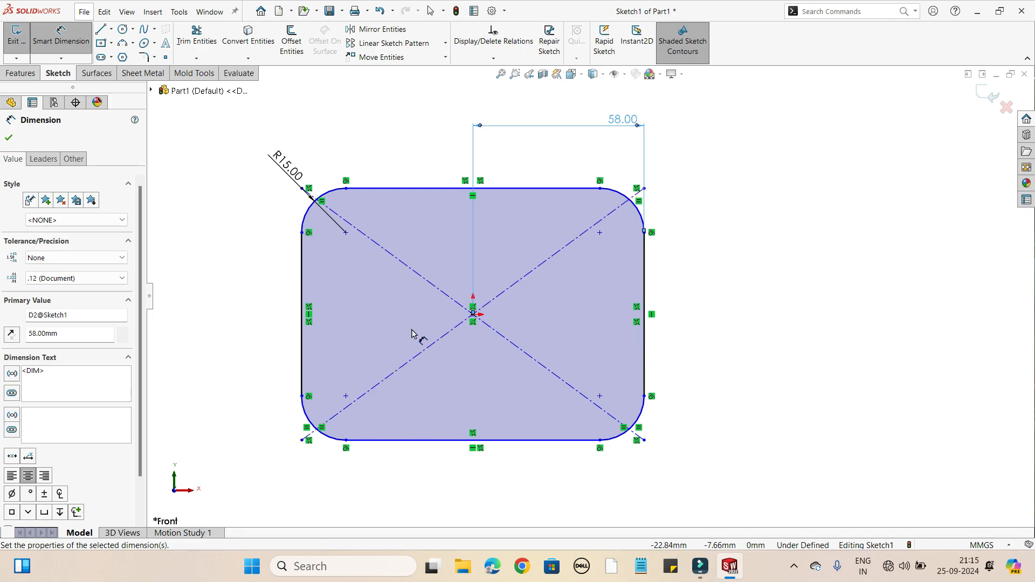
Dimension the rounded rectangle's top side 40 mm from the origin and exit the profile sketch
click(474, 316)
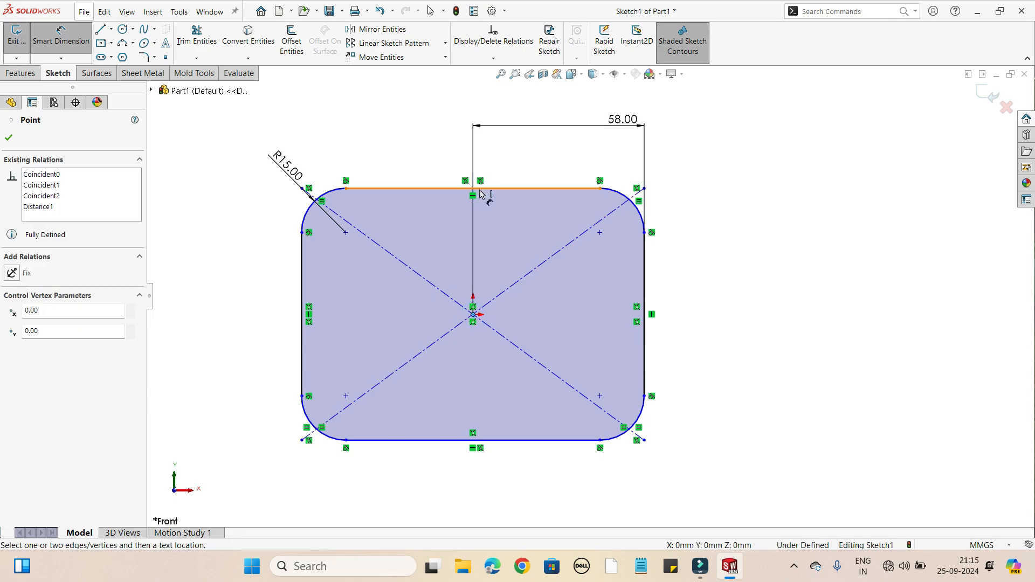
click(484, 189)
click(842, 259)
click(860, 257)
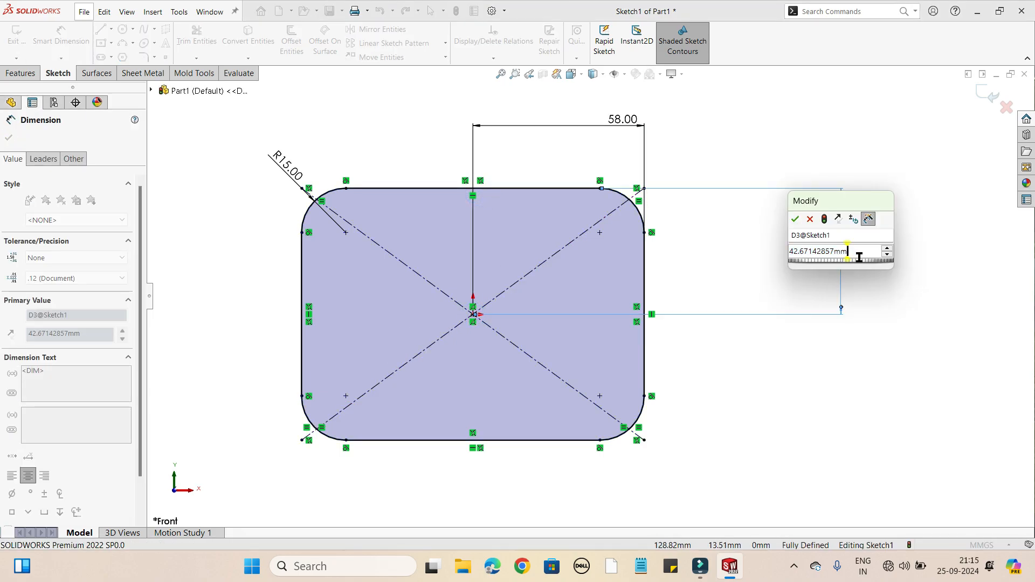
drag(846, 255, 643, 257)
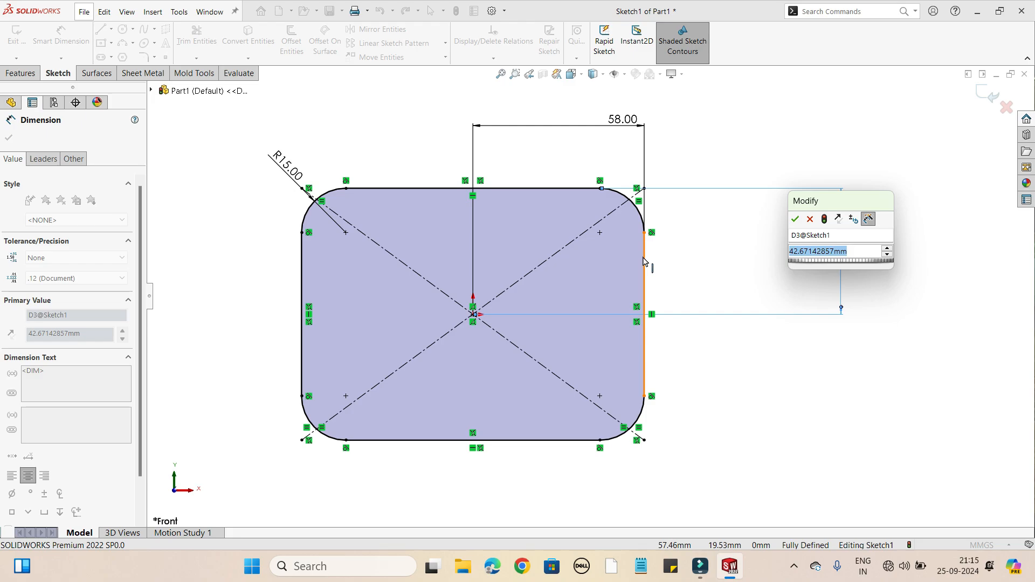
text(40)
key(Return)
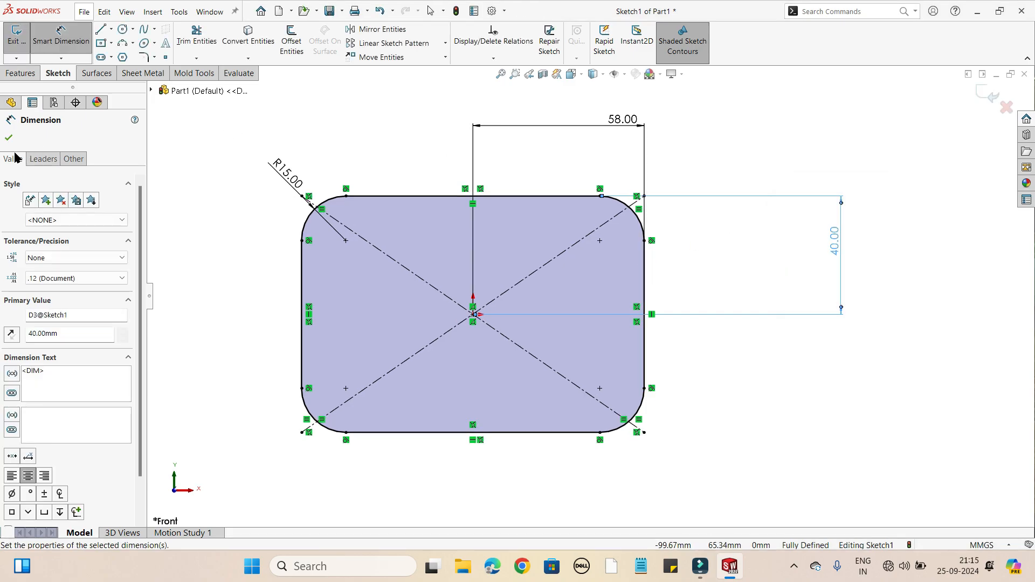
click(9, 138)
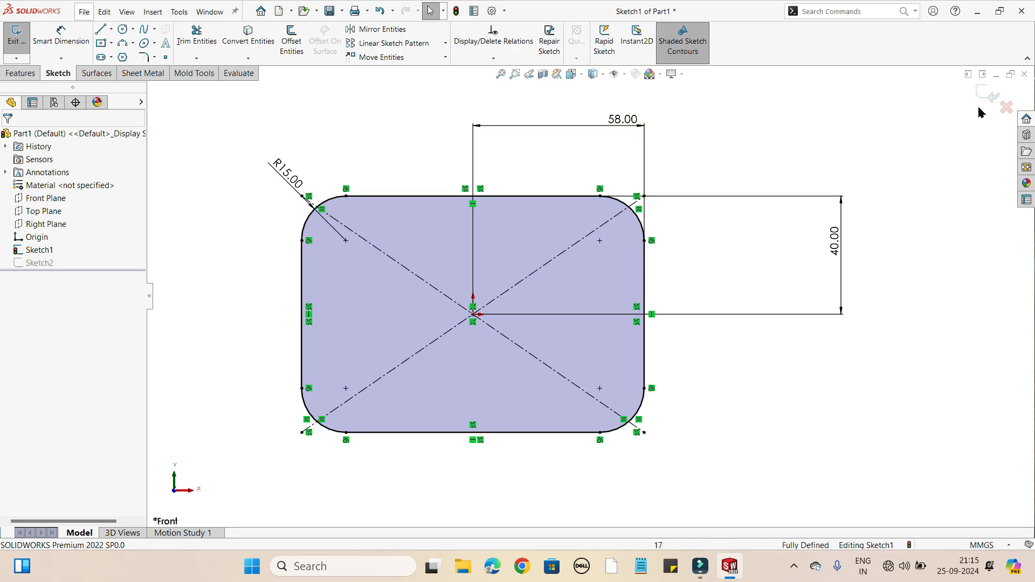
click(993, 95)
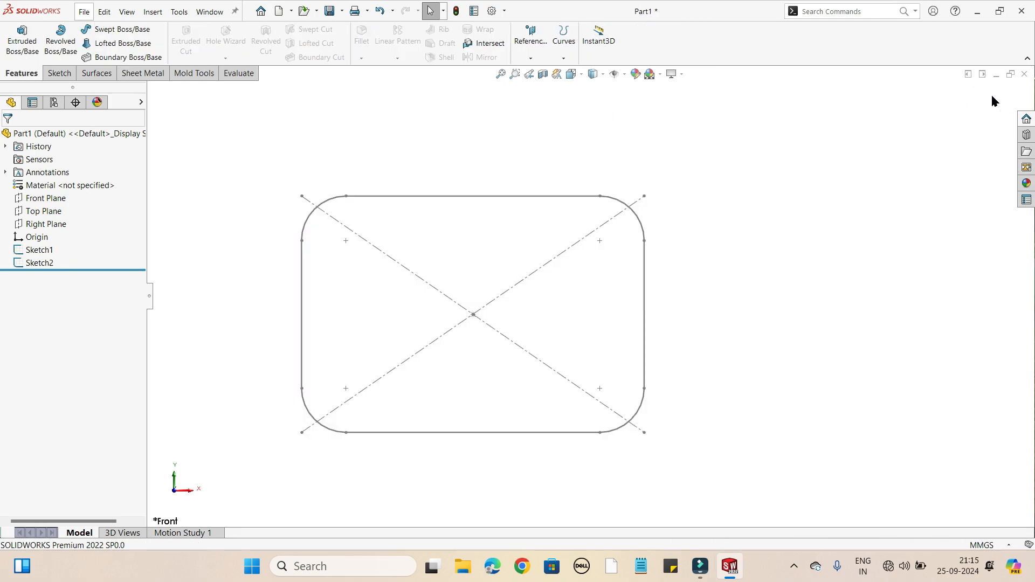
Sketch a four-point S-shaped spline on the Top Plane, from the profile's right side to above the path's end, and exit the sketch
mouse_move(670, 397)
middle_down()
mouse_move(698, 238)
mouse_move(588, 397)
mouse_move(730, 326)
mouse_move(674, 360)
mouse_move(760, 480)
mouse_move(668, 396)
mouse_move(635, 520)
mouse_move(650, 461)
middle_up()
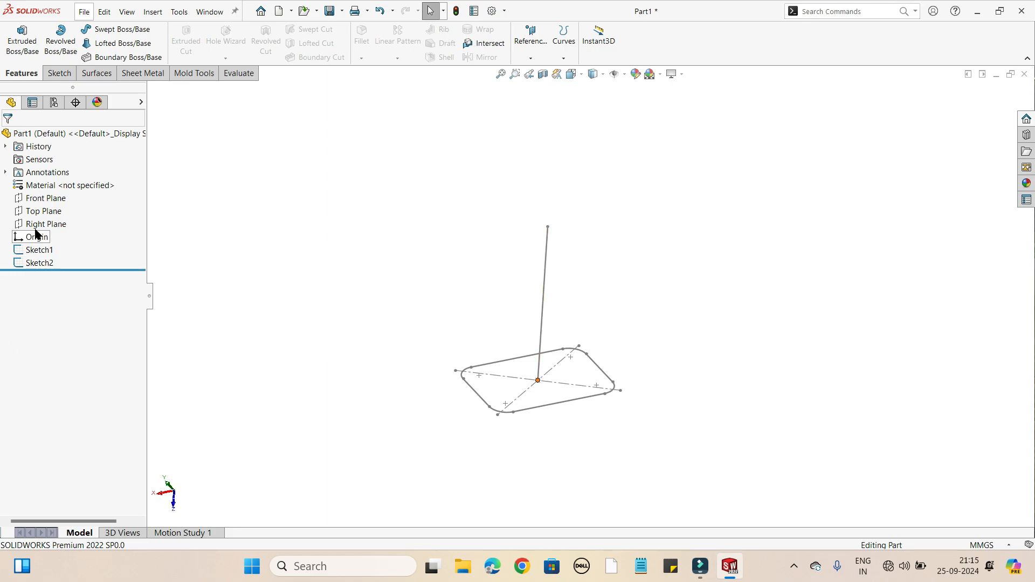
click(46, 211)
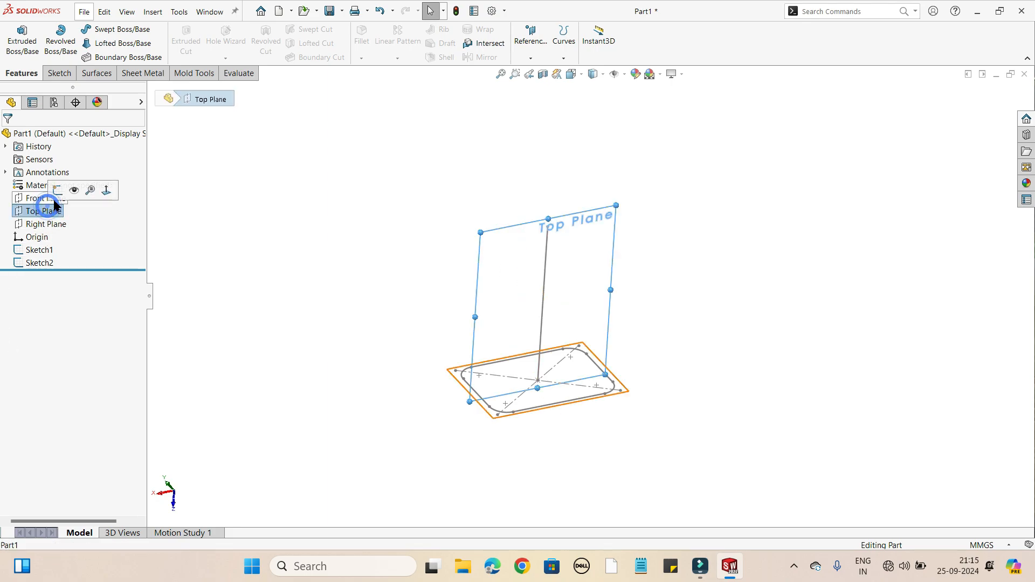
click(57, 191)
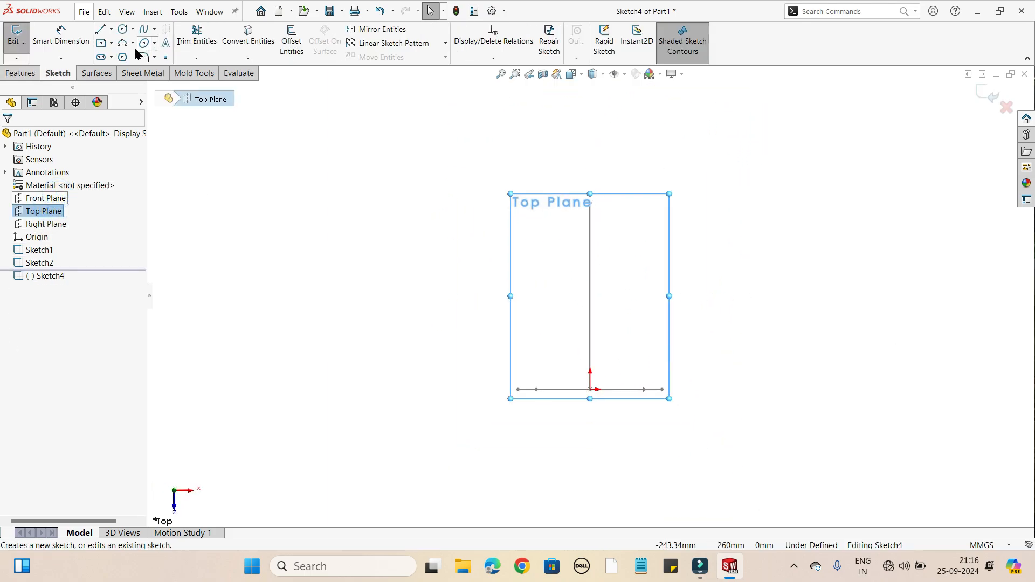
click(144, 28)
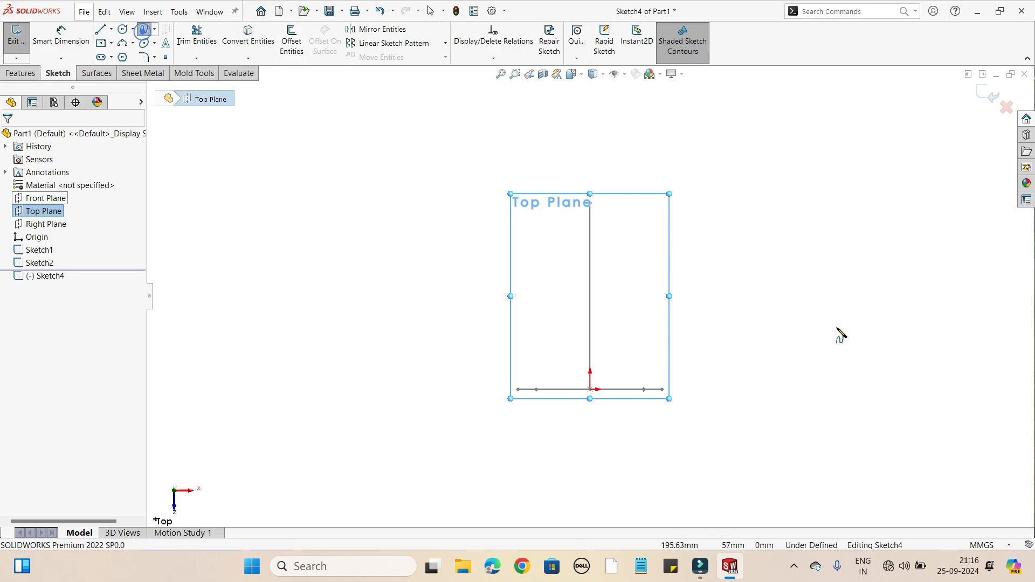
click(662, 390)
click(688, 339)
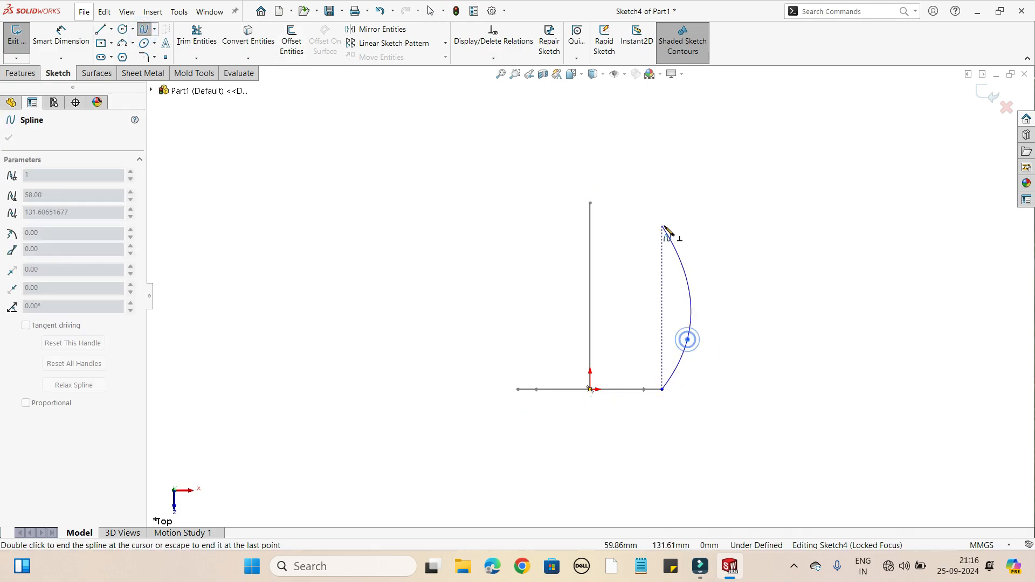
click(663, 226)
double_click(681, 131)
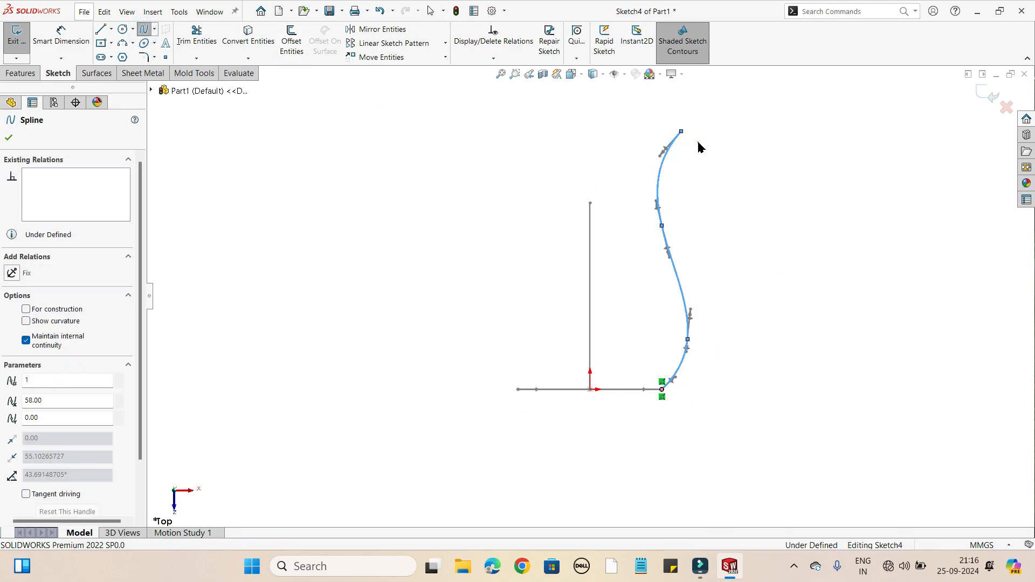
key(Escape)
middle_drag(823, 175, 807, 250)
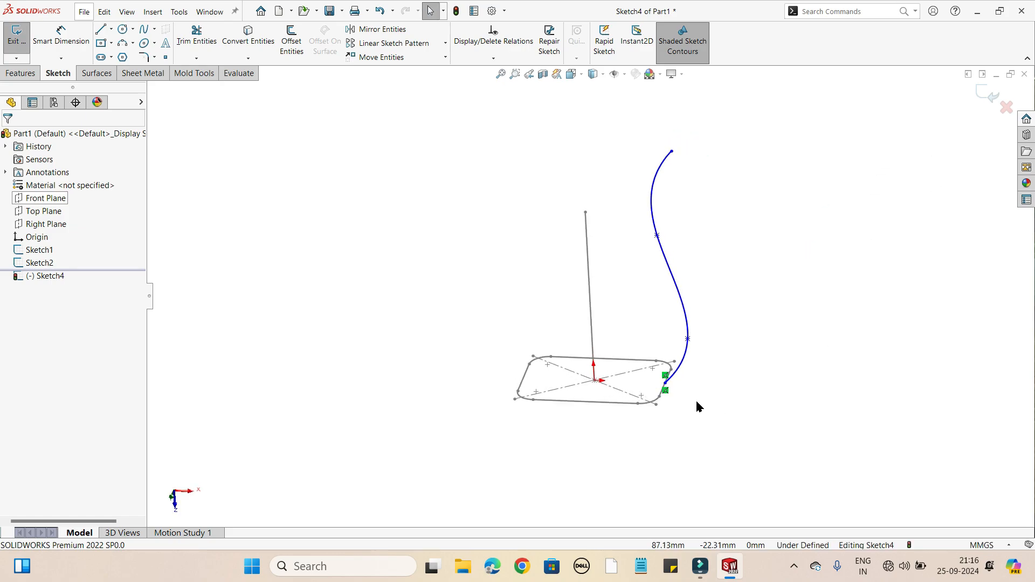
scroll(660, 369, down, 5)
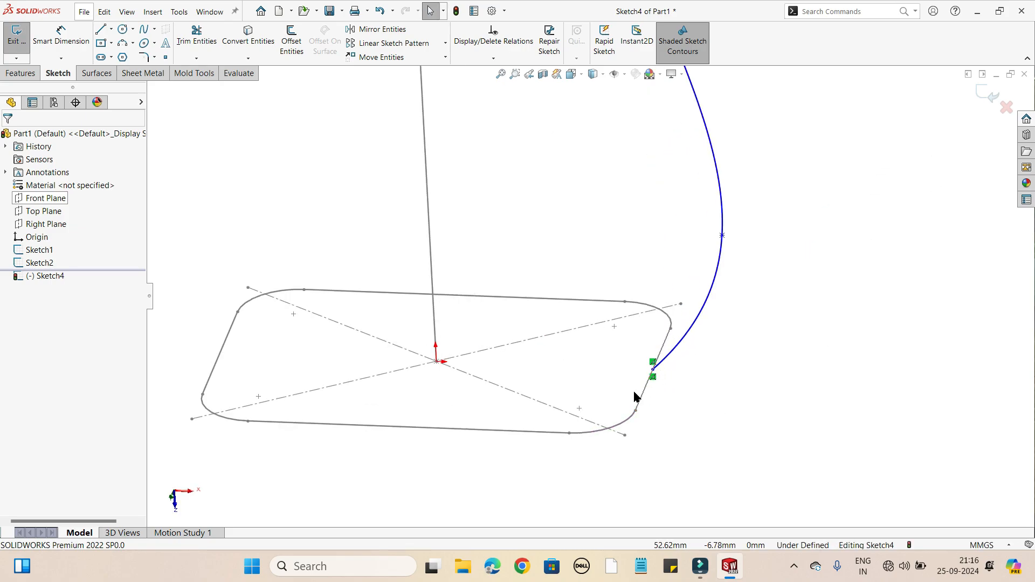
scroll(654, 375, up, 5)
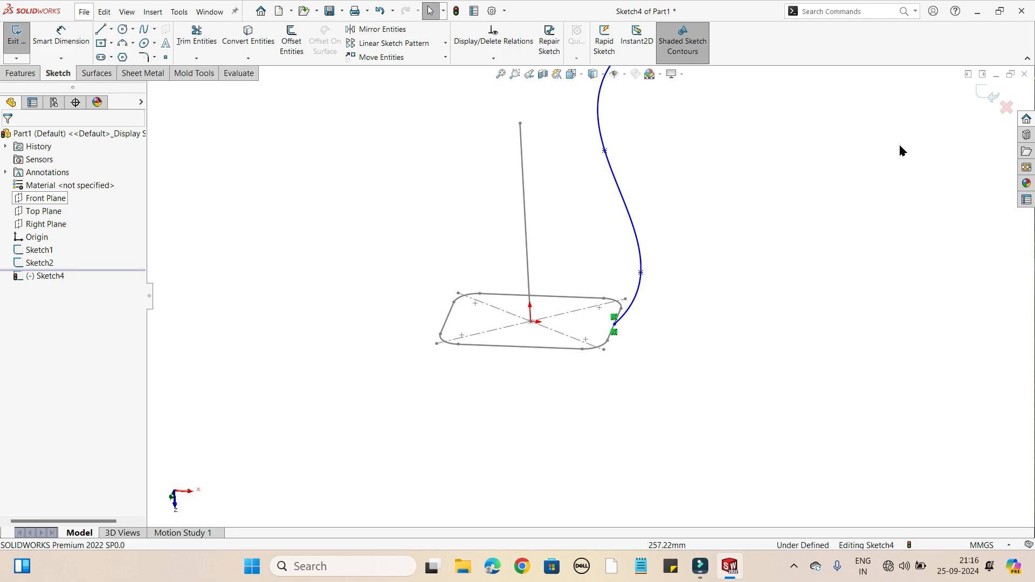
click(989, 100)
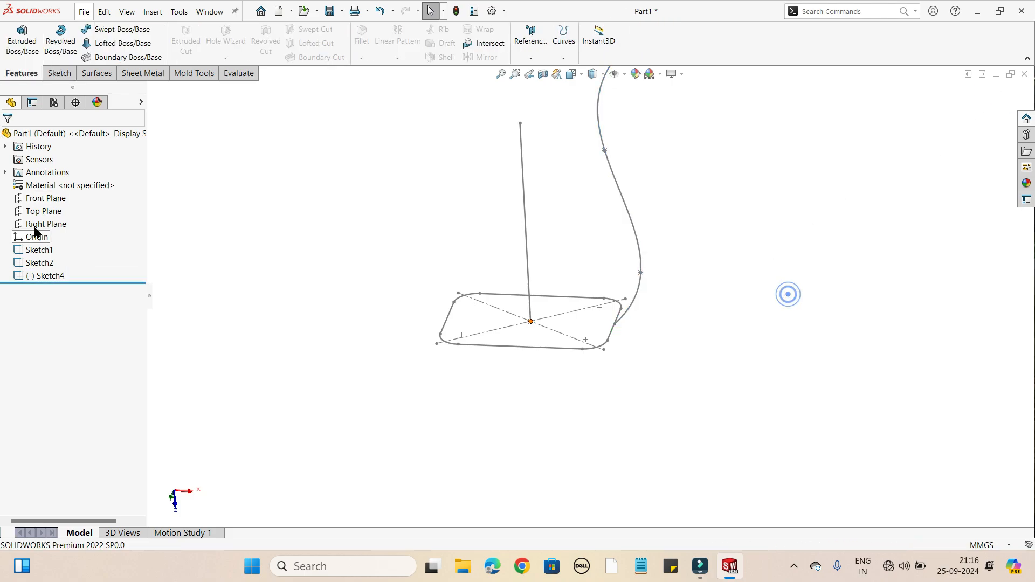
Start a swept boss using the rounded rectangle as the sketch profile and the straight line as the path
click(115, 30)
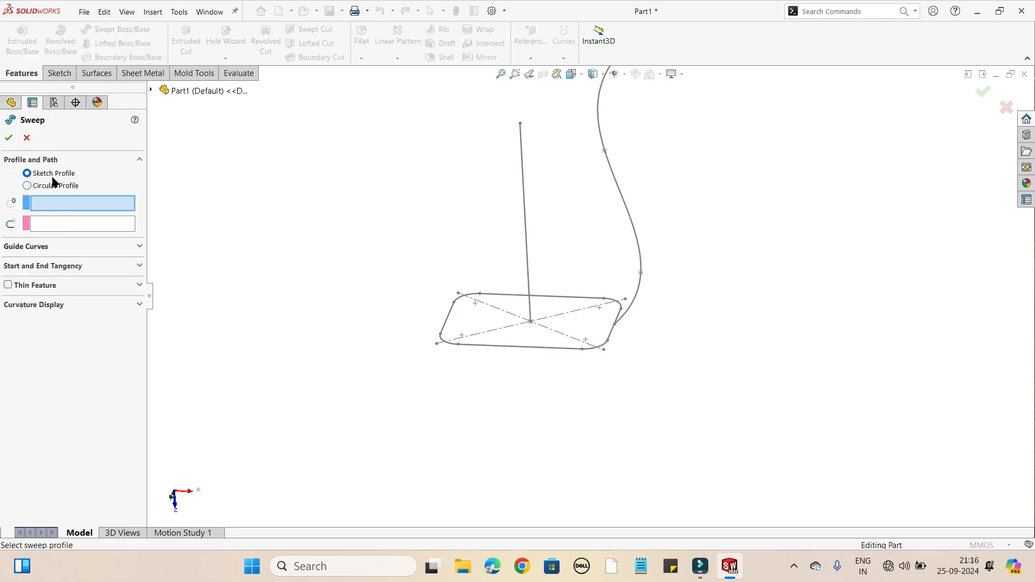
click(51, 208)
click(554, 350)
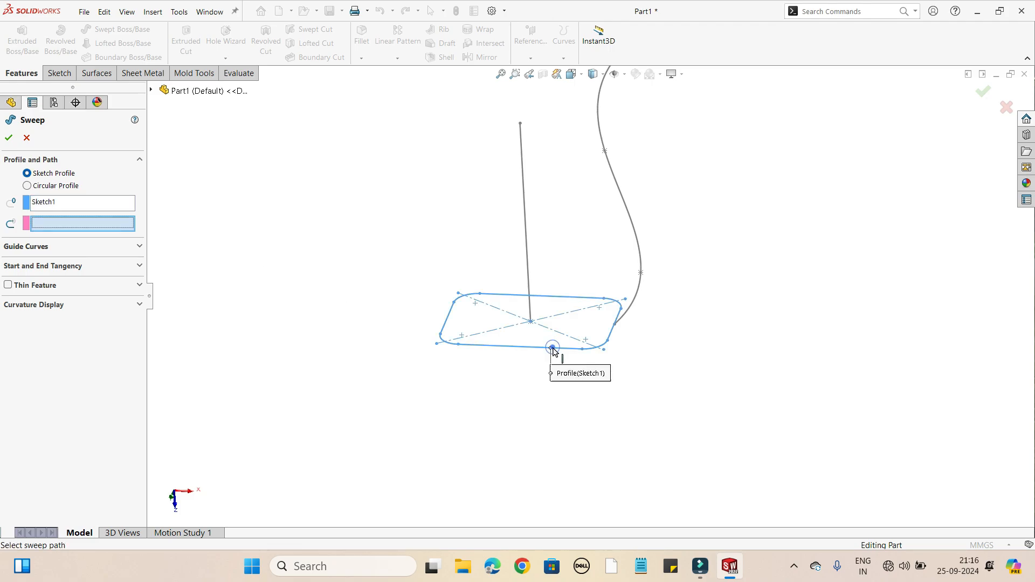
click(91, 220)
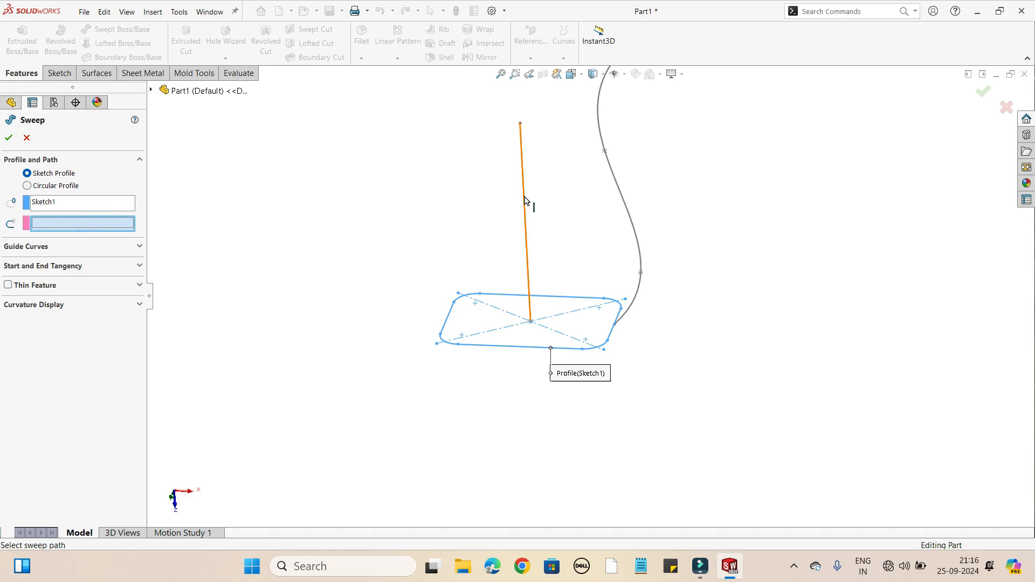
click(524, 199)
Try to create the sweep with the new spline as its guide curve
click(139, 247)
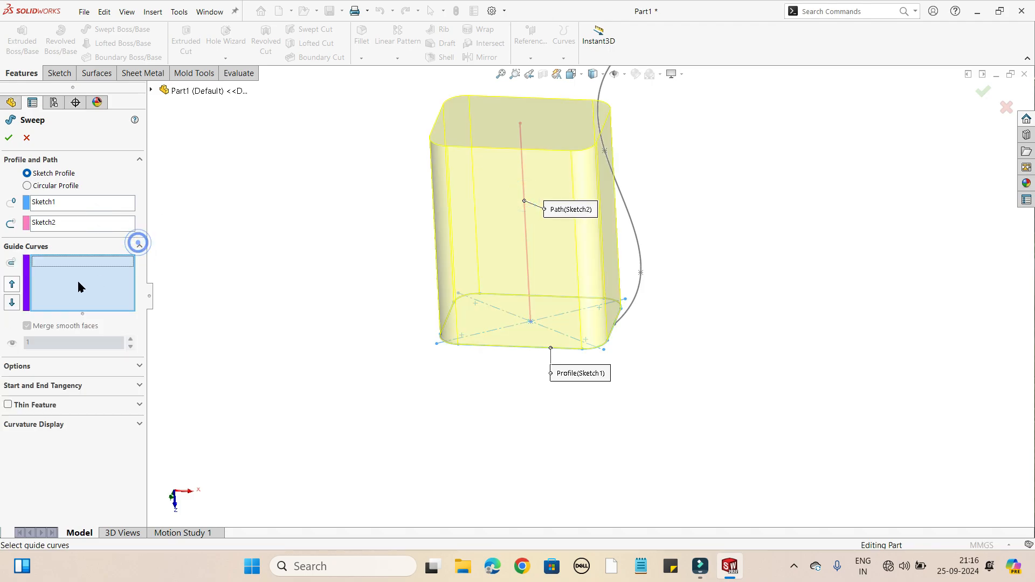
click(77, 280)
click(636, 244)
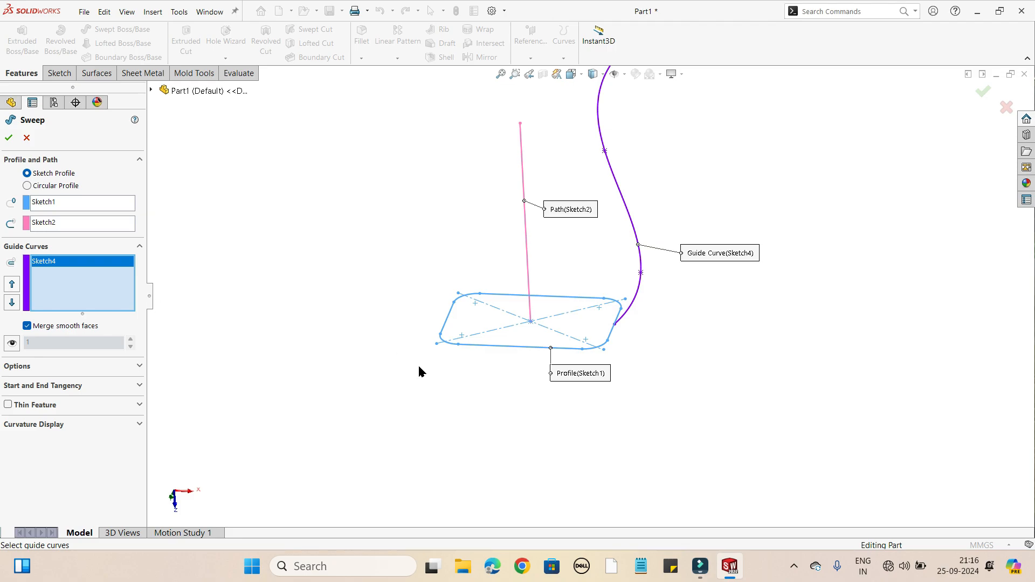
click(9, 139)
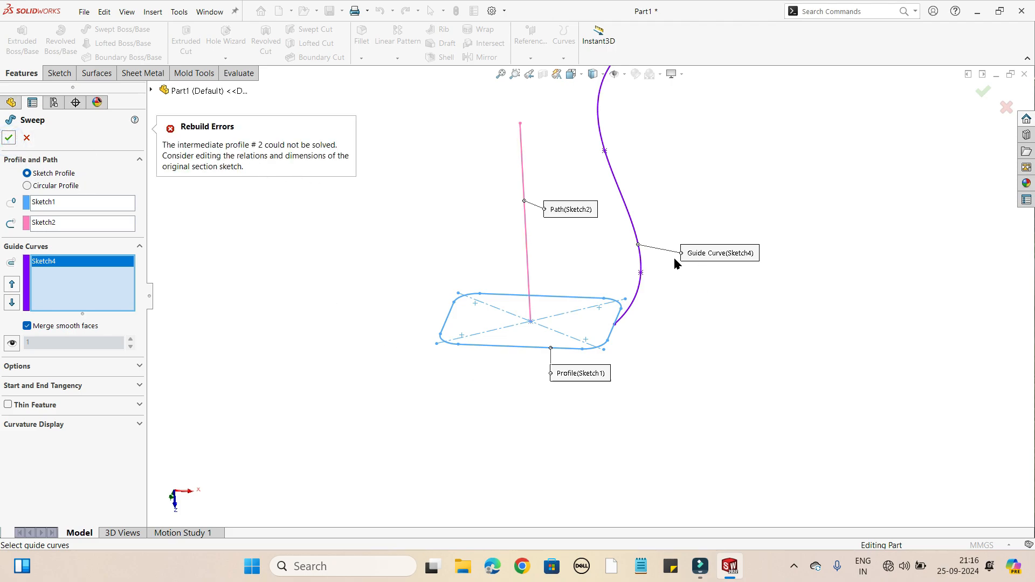
Examine from several angles how the guide curve meets the dimensioned profile and how its shape runs relative to the path
middle_drag(614, 393, 628, 387)
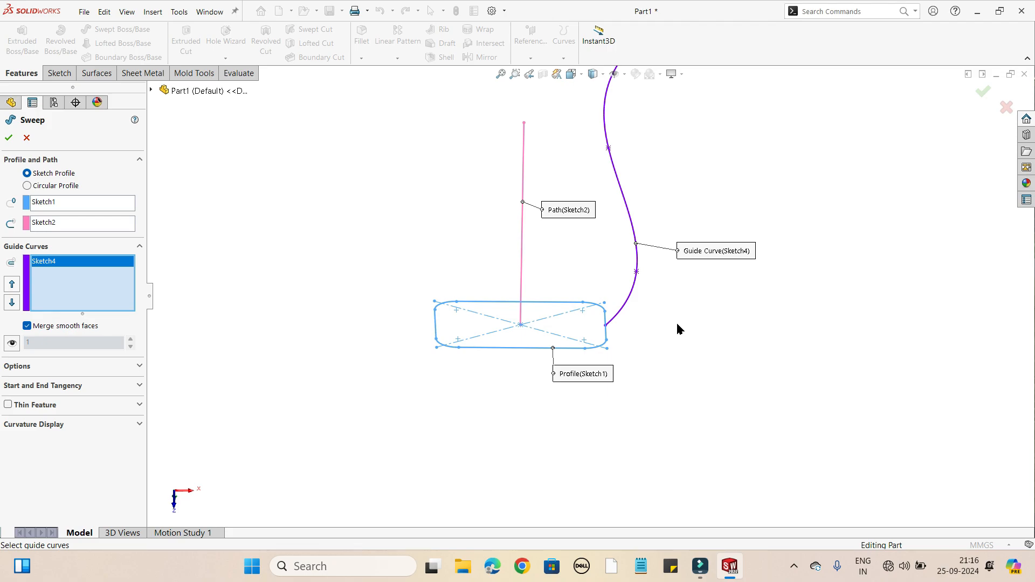
middle_drag(677, 329, 599, 305)
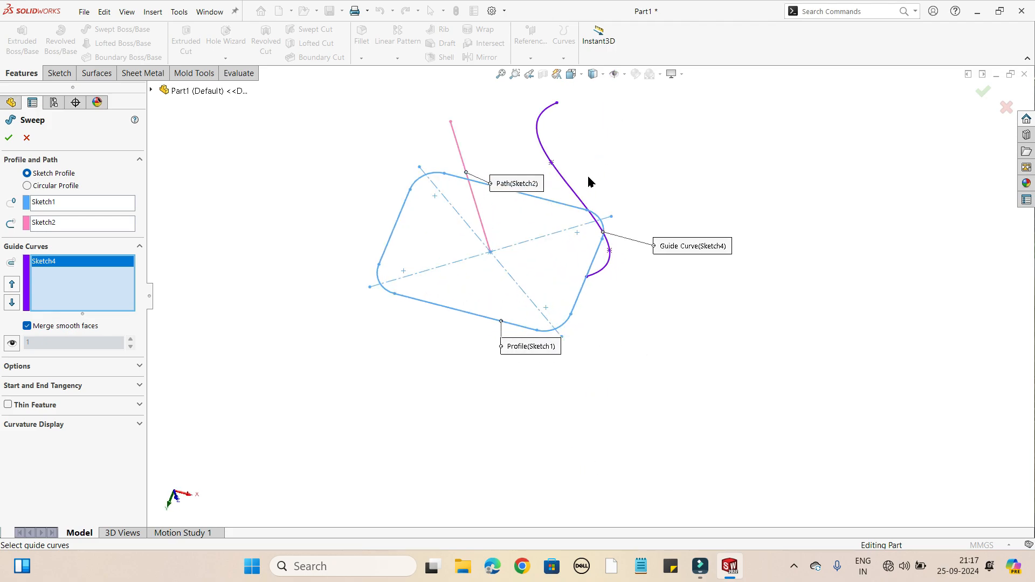
middle_drag(572, 211, 550, 341)
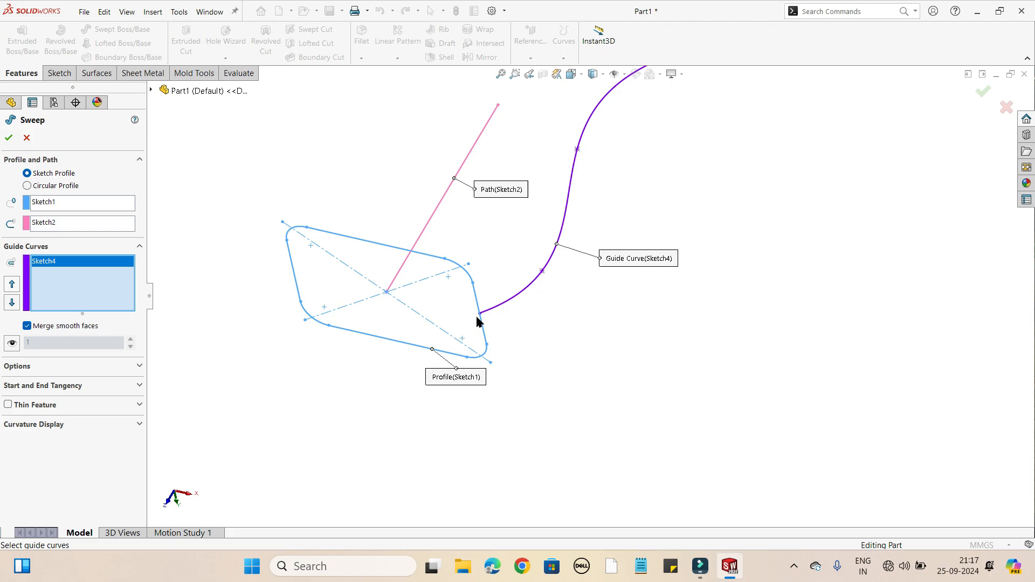
scroll(562, 338, up, 4)
middle_drag(546, 339, 578, 300)
scroll(580, 299, down, 4)
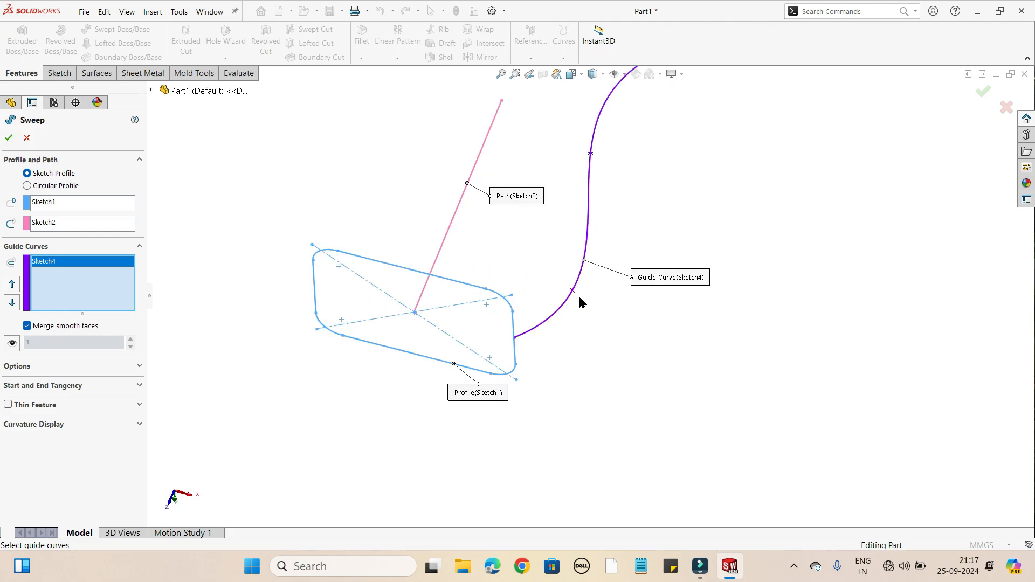
scroll(531, 326, down, 1)
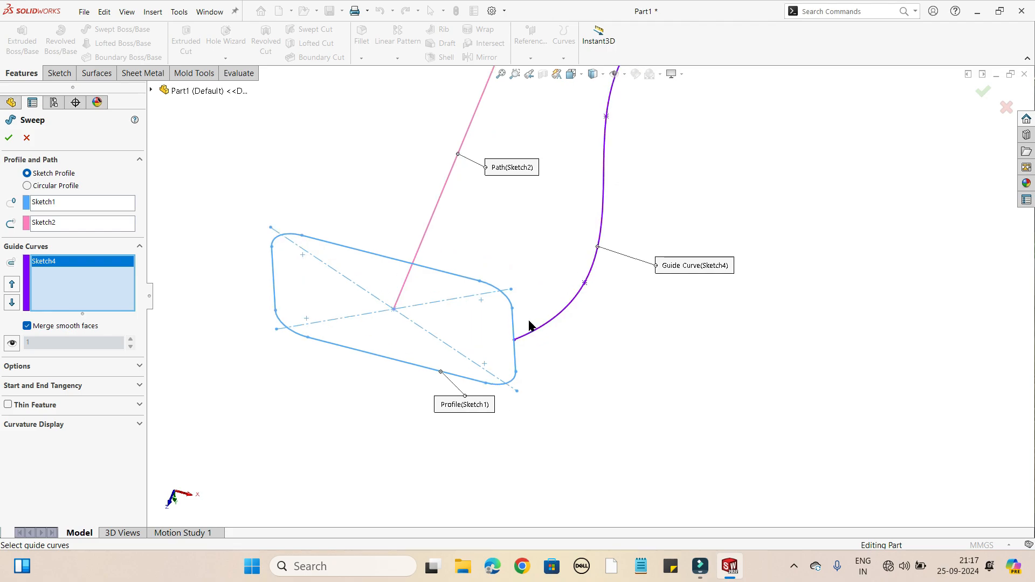
scroll(531, 327, down, 5)
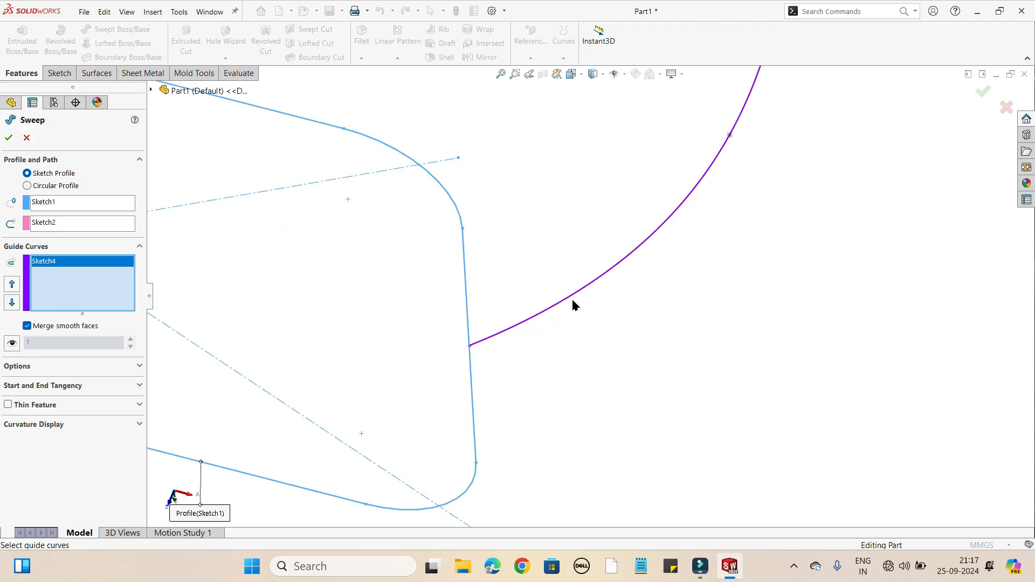
scroll(573, 304, up, 6)
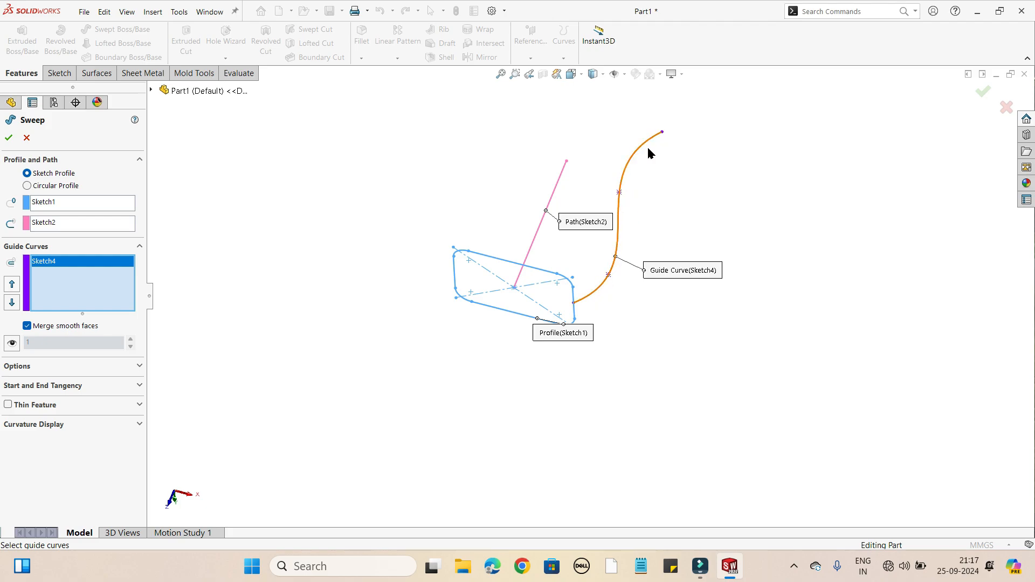
scroll(593, 301, down, 3)
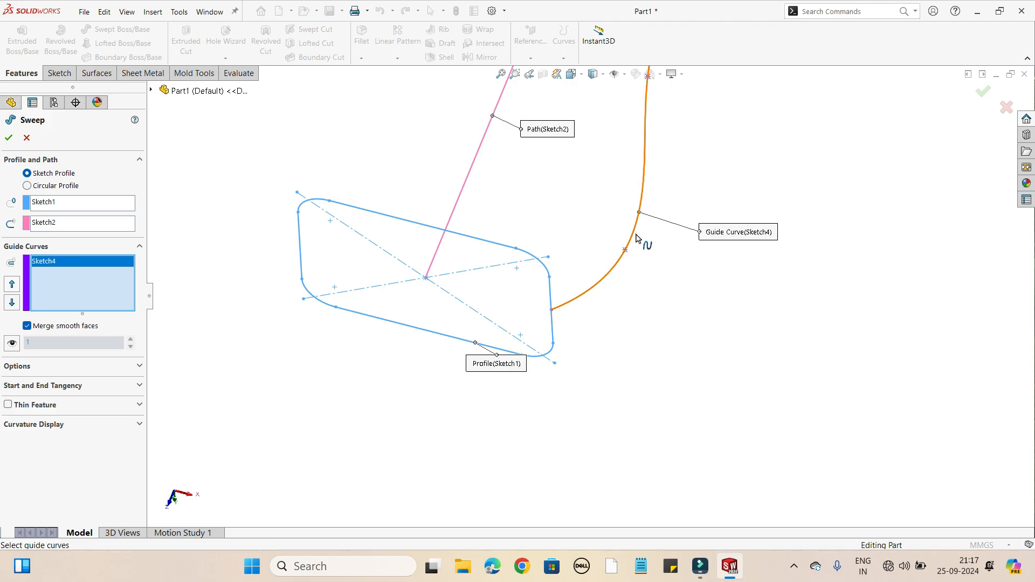
scroll(620, 309, up, 3)
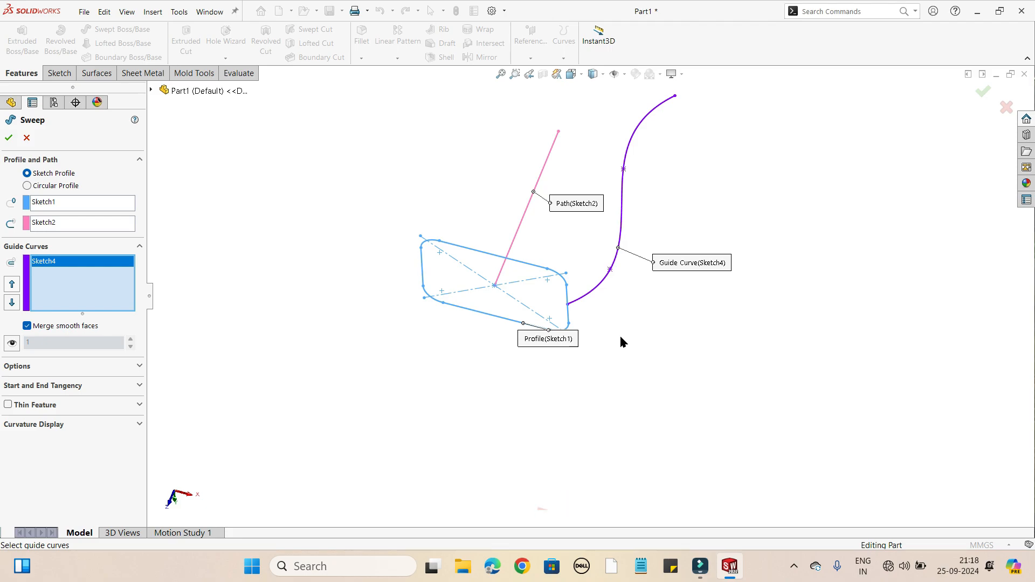
middle_drag(683, 329, 501, 362)
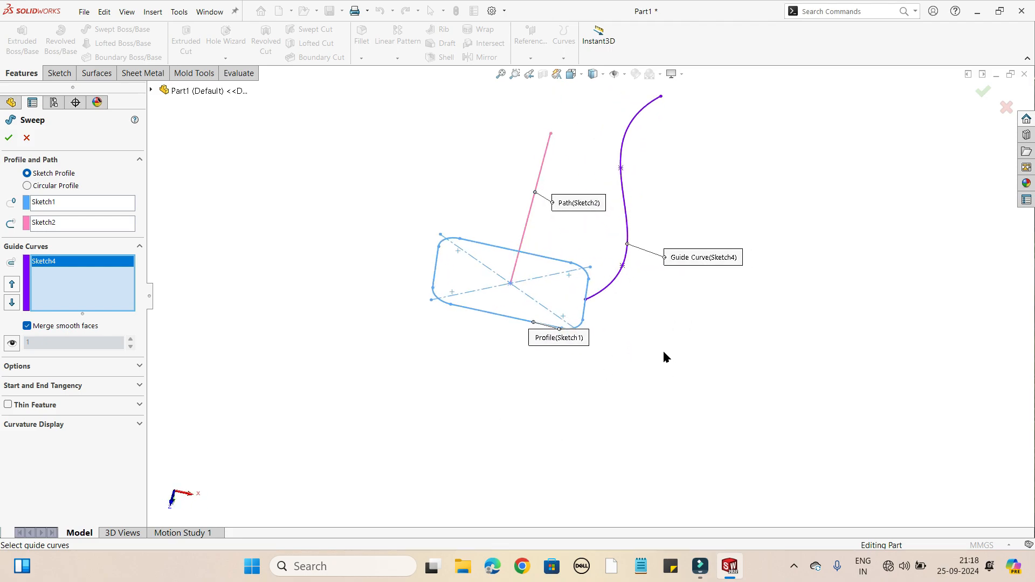
Cancel the sweep, delete the 40 mm and 58 mm dimensions from the rounded rectangular profile sketch, and exit the sketch
click(27, 139)
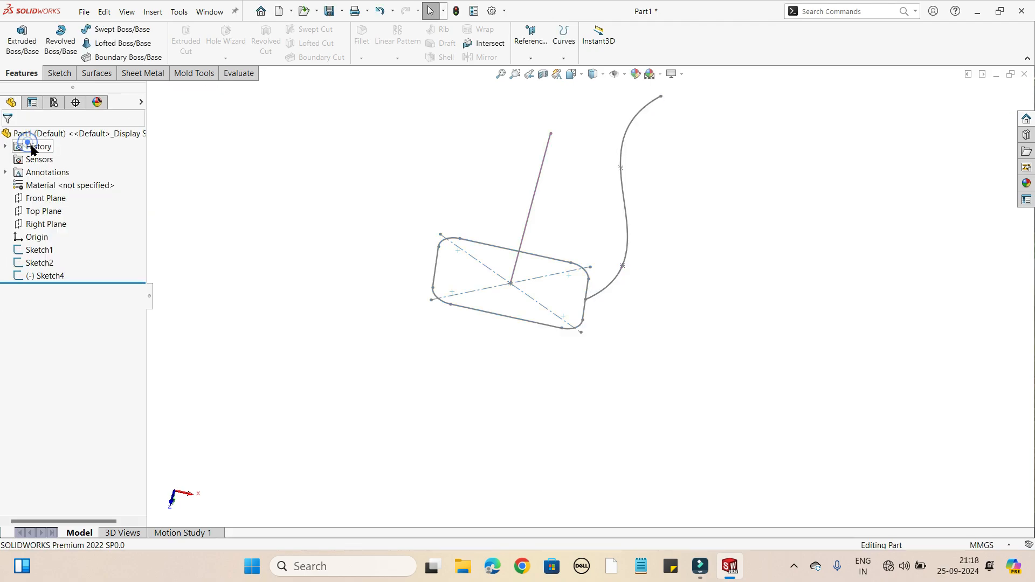
right_click(49, 254)
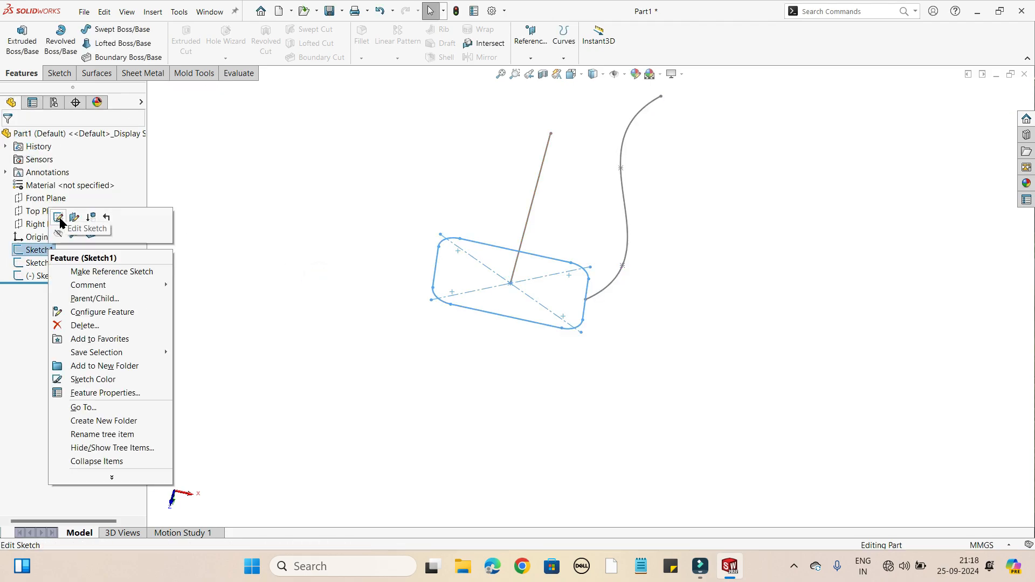
click(59, 218)
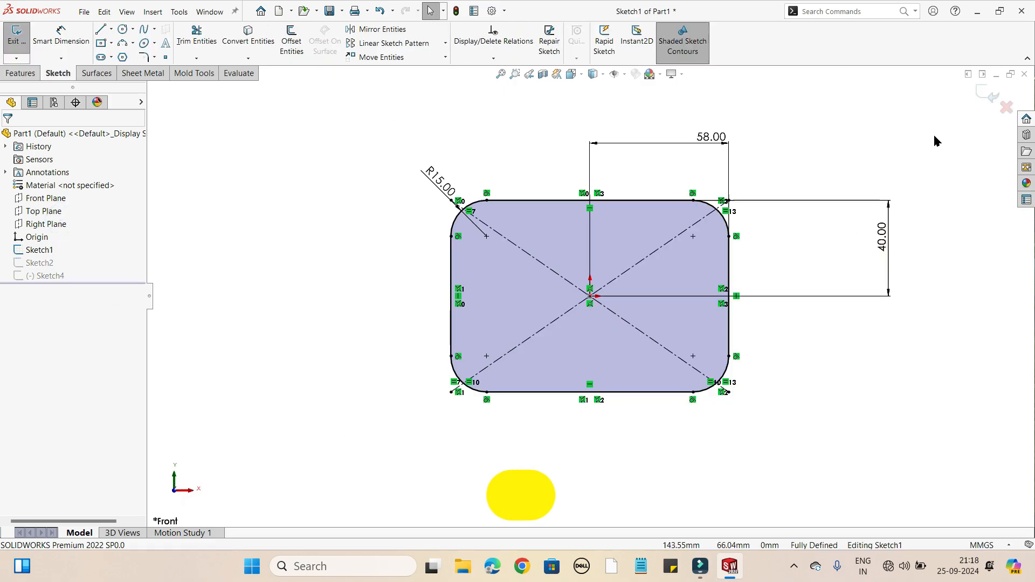
drag(934, 135, 797, 348)
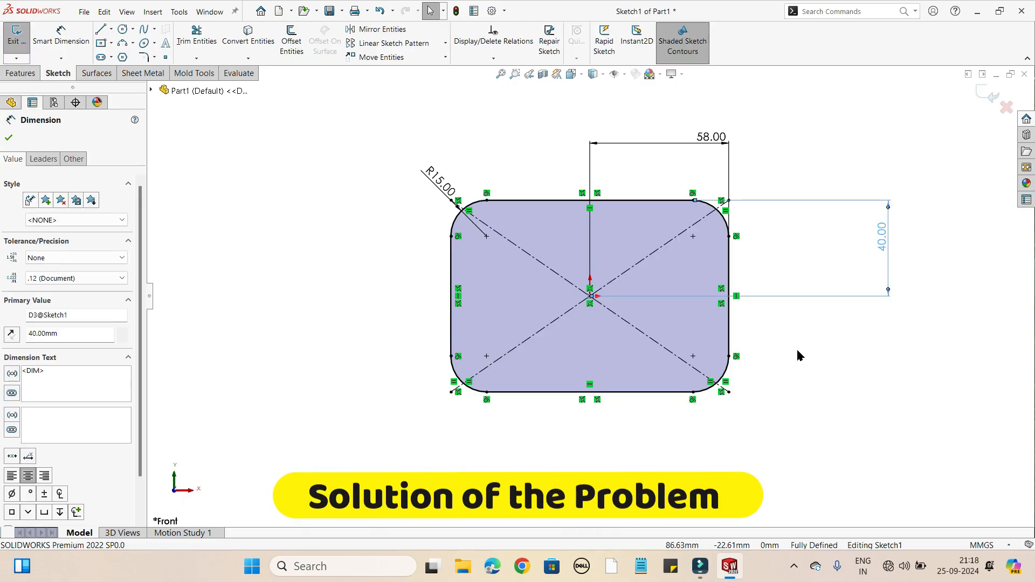
key(Delete)
drag(773, 139, 487, 157)
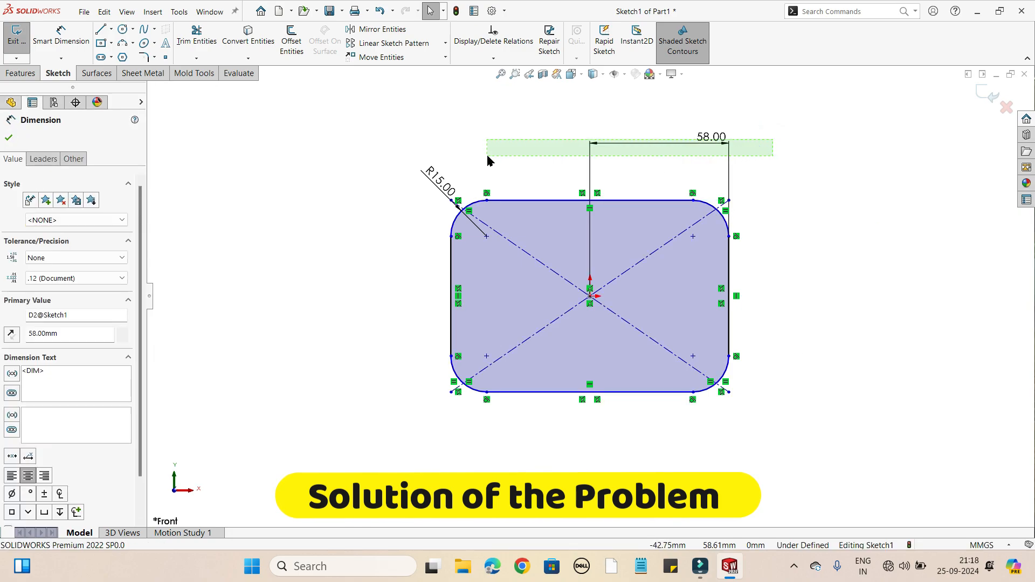
key(Delete)
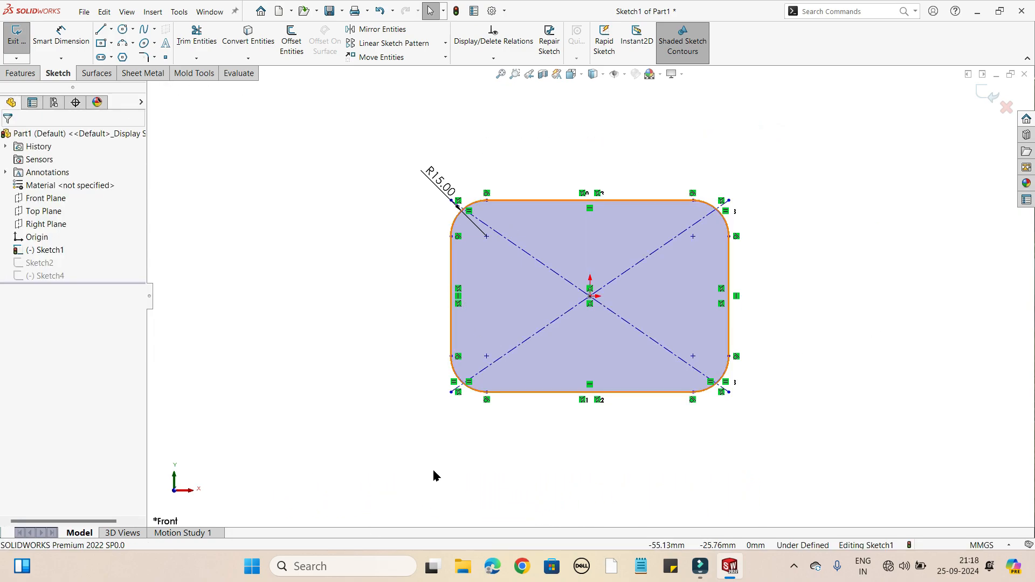
click(989, 96)
Preview a swept boss with the rounded rectangle as profile, the straight line as path and the S-shaped spline as guide curve
mouse_move(710, 403)
middle_down()
mouse_move(506, 298)
mouse_move(624, 167)
mouse_move(524, 298)
mouse_move(606, 140)
mouse_move(721, 319)
mouse_move(647, 302)
middle_up()
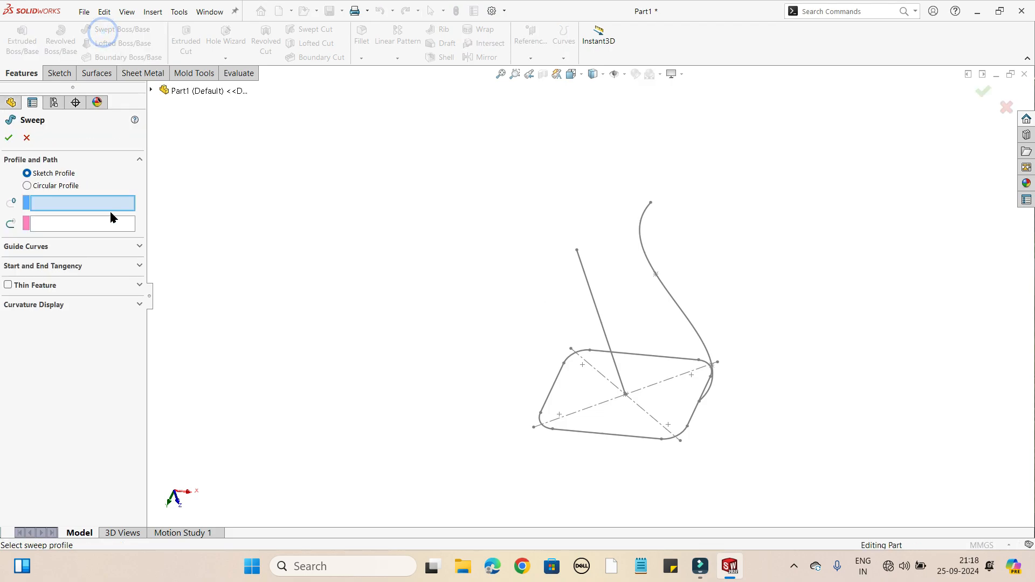
click(673, 440)
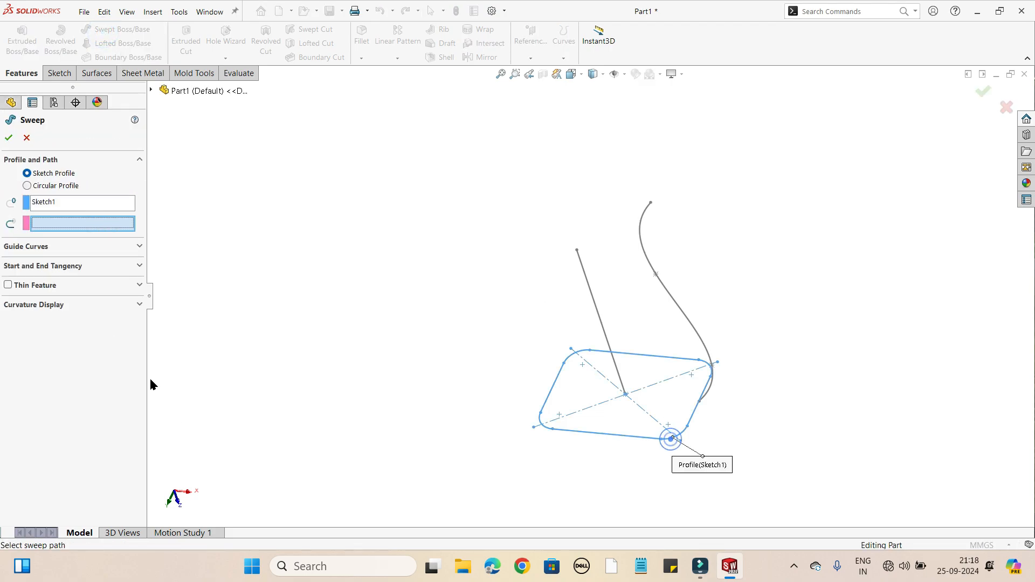
click(586, 278)
click(57, 246)
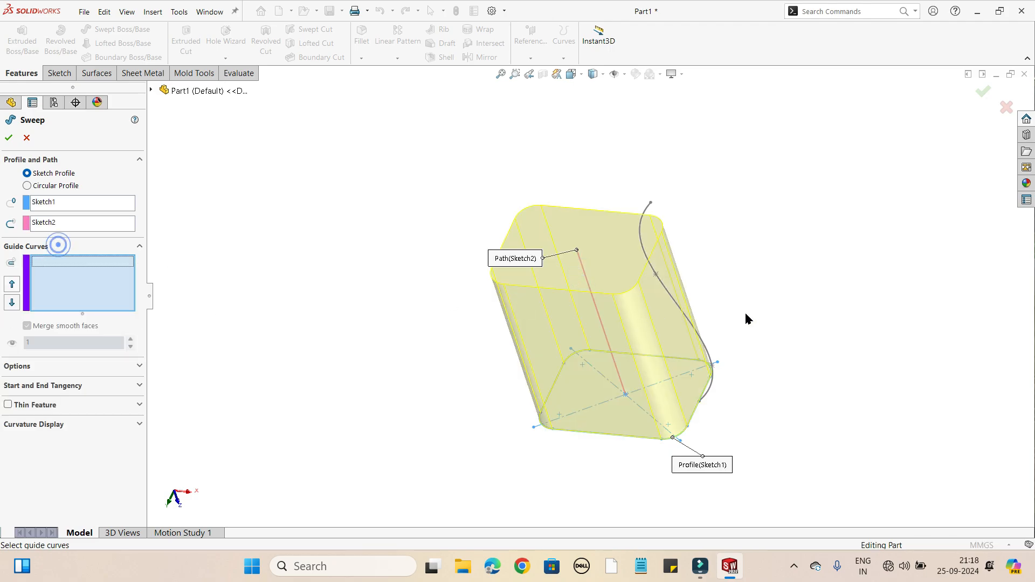
click(702, 339)
mouse_move(809, 378)
middle_down()
mouse_move(850, 303)
mouse_move(820, 365)
middle_up()
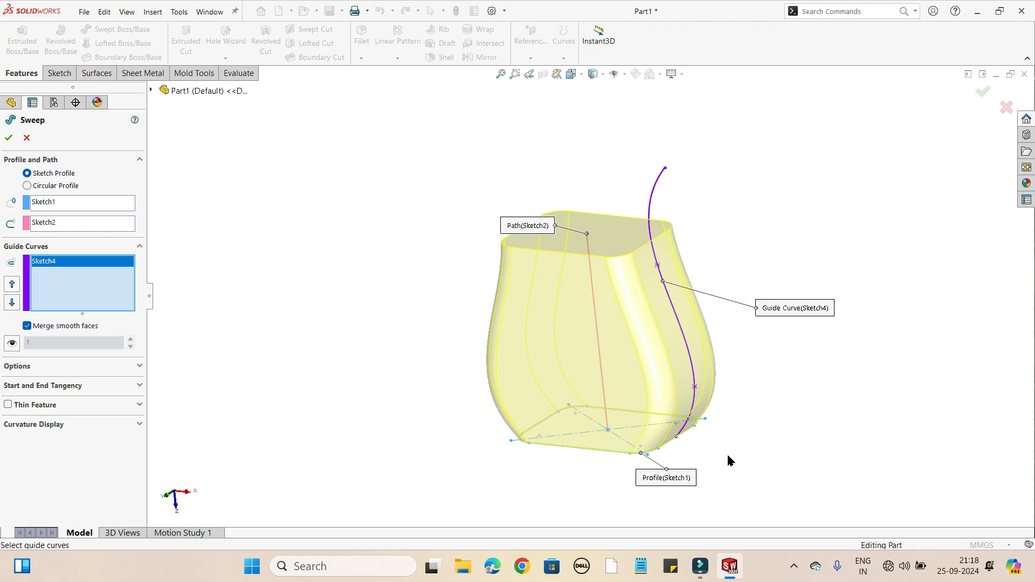
middle_drag(727, 460, 649, 400)
middle_drag(616, 132, 738, 259)
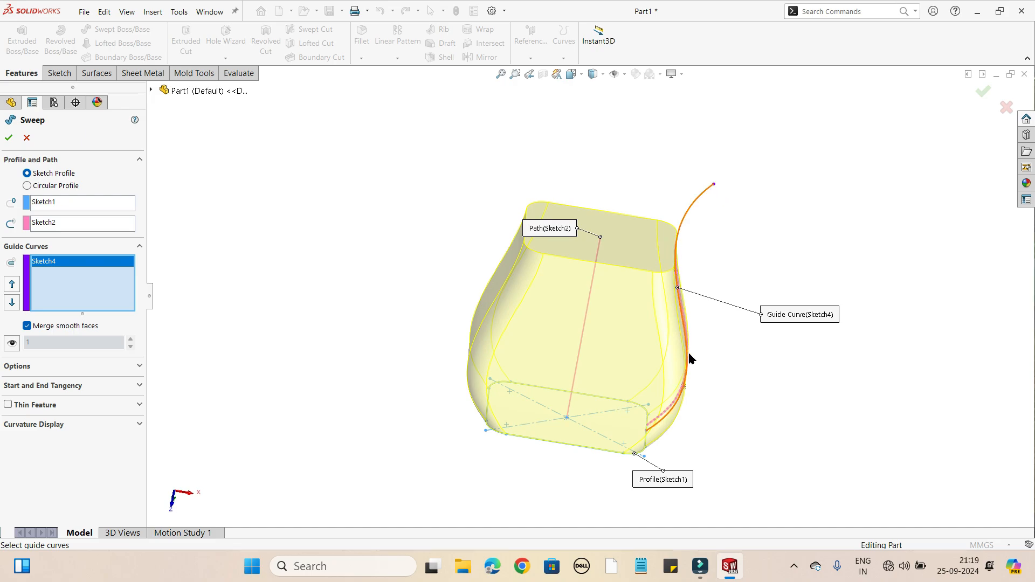
middle_drag(669, 438, 455, 429)
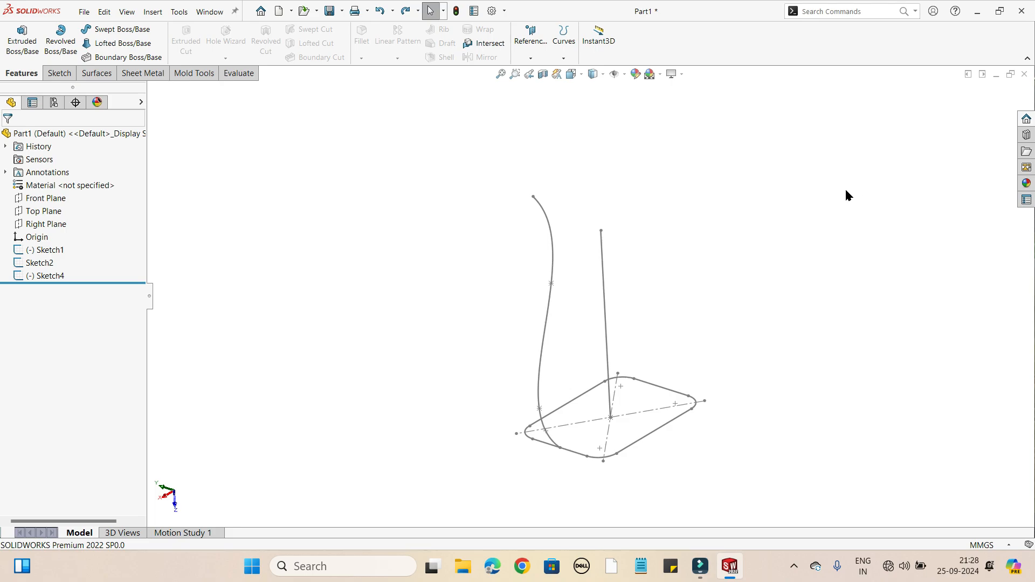
Sketch a shallow three-point arc on the Right Plane, running alongside the straight path and bowed towards it
click(50, 225)
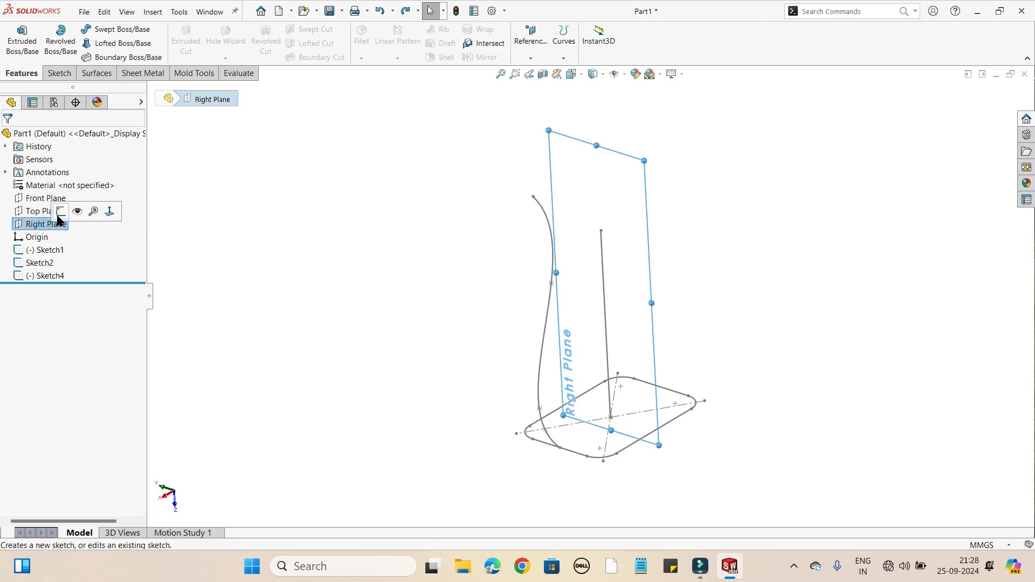
click(58, 216)
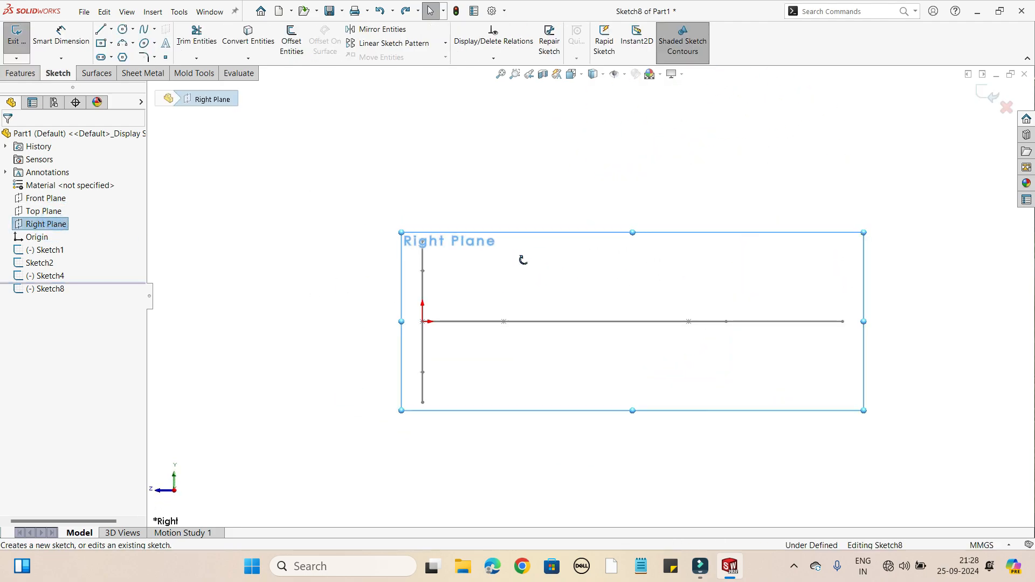
click(123, 43)
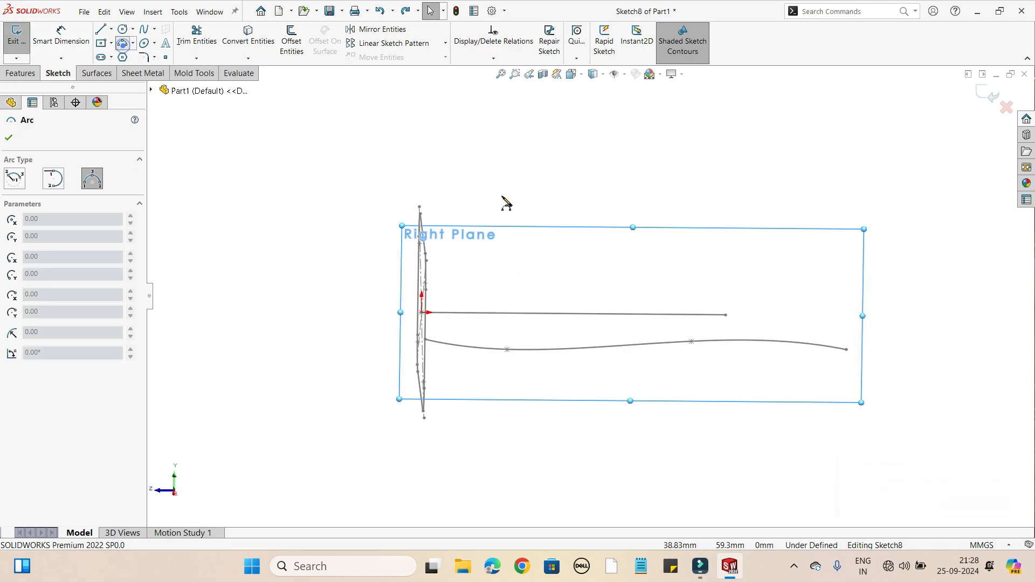
click(441, 238)
click(777, 233)
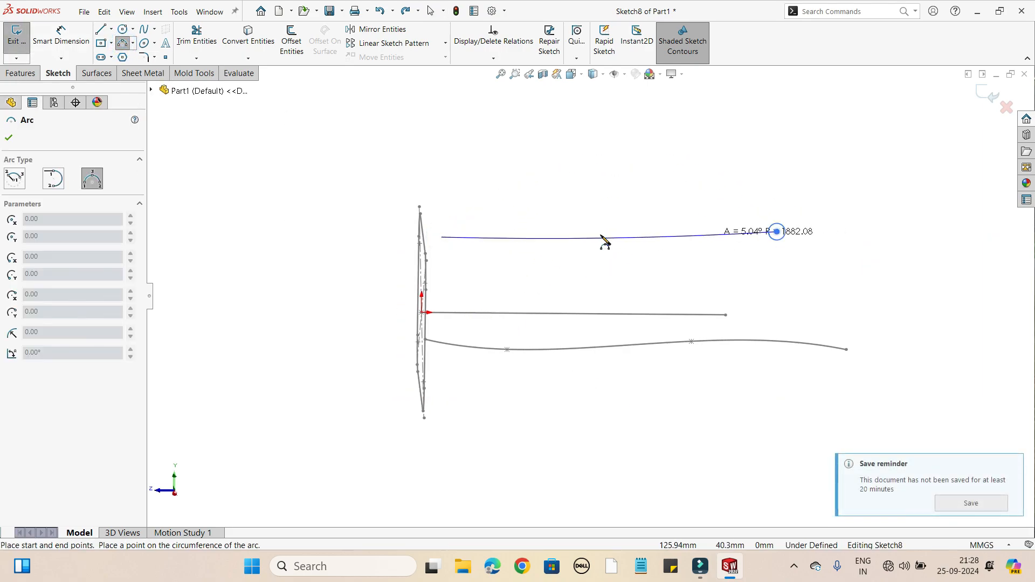
click(572, 258)
right_click(572, 258)
click(601, 264)
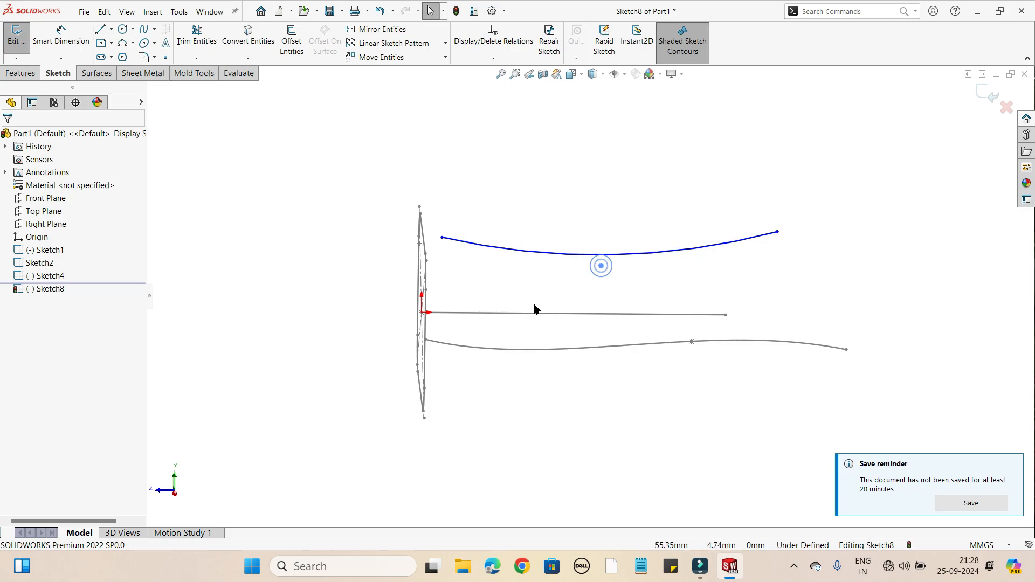
Add a pierce relation between the arc's endpoint near the profile and the profile's upper straight edge, and exit the sketch
mouse_move(533, 304)
middle_down()
mouse_move(531, 330)
mouse_move(453, 260)
mouse_move(400, 289)
middle_up()
click(443, 243)
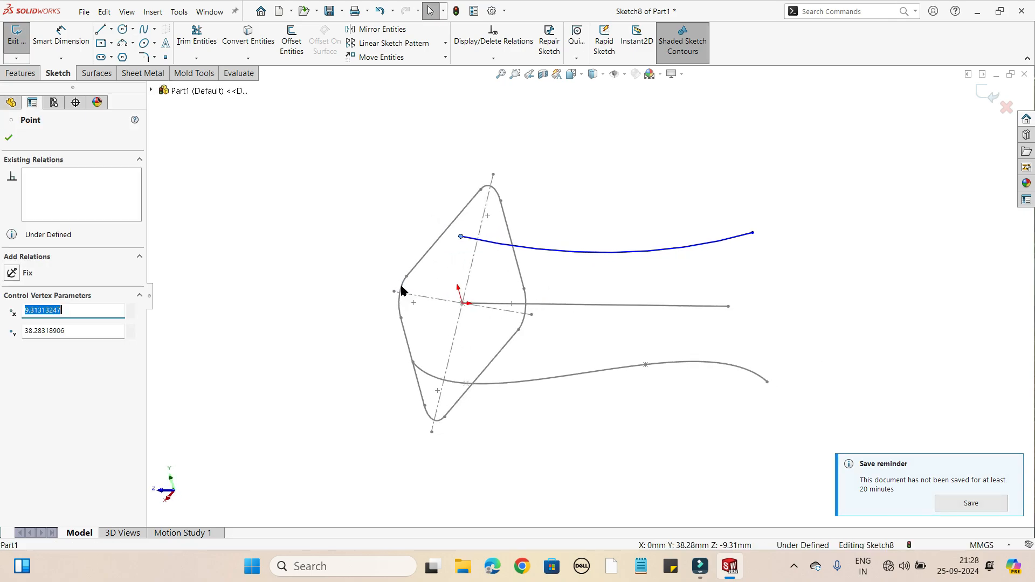
ctrl+click(433, 251)
click(11, 328)
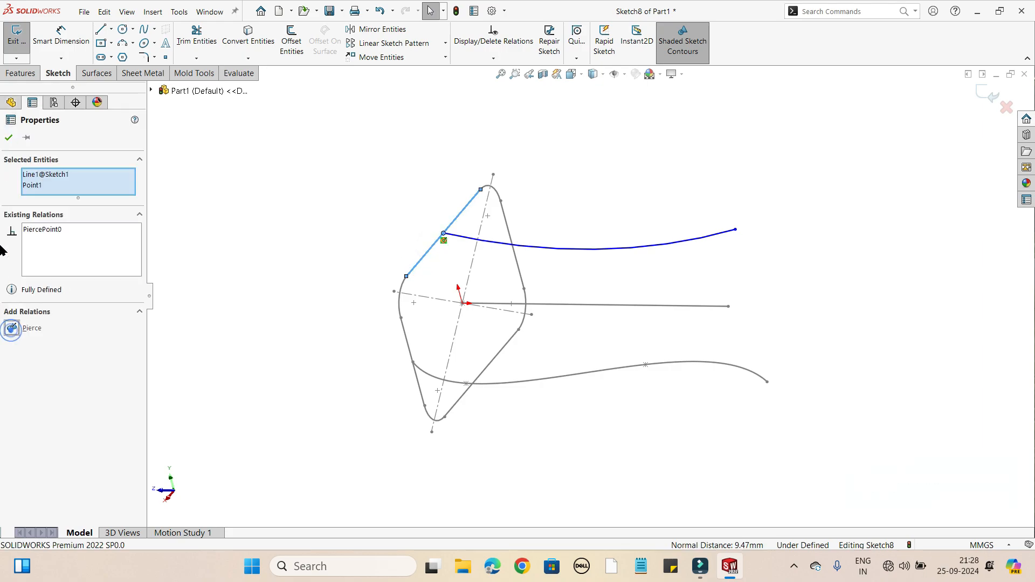
click(9, 138)
mouse_move(368, 264)
middle_down()
mouse_move(381, 143)
mouse_move(602, 202)
middle_up()
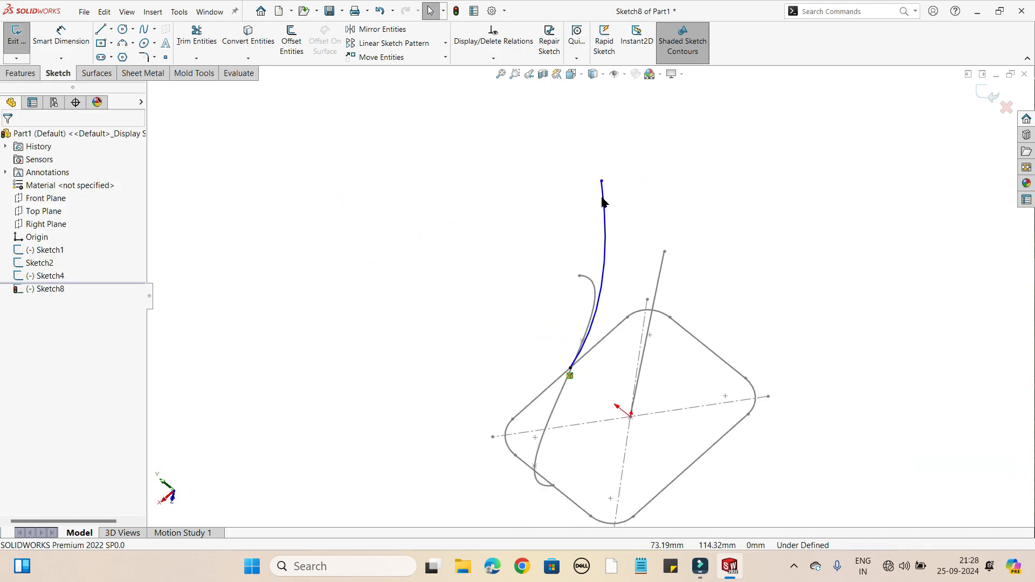
click(991, 96)
Start a swept boss with the rounded rectangle as the sketch profile and the straight line as the path
mouse_move(767, 306)
middle_down()
mouse_move(680, 299)
mouse_move(732, 264)
mouse_move(709, 291)
mouse_move(765, 291)
mouse_move(754, 342)
middle_up()
click(732, 264)
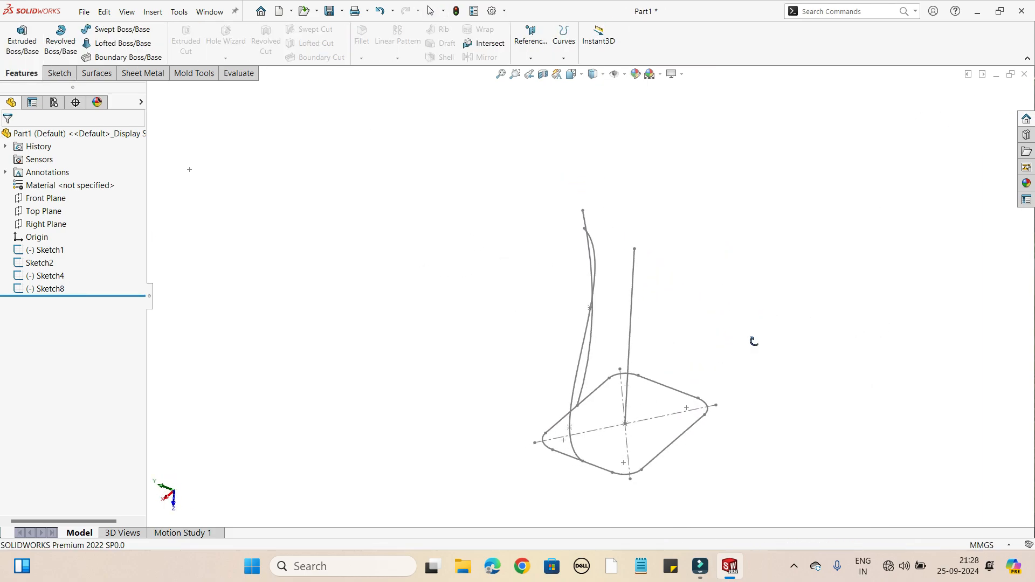
click(90, 31)
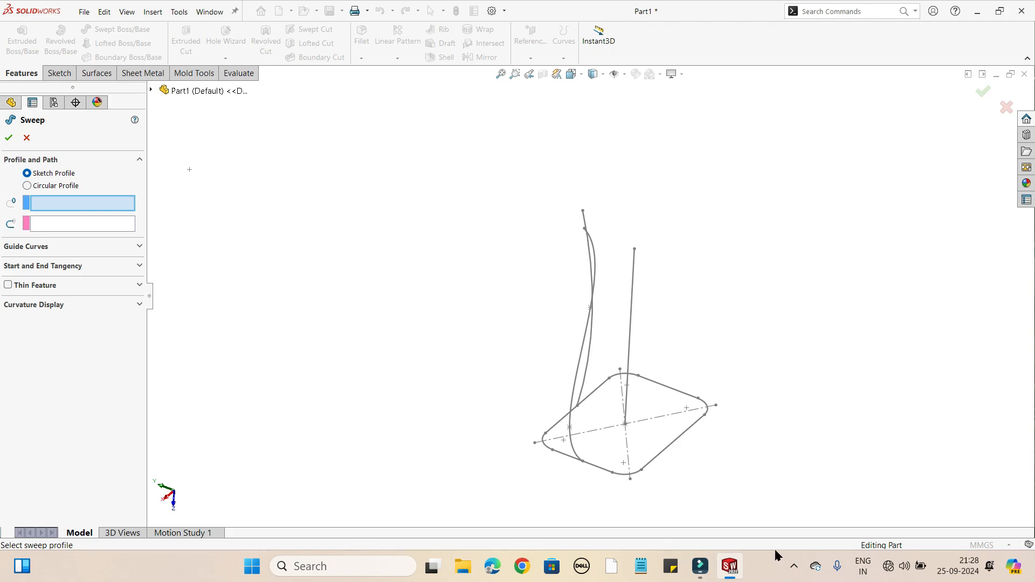
click(794, 566)
click(357, 384)
click(71, 213)
click(53, 209)
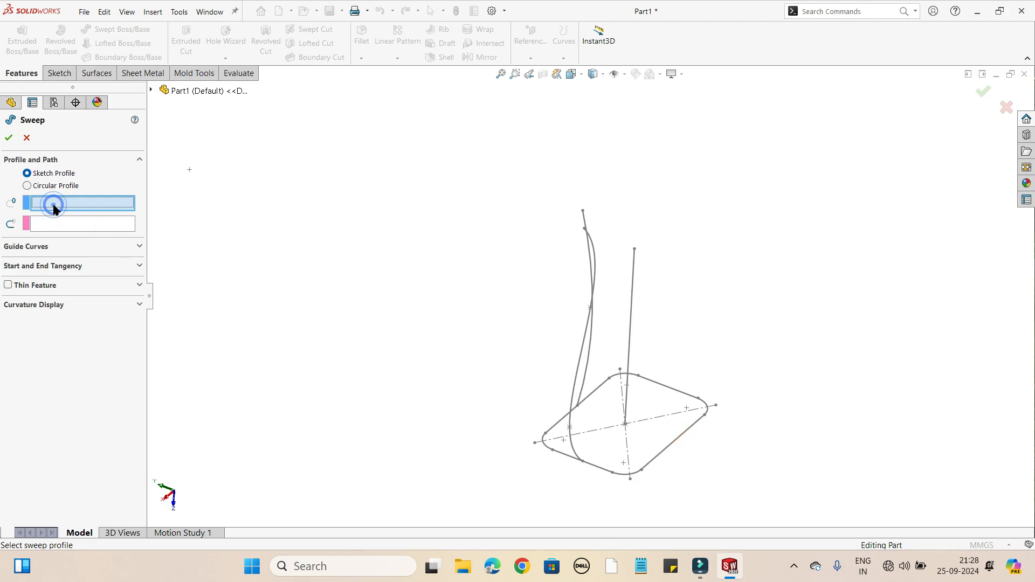
click(669, 453)
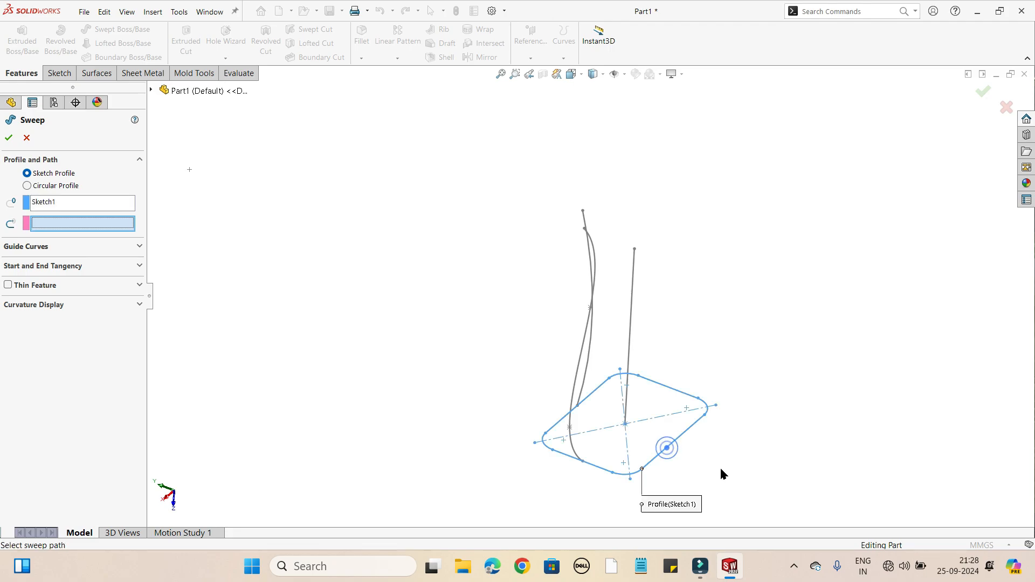
click(104, 227)
click(632, 320)
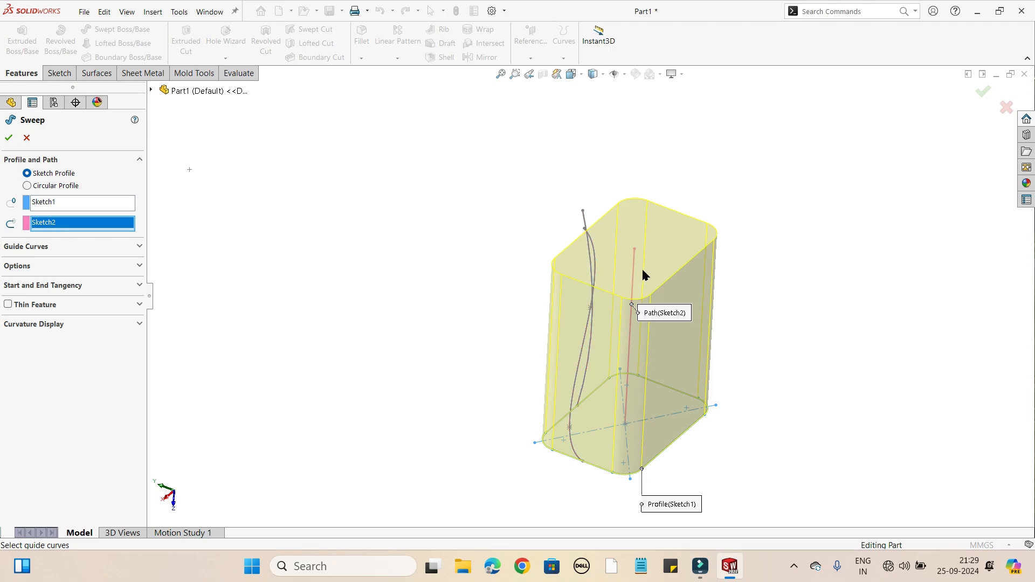
Add the arc and the S-shaped spline as guide curves and create the sweep
click(139, 247)
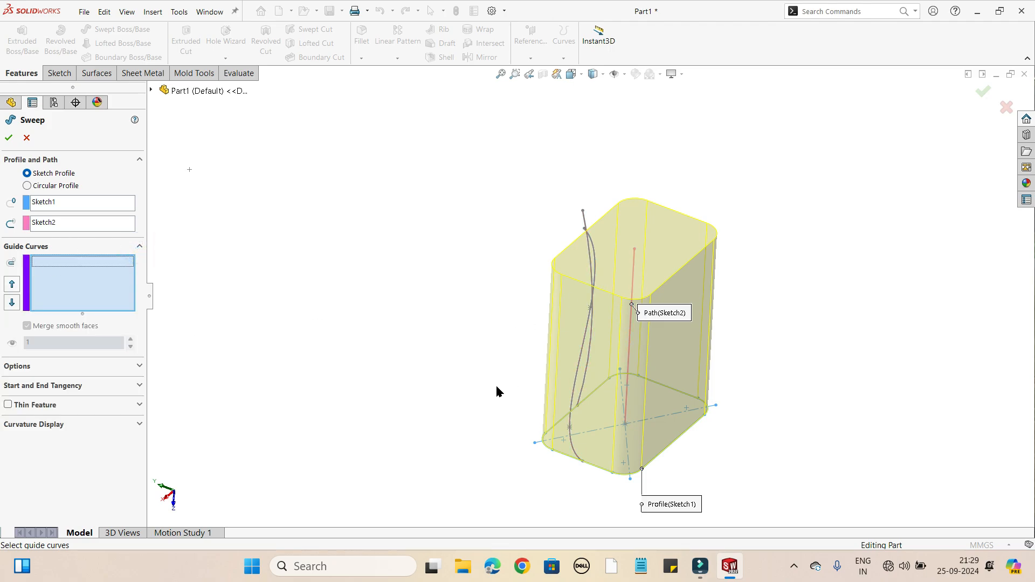
middle_drag(497, 387, 564, 348)
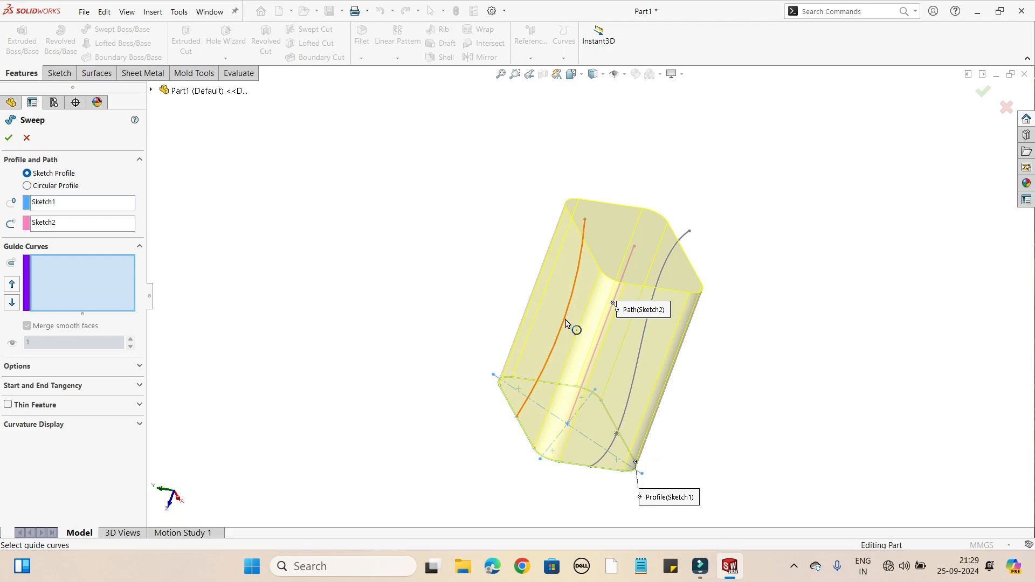
click(566, 323)
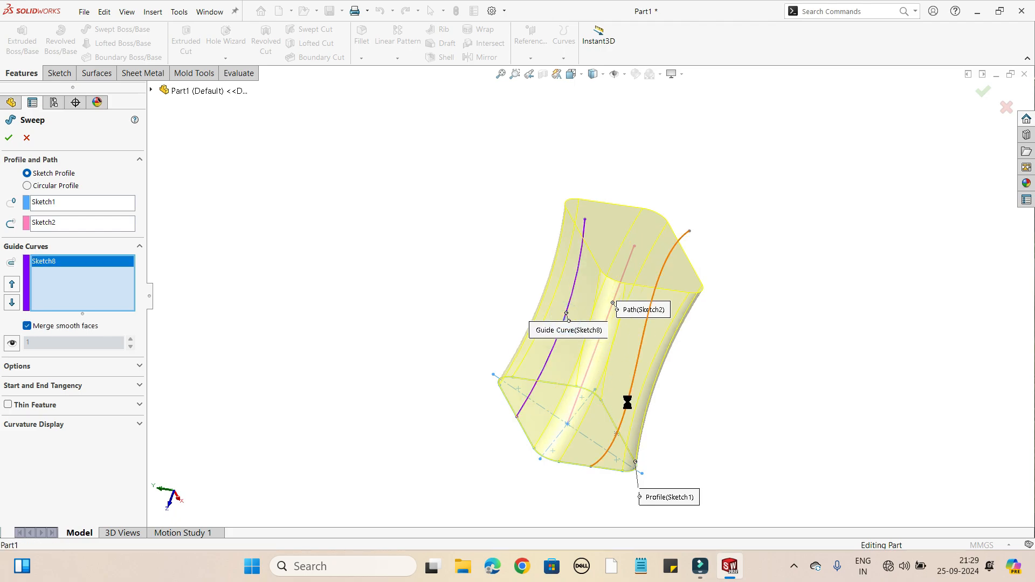
click(626, 402)
mouse_move(624, 400)
middle_down()
mouse_move(504, 293)
mouse_move(361, 377)
mouse_move(224, 411)
mouse_move(492, 238)
mouse_move(601, 208)
mouse_move(637, 354)
mouse_move(519, 332)
mouse_move(782, 450)
mouse_move(440, 380)
mouse_move(496, 447)
mouse_move(733, 318)
mouse_move(624, 404)
mouse_move(493, 304)
mouse_move(367, 380)
mouse_move(189, 386)
mouse_move(474, 370)
mouse_move(406, 355)
mouse_move(277, 261)
mouse_move(268, 321)
middle_up()
click(9, 138)
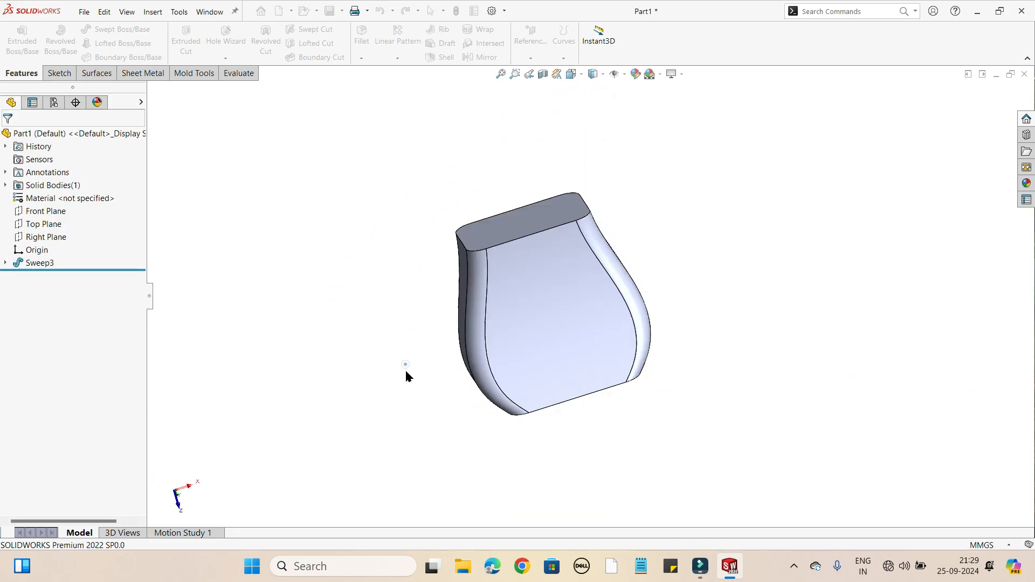
middle_drag(407, 372, 624, 341)
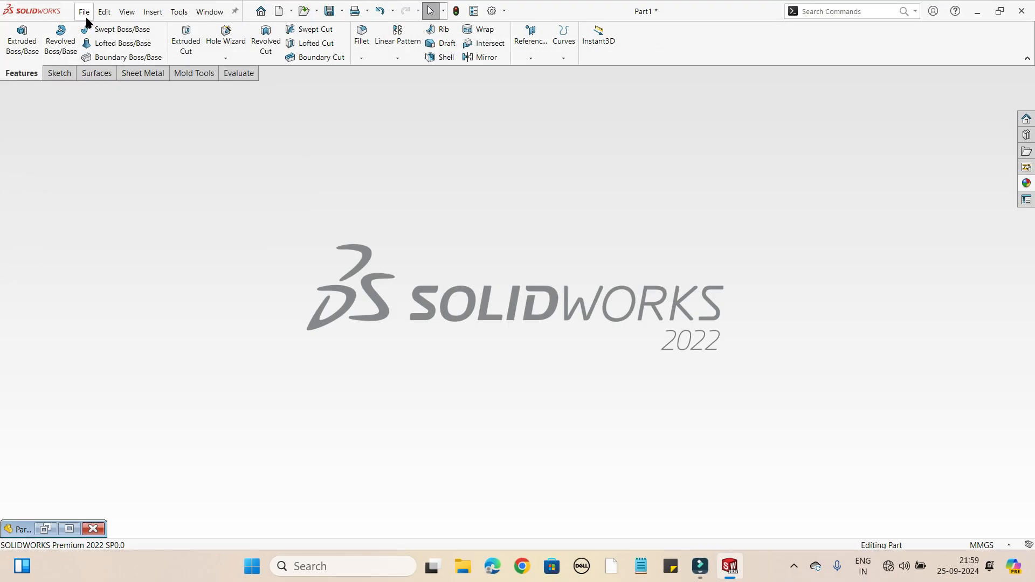
Create a new part document
click(85, 15)
click(97, 31)
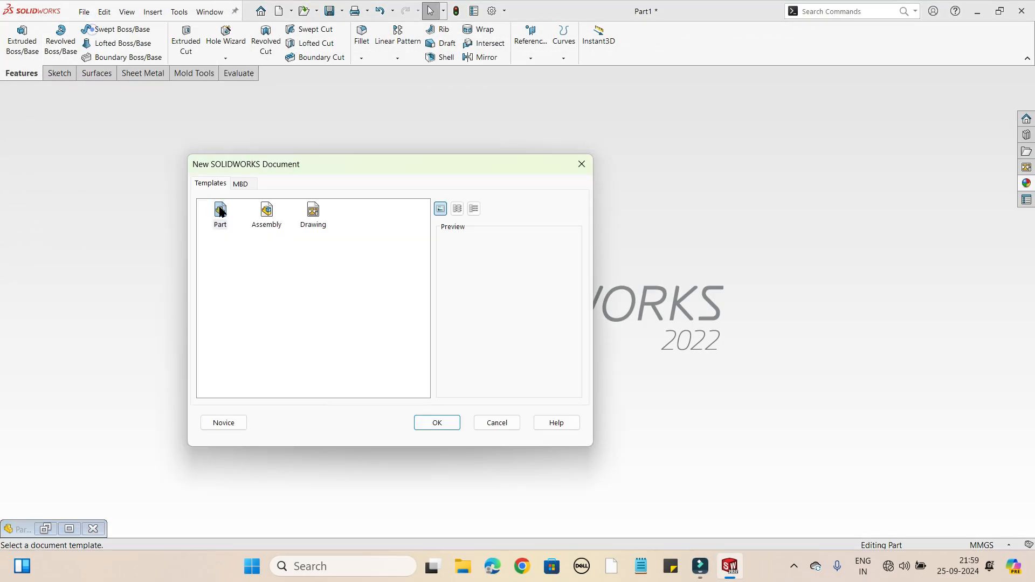
click(424, 430)
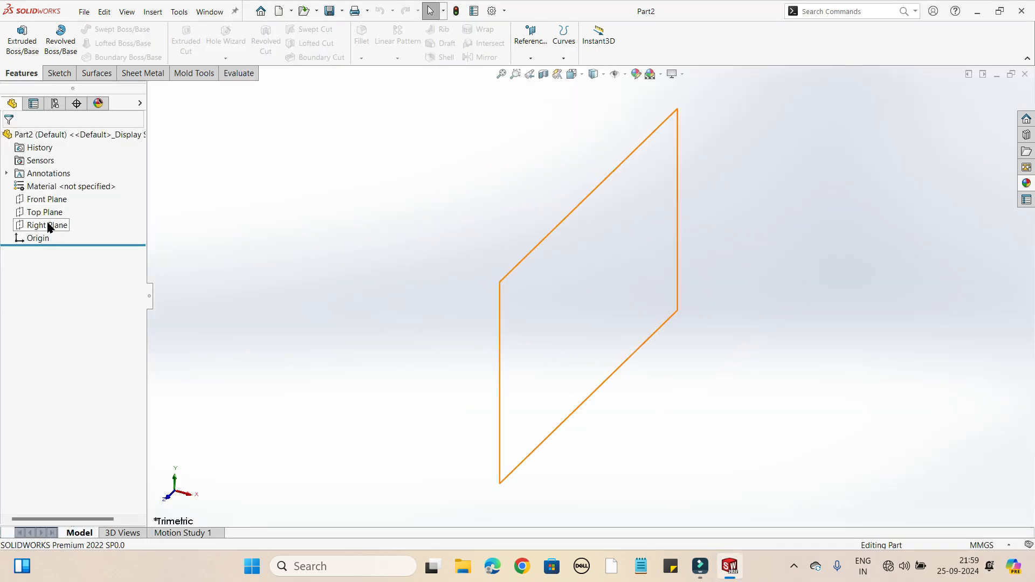
Sketch a vertical line about 133 mm long upward from the origin on the Top Plane and exit the sketch
click(50, 213)
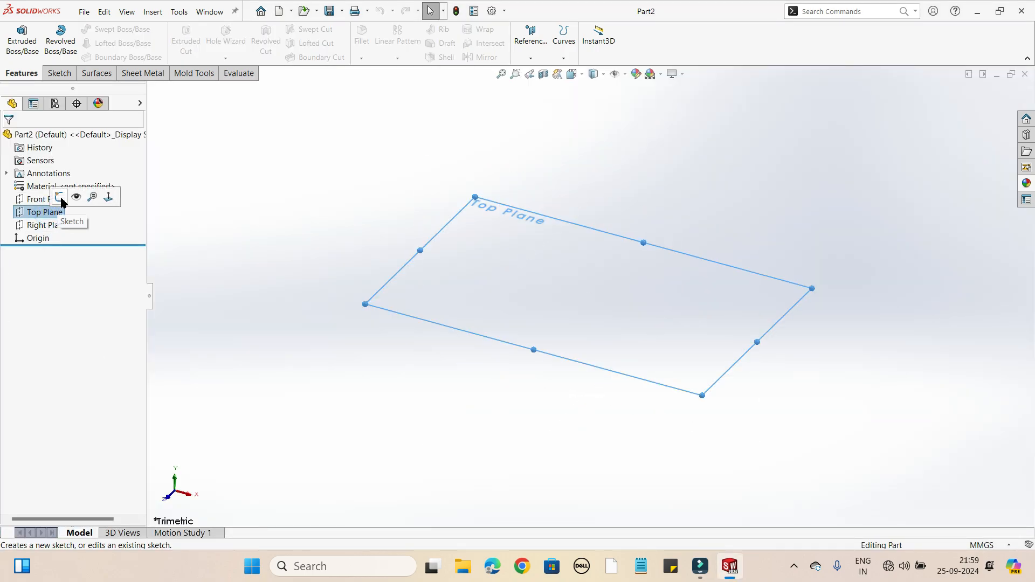
click(60, 199)
scroll(665, 261, down, 3)
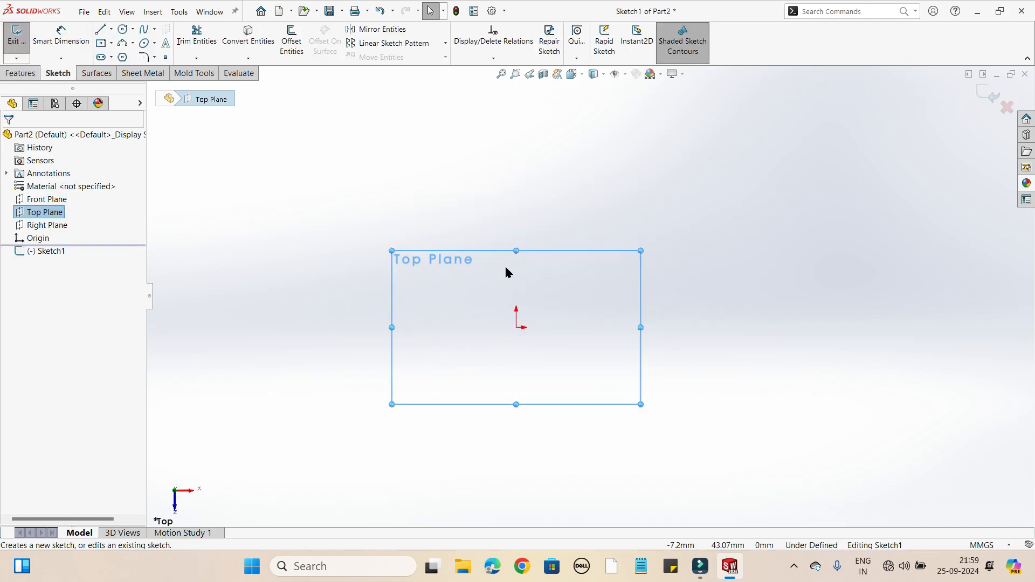
scroll(505, 265, down, 2)
click(101, 30)
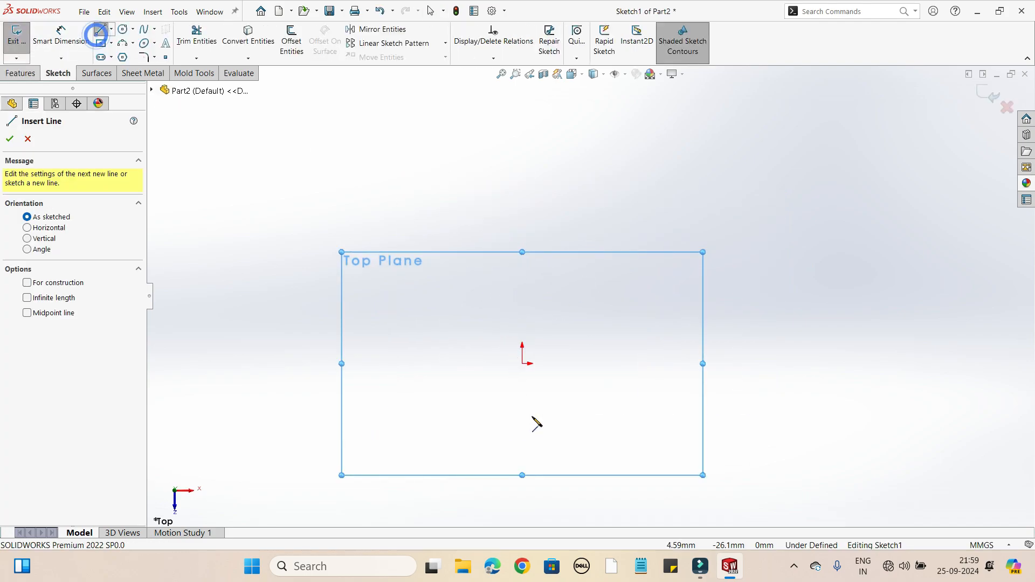
mouse_move(522, 364)
mouse_down()
mouse_move(531, 107)
mouse_move(521, 94)
mouse_up()
right_click(522, 96)
click(537, 97)
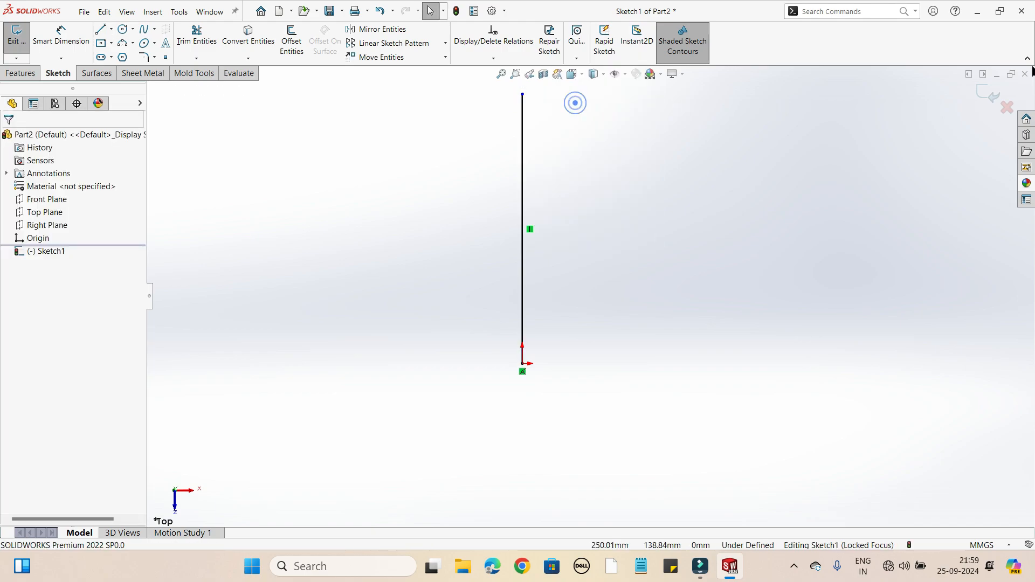
click(985, 95)
In a new Top Plane sketch, draw a four-point S-shaped spline beside the line, ending about 59 mm from the origin at its level
middle_drag(779, 274, 728, 430)
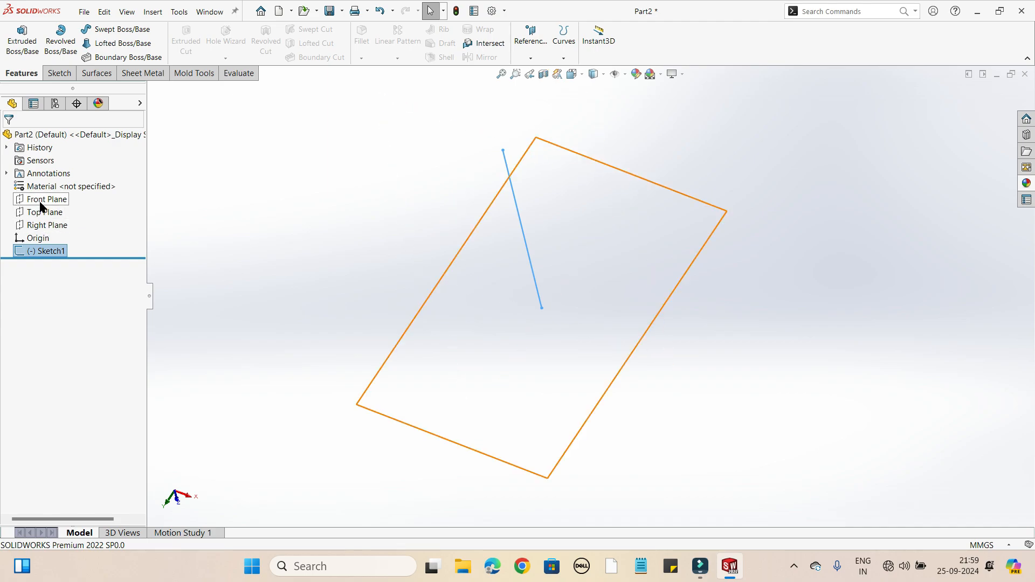
middle_drag(386, 264, 388, 231)
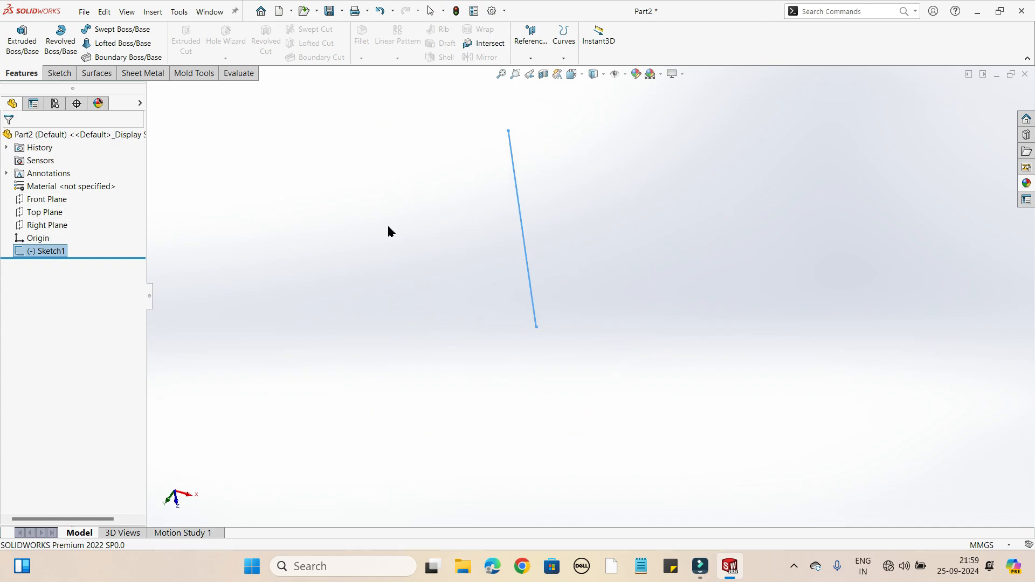
right_click(54, 214)
click(62, 195)
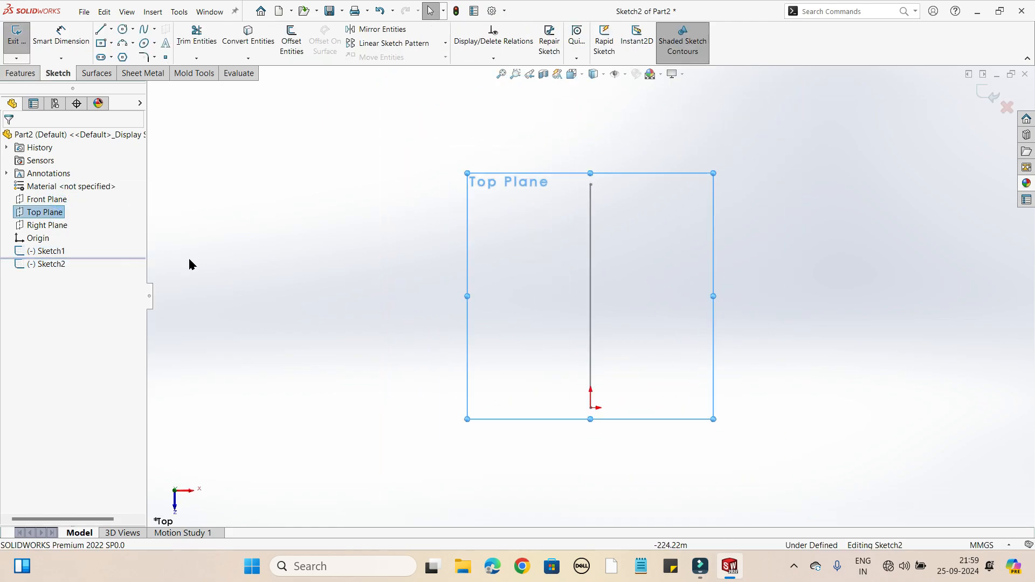
click(145, 29)
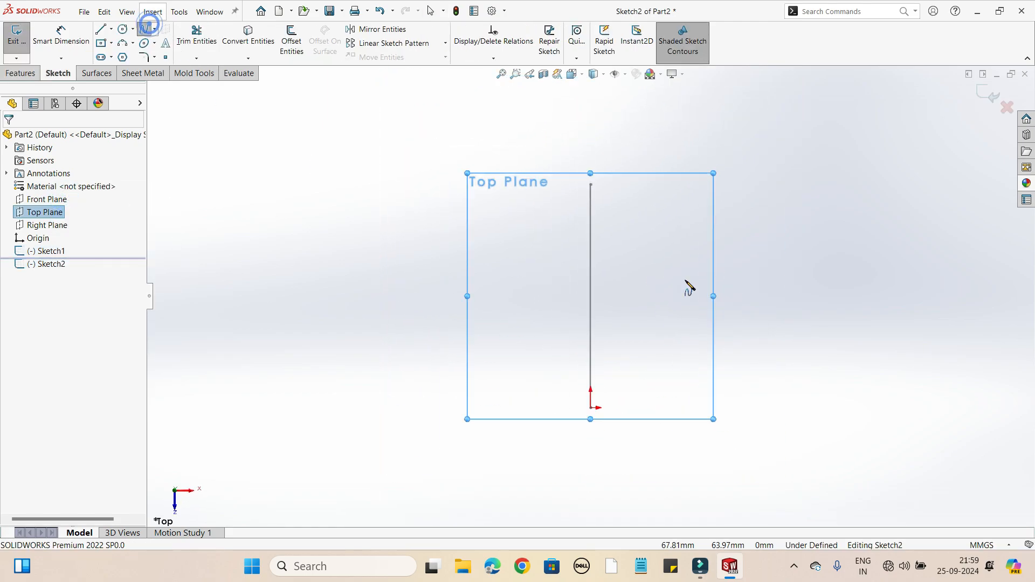
click(703, 154)
click(688, 259)
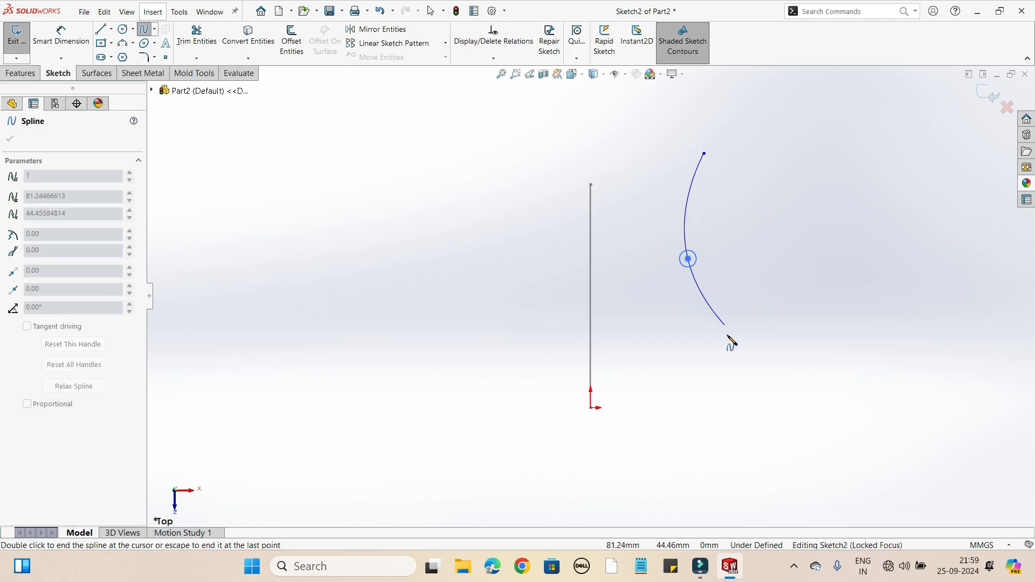
click(711, 374)
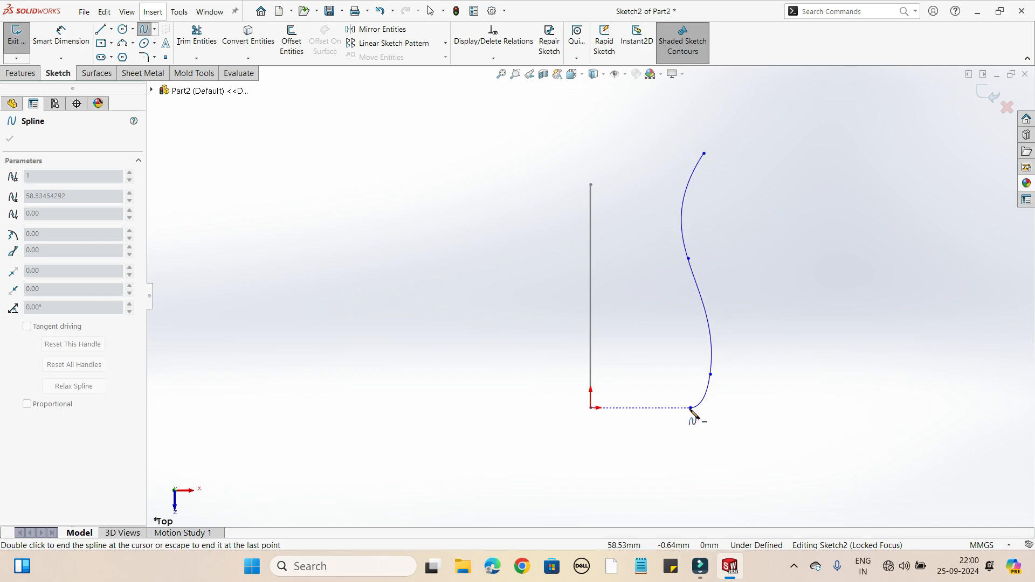
double_click(692, 410)
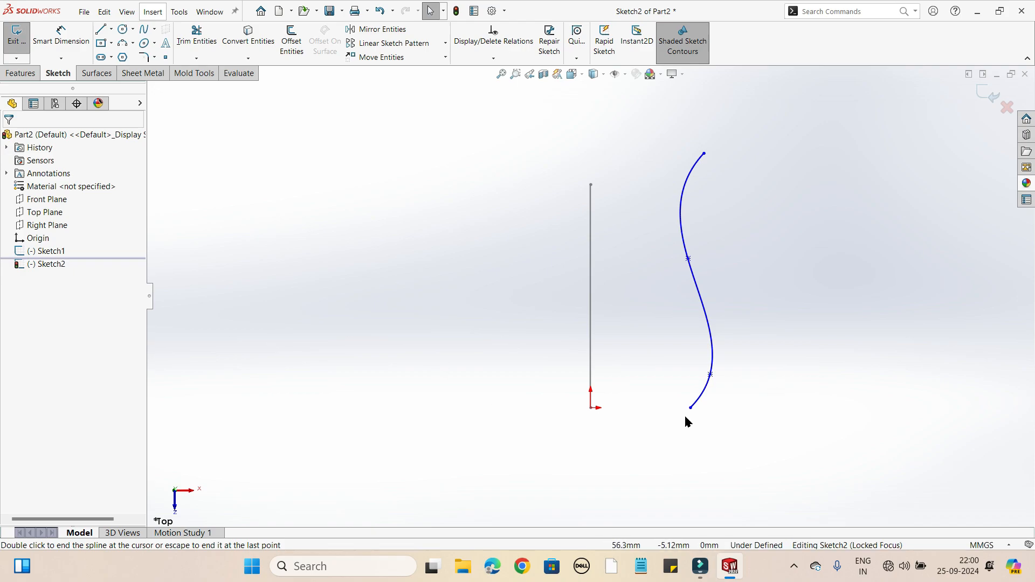
Add a horizontal relation between the spline's lower endpoint and the origin, and exit the sketch
click(692, 408)
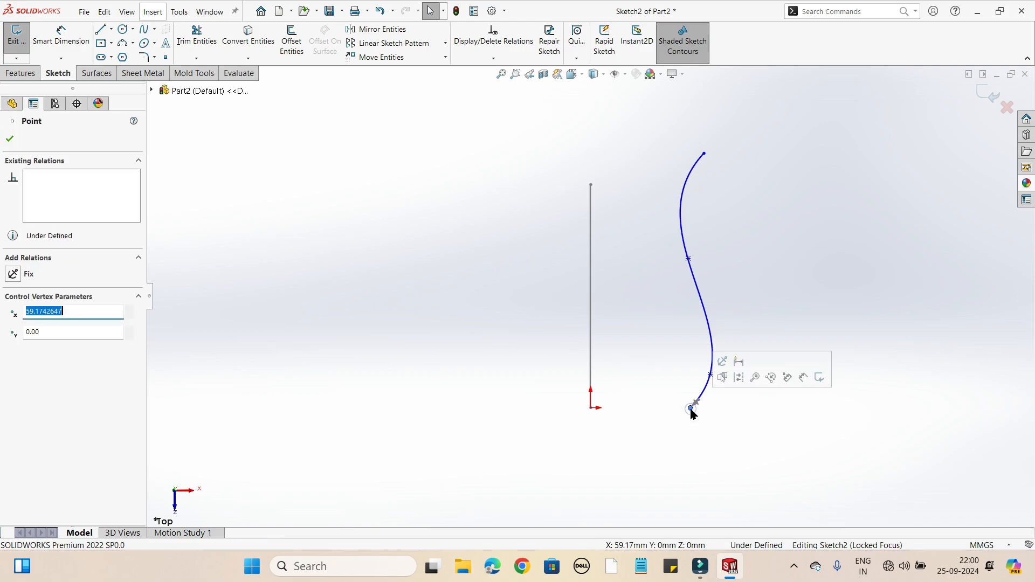
ctrl+click(591, 408)
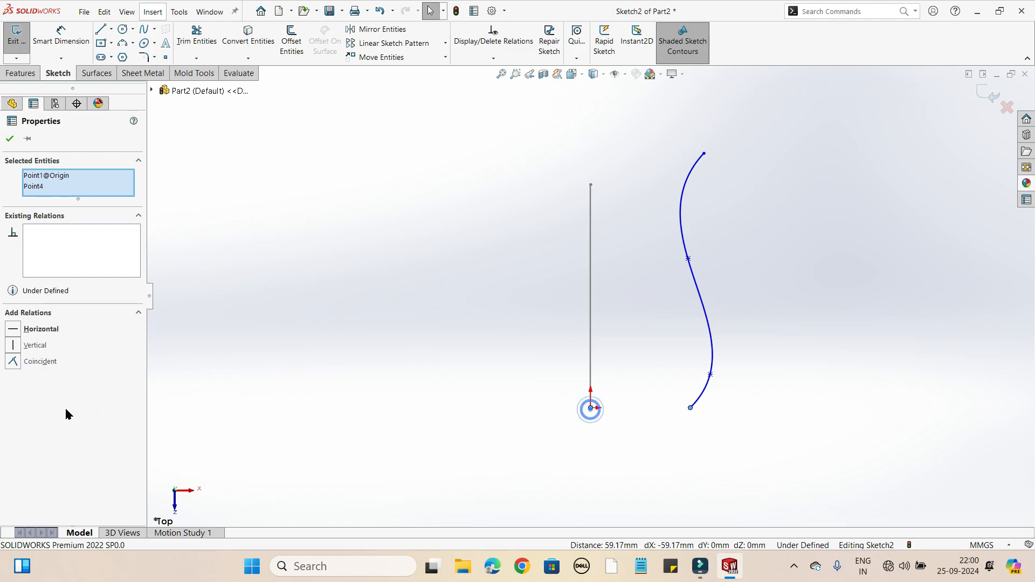
click(17, 331)
click(318, 370)
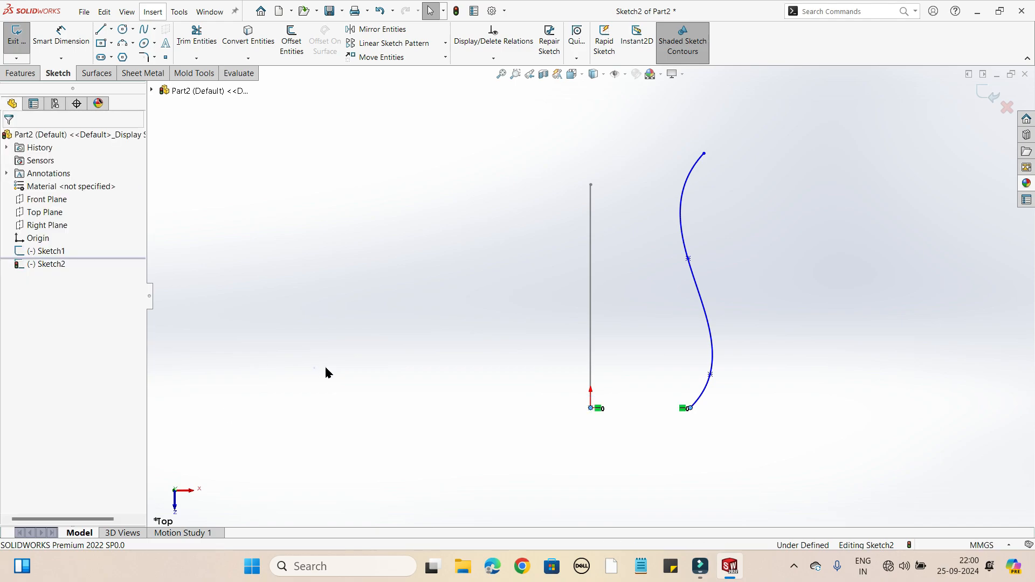
click(982, 95)
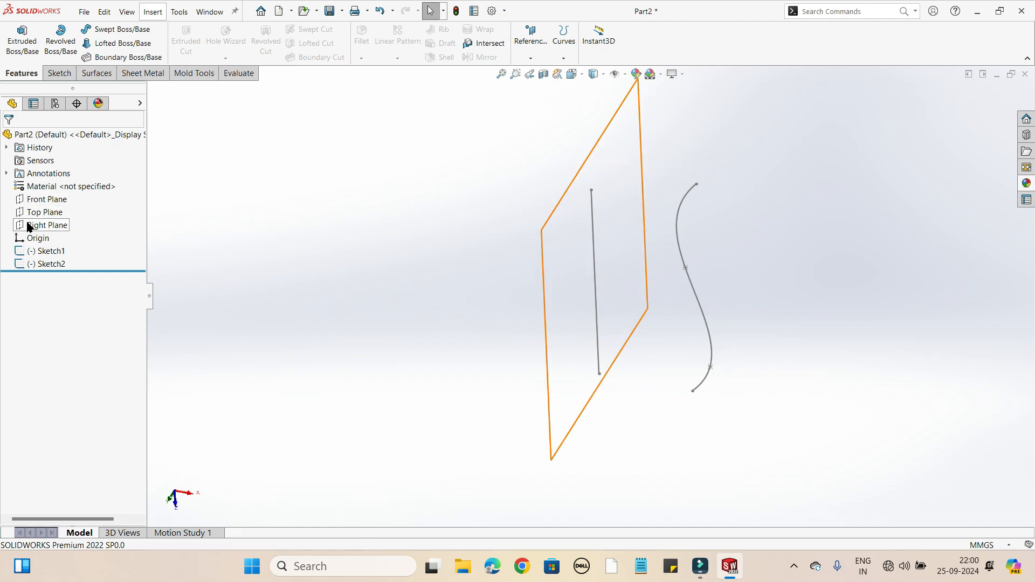
Sketch a four-point wavy spline on the Right Plane above the line, starting about 43 mm directly above the origin
click(46, 225)
click(37, 208)
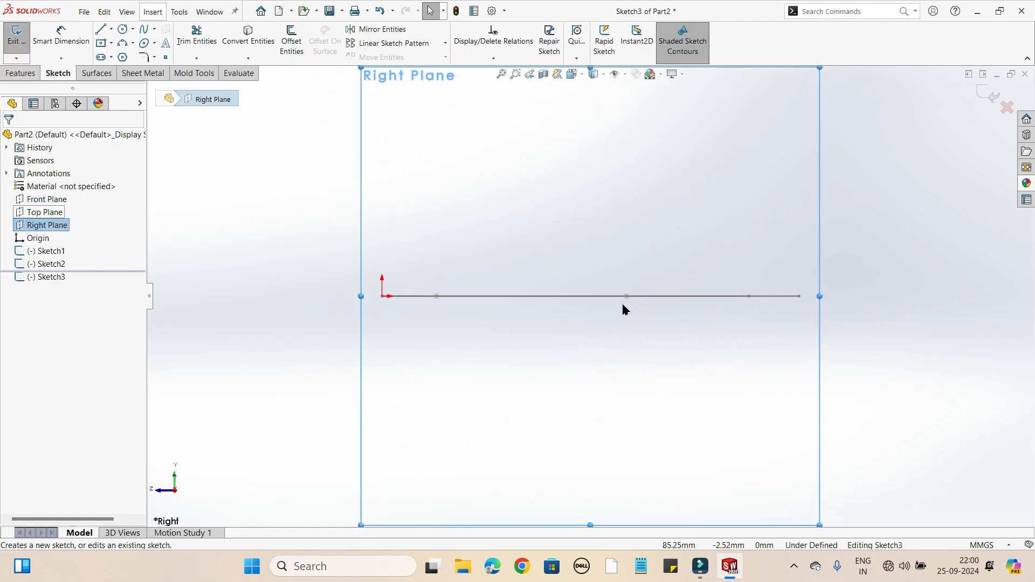
click(142, 30)
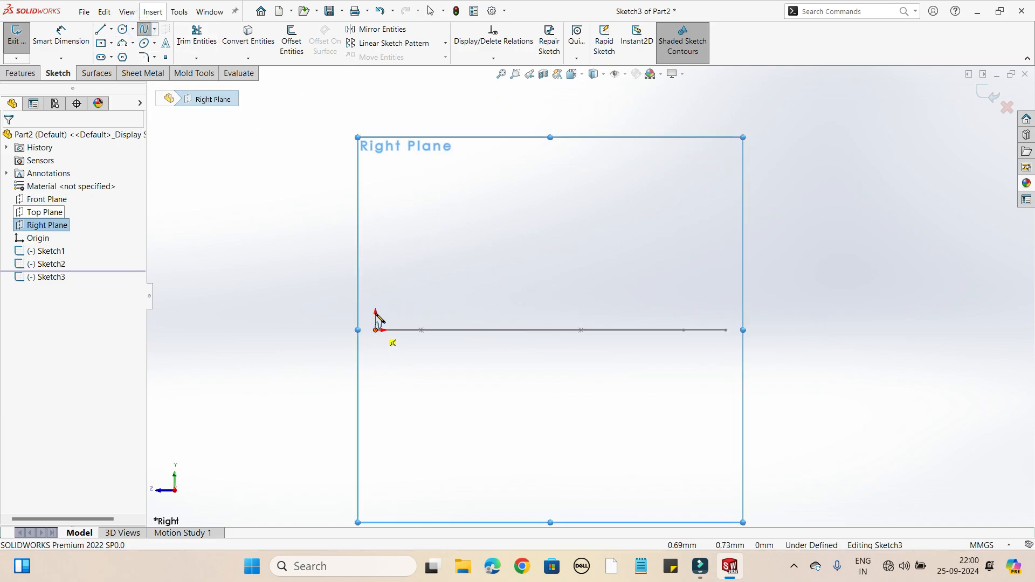
click(377, 232)
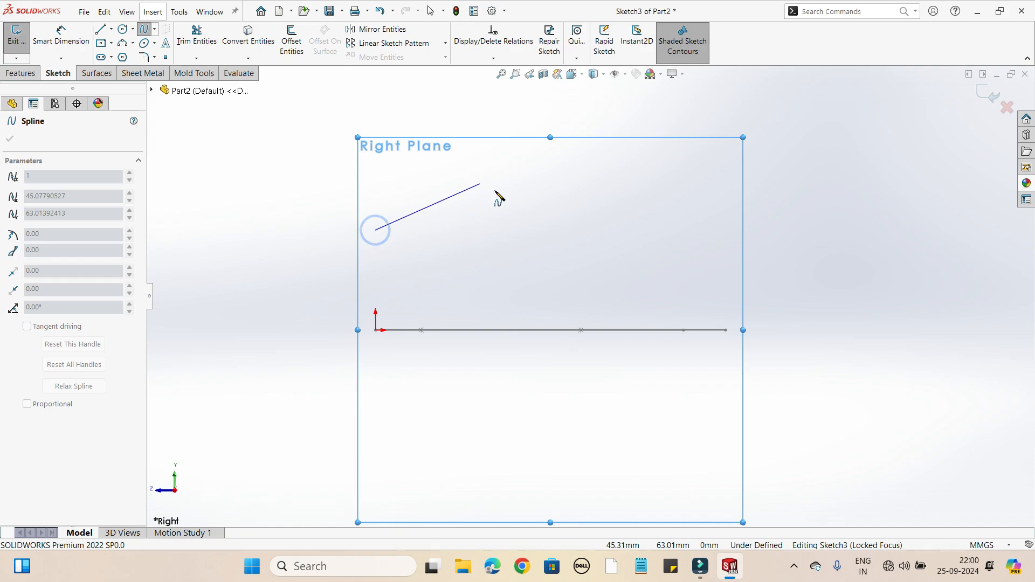
click(516, 194)
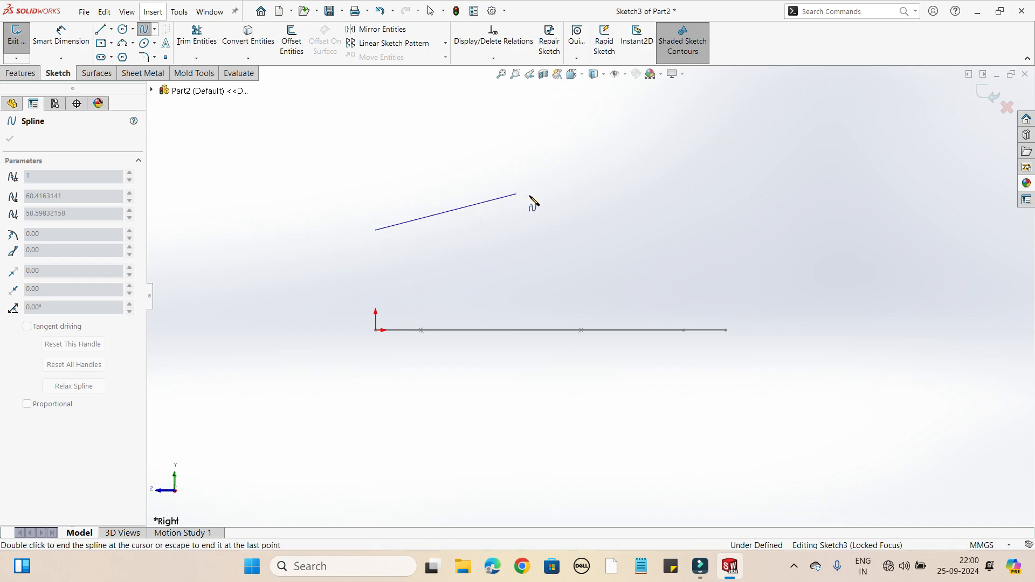
click(671, 229)
double_click(750, 179)
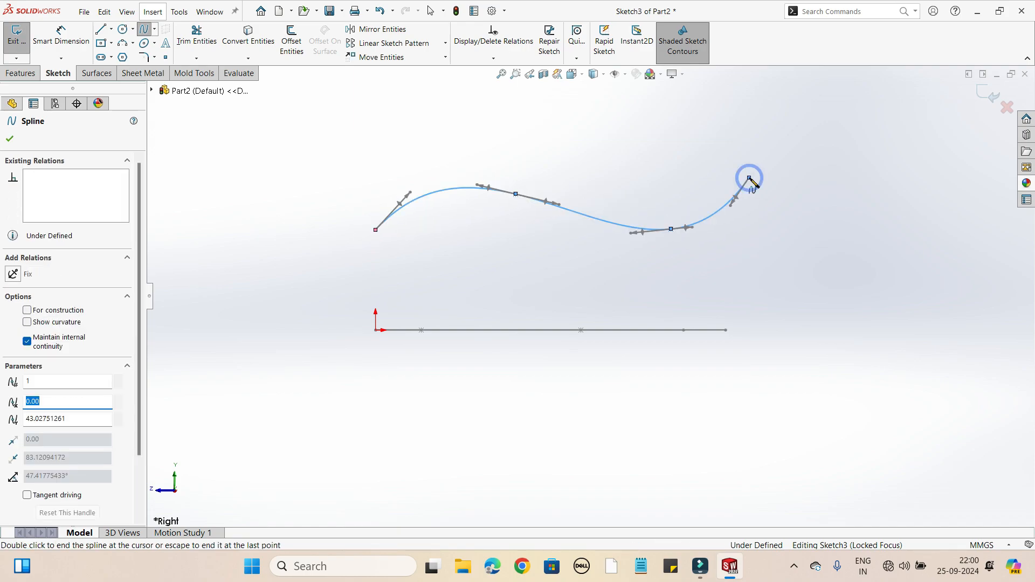
right_click(753, 180)
click(769, 187)
click(783, 224)
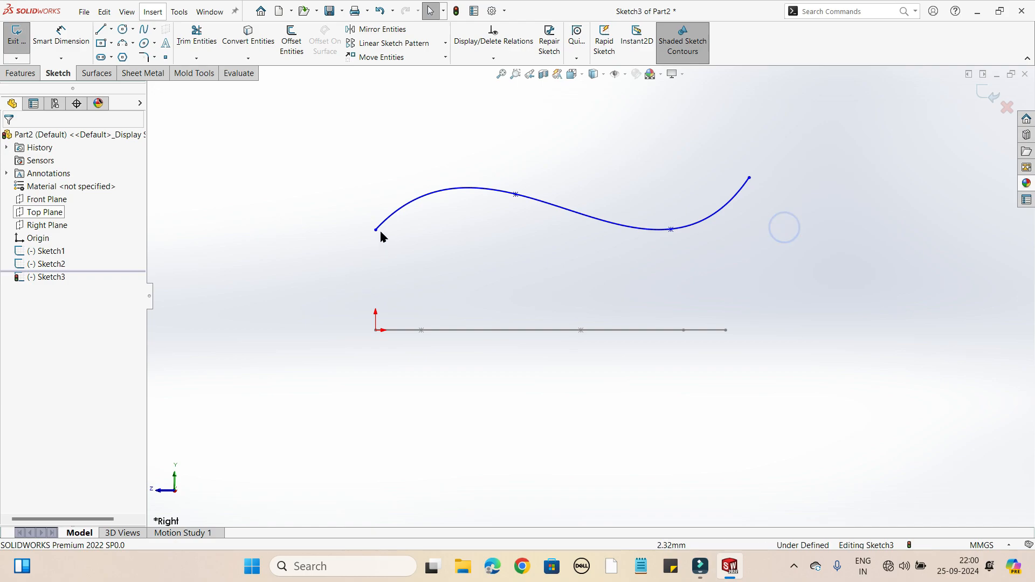
Add a vertical relation between the wavy spline's starting endpoint and the origin, and exit the sketch
click(376, 230)
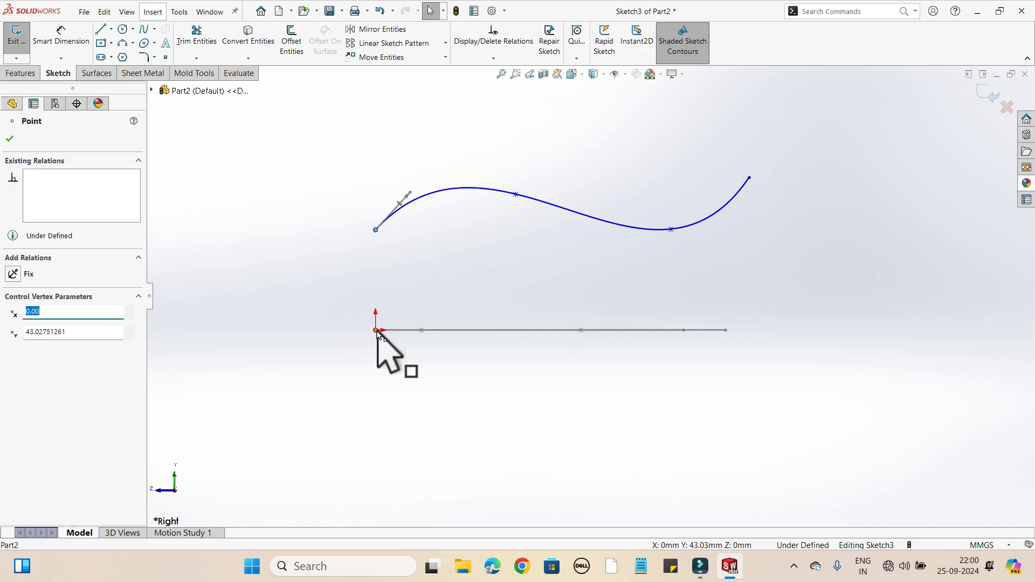
ctrl+click(376, 330)
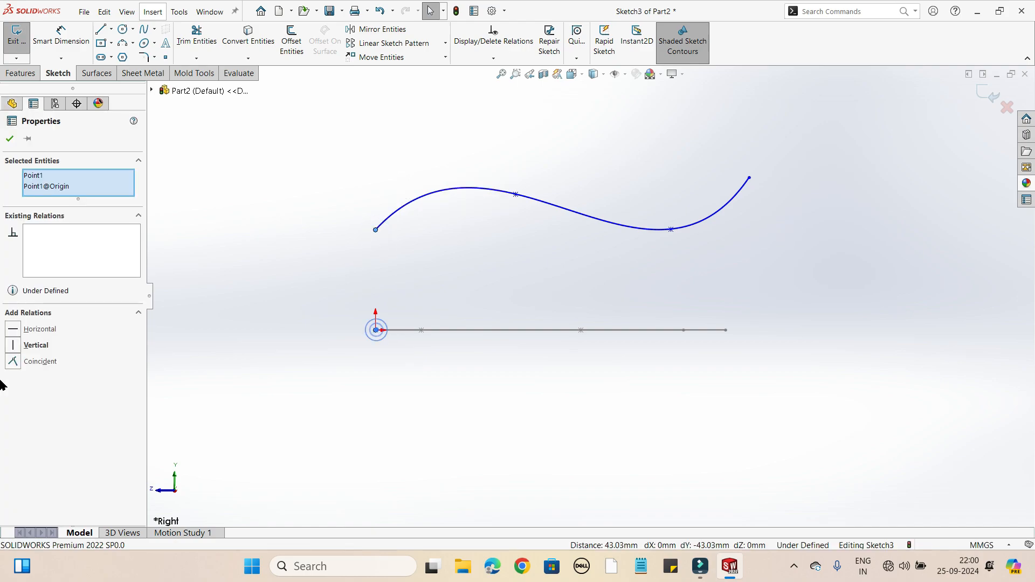
click(14, 345)
click(215, 355)
mouse_move(412, 363)
middle_down()
mouse_move(421, 321)
mouse_move(286, 321)
mouse_move(356, 353)
middle_up()
click(994, 94)
Create a reference plane perpendicular to the straight line and coincident with its endpoint at the origin
mouse_move(887, 195)
middle_down()
mouse_move(735, 321)
mouse_move(664, 421)
mouse_move(644, 331)
mouse_move(649, 363)
mouse_move(661, 251)
mouse_move(678, 300)
mouse_move(639, 312)
middle_up()
scroll(677, 296, down, 2)
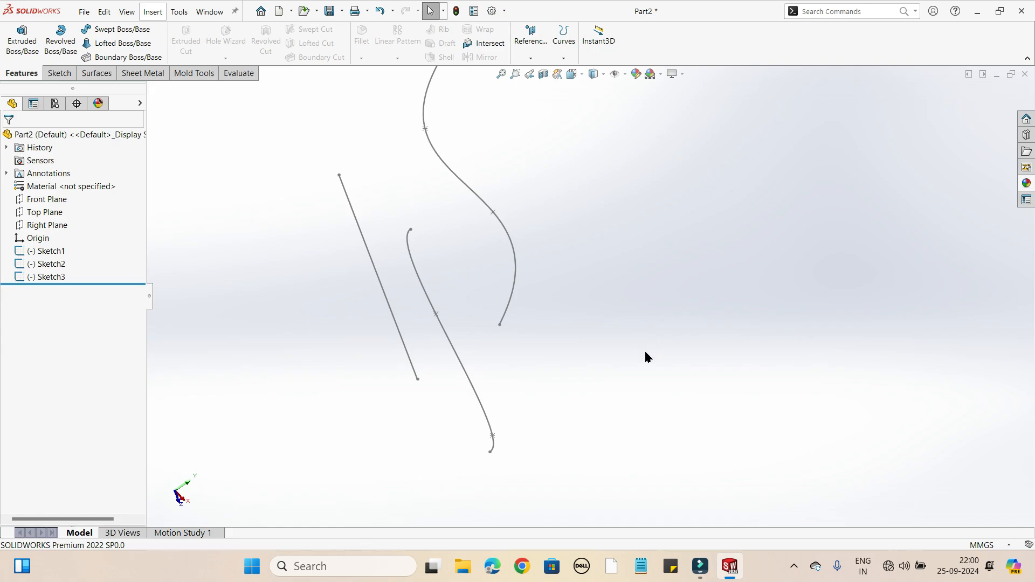
mouse_move(526, 464)
middle_down()
mouse_move(499, 472)
mouse_move(582, 436)
mouse_move(634, 335)
mouse_move(613, 328)
mouse_move(575, 352)
middle_up()
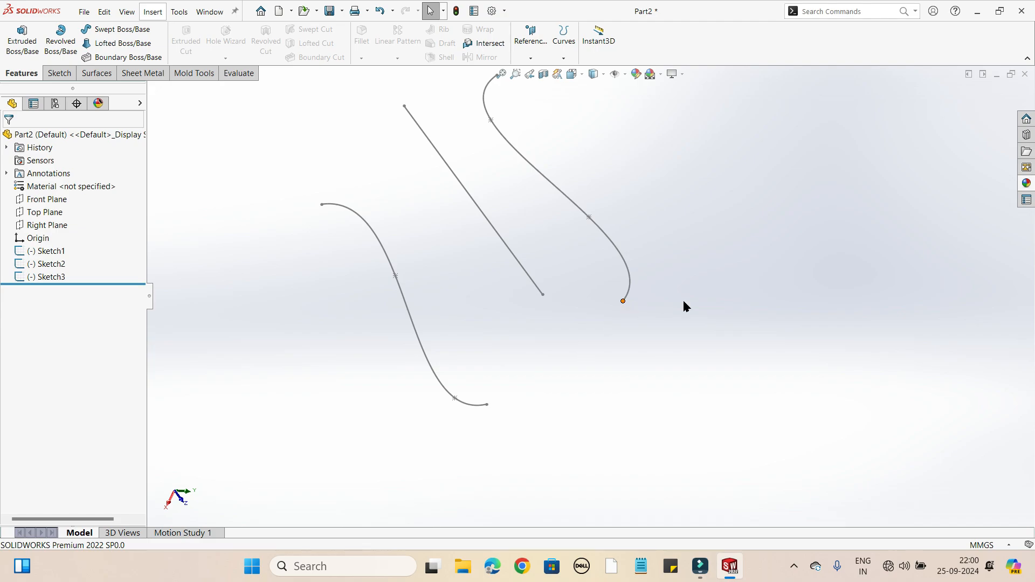
middle_drag(727, 307, 744, 332)
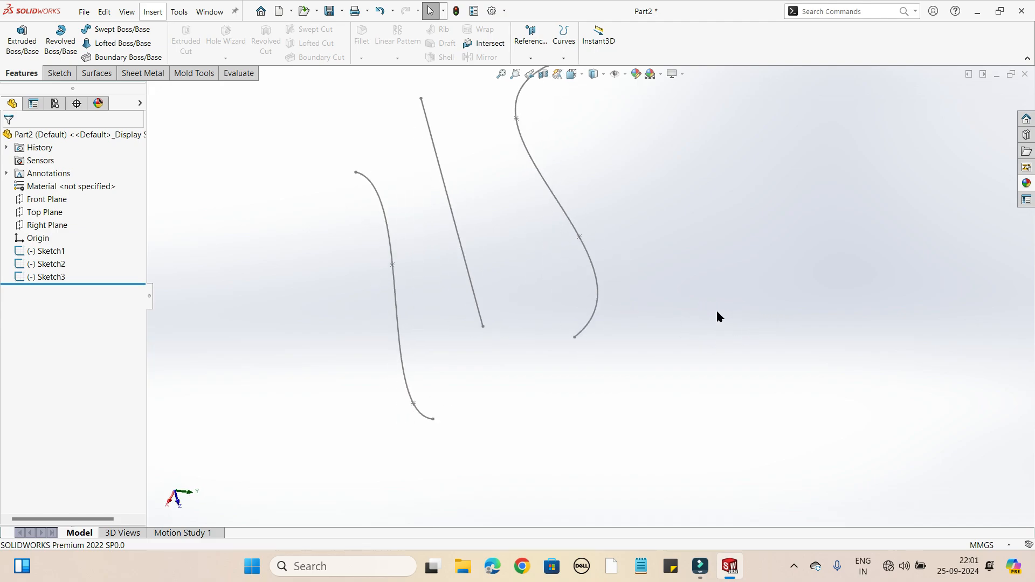
click(518, 53)
click(537, 72)
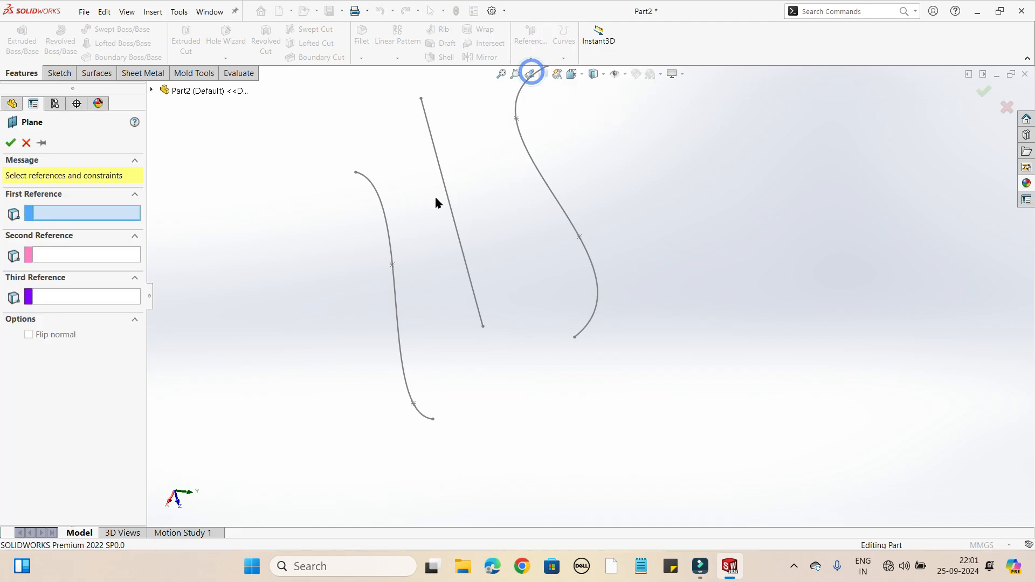
click(444, 217)
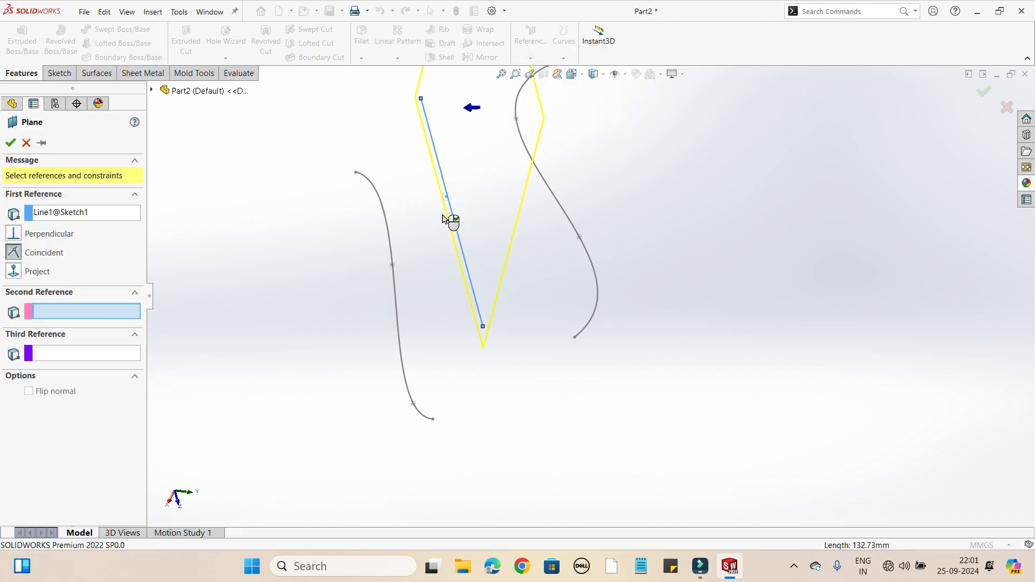
click(484, 327)
mouse_move(559, 367)
middle_down()
mouse_move(541, 284)
mouse_move(531, 322)
middle_up()
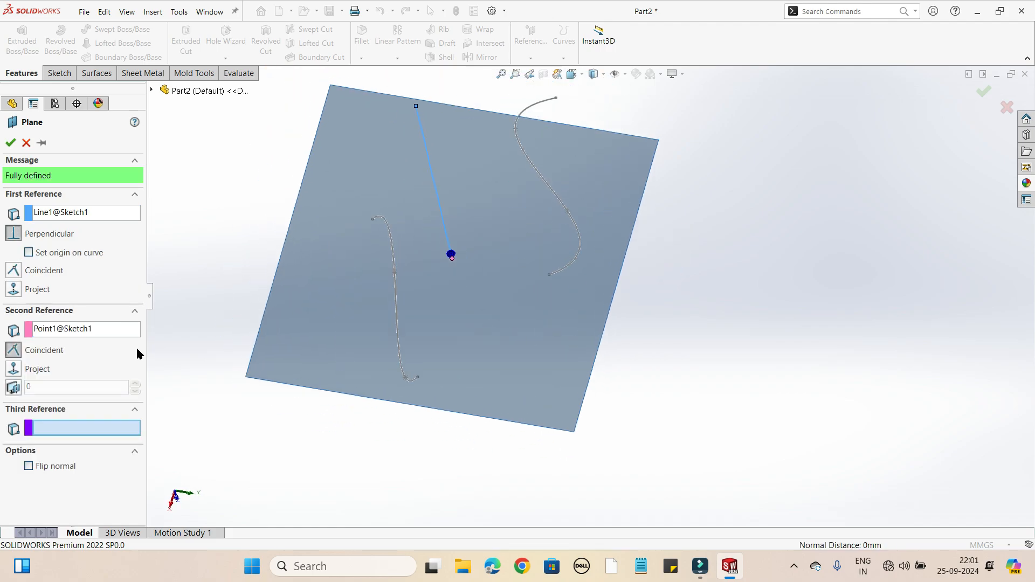
click(10, 142)
Start a new sketch on the reference plane at the end of the straight line
middle_drag(307, 279, 405, 134)
scroll(517, 258, up, 3)
middle_drag(516, 258, 585, 200)
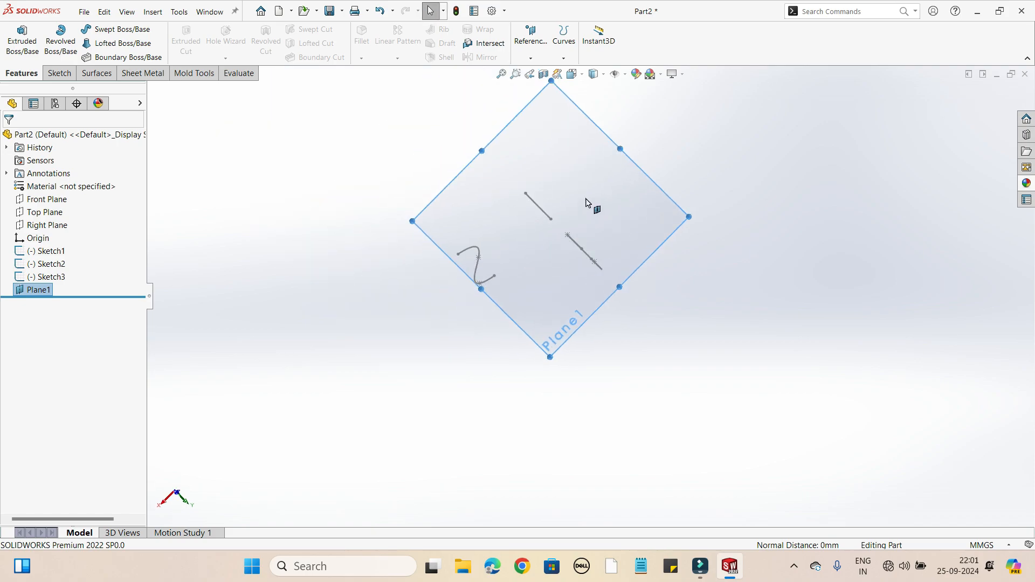
scroll(585, 201, down, 2)
mouse_move(556, 235)
middle_down()
mouse_move(536, 252)
mouse_move(499, 254)
middle_up()
scroll(529, 252, down, 1)
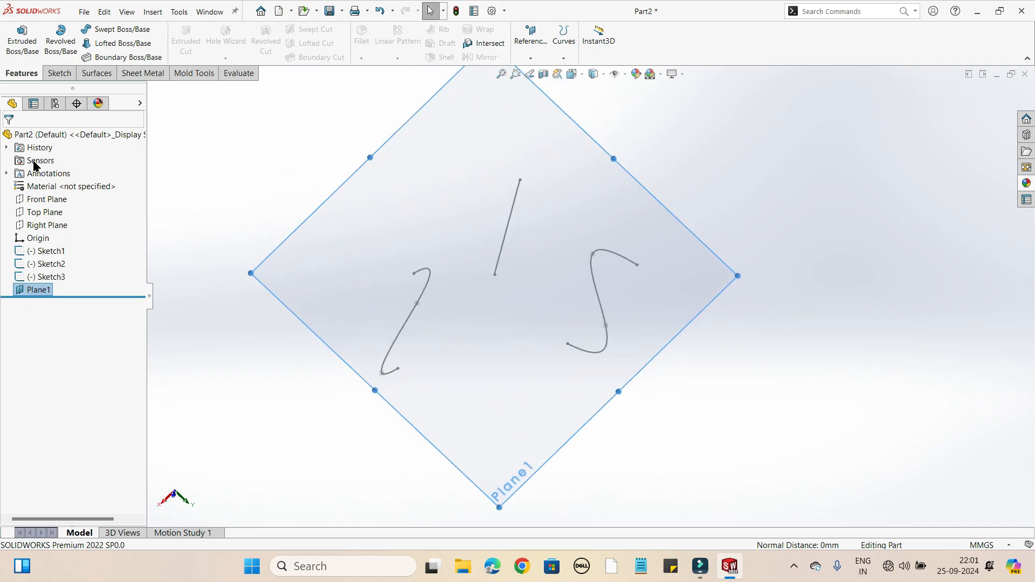
right_click(469, 141)
click(487, 118)
scroll(604, 310, down, 2)
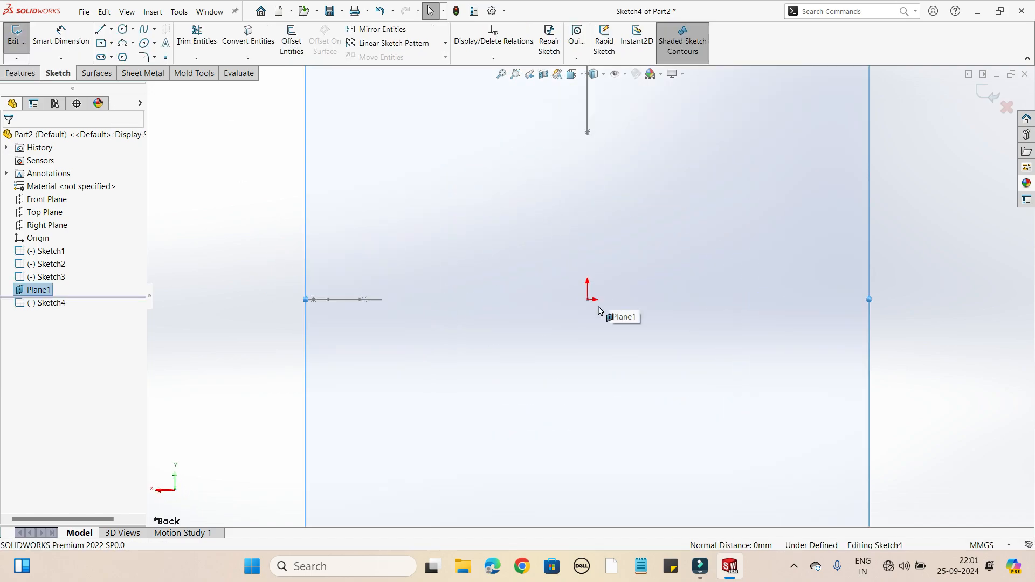
Draw a center rectangle about 70 mm high on the plane, centered about 4 mm beside the origin
middle_drag(604, 310, 559, 365)
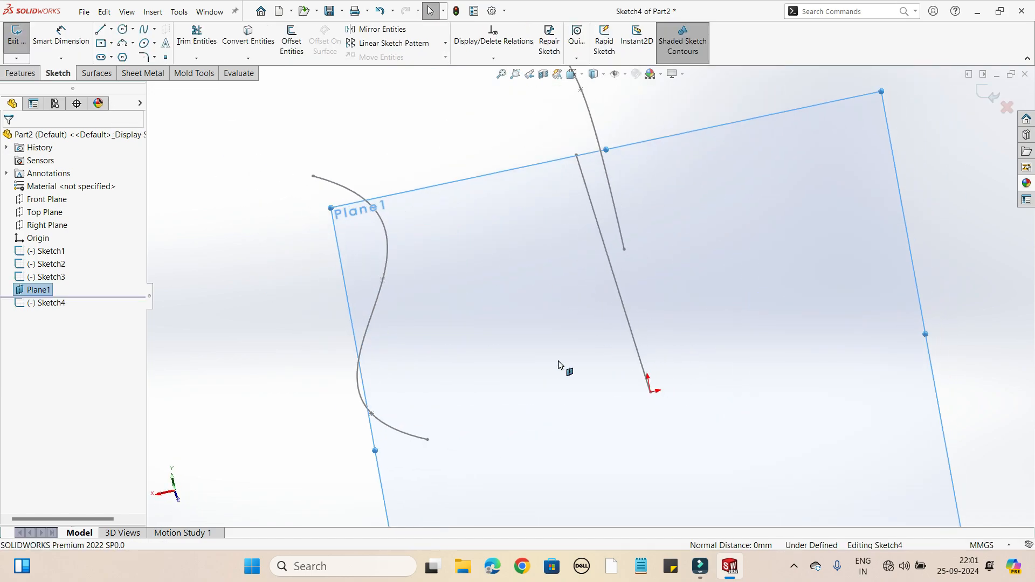
click(101, 47)
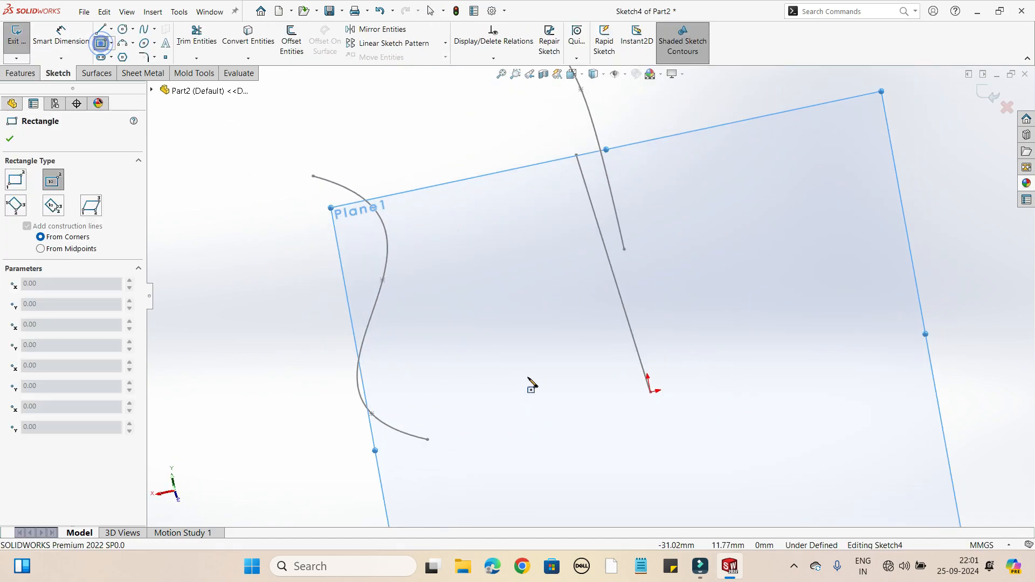
click(635, 394)
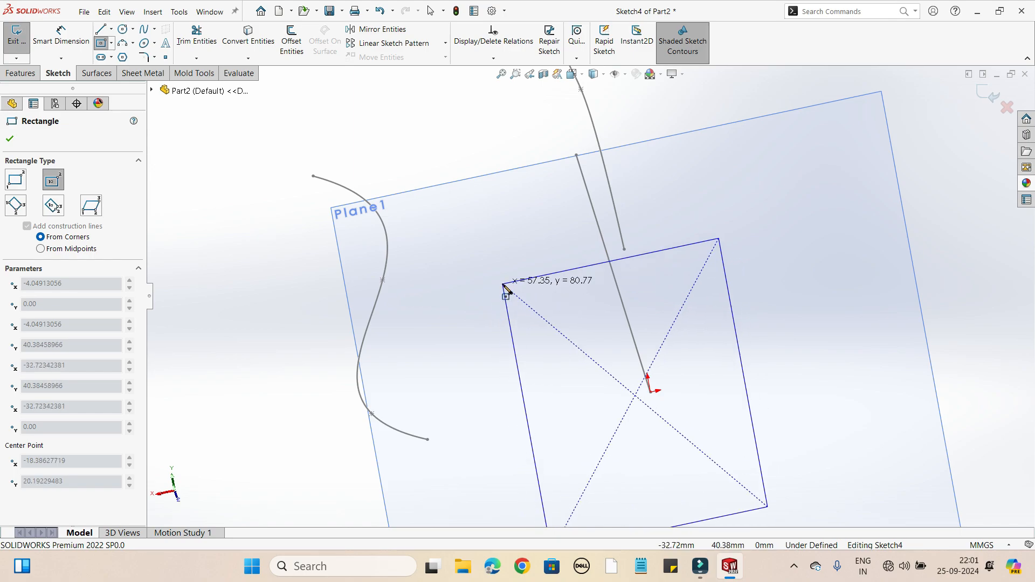
click(481, 311)
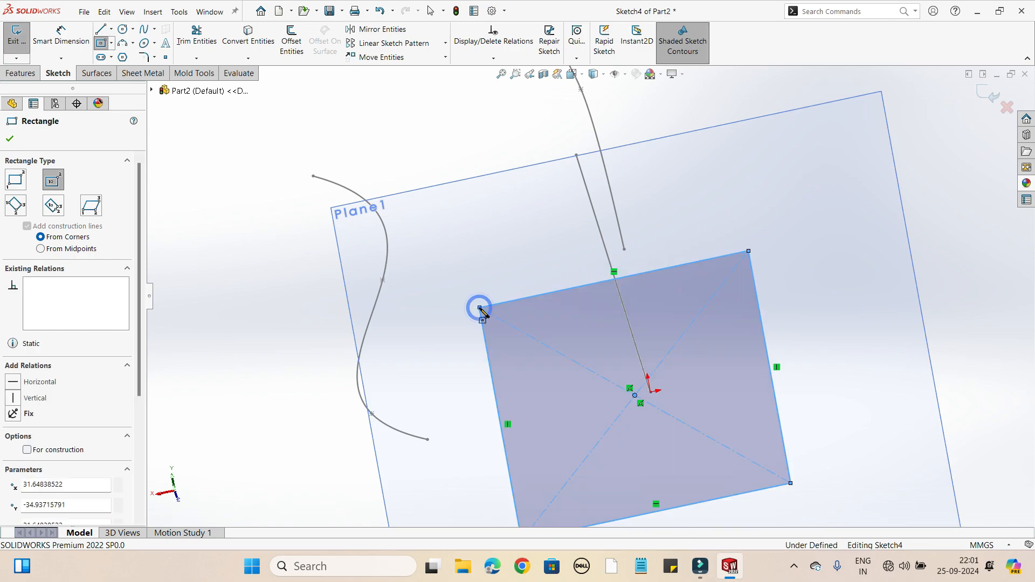
right_click(481, 309)
click(509, 314)
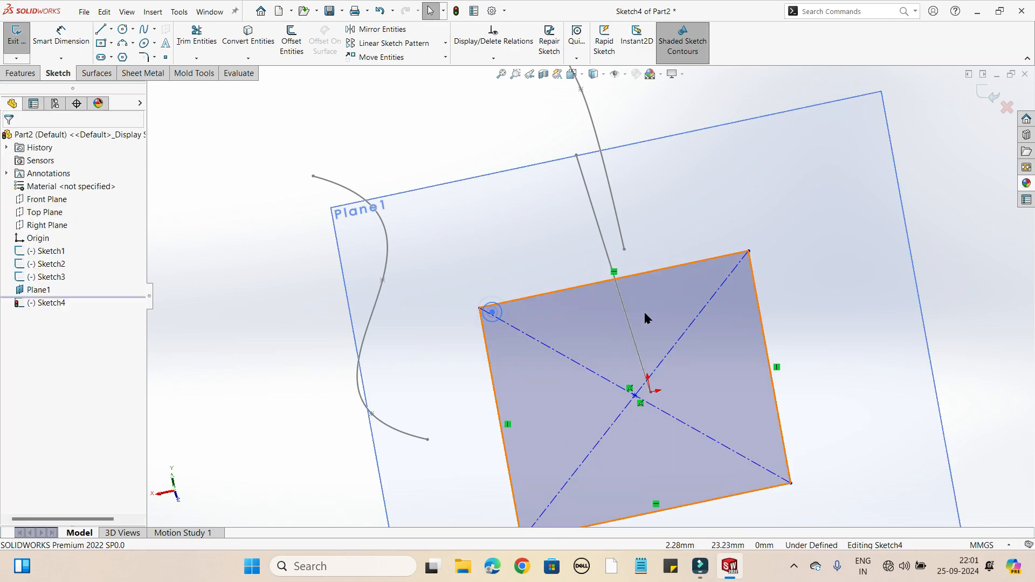
Add a coincident relation between the first guide spline's endpoint and the rectangle's nearest vertical edge
middle_drag(645, 317, 797, 326)
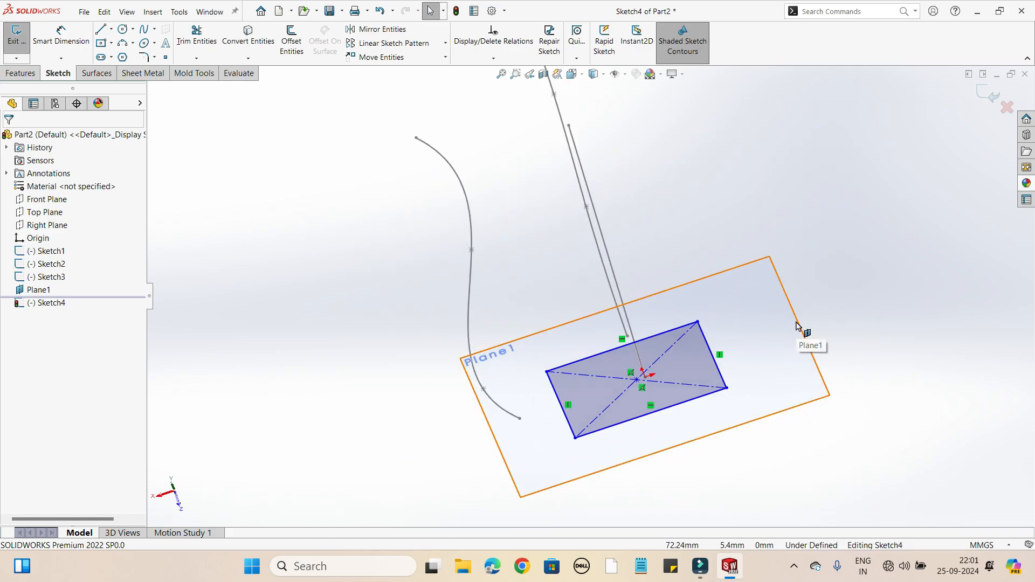
scroll(786, 318, down, 2)
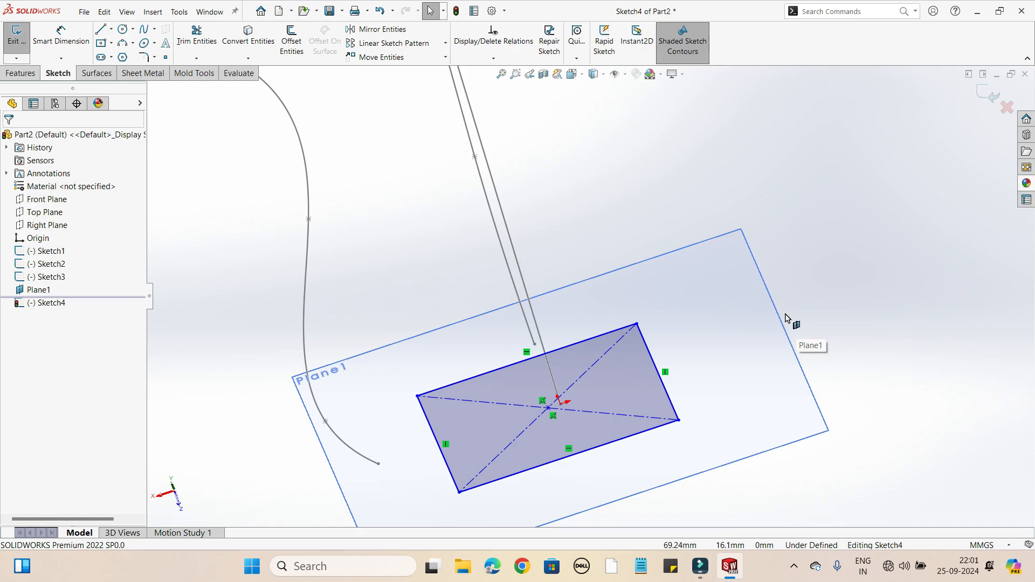
mouse_move(735, 331)
middle_down()
mouse_move(751, 393)
mouse_move(686, 457)
mouse_move(810, 367)
mouse_move(774, 354)
middle_up()
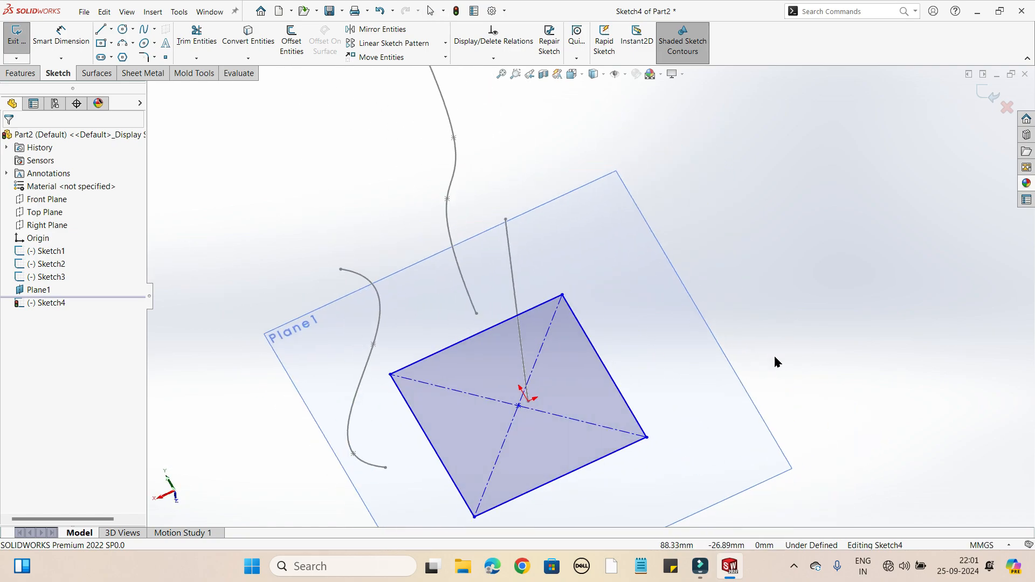
scroll(451, 421, down, 3)
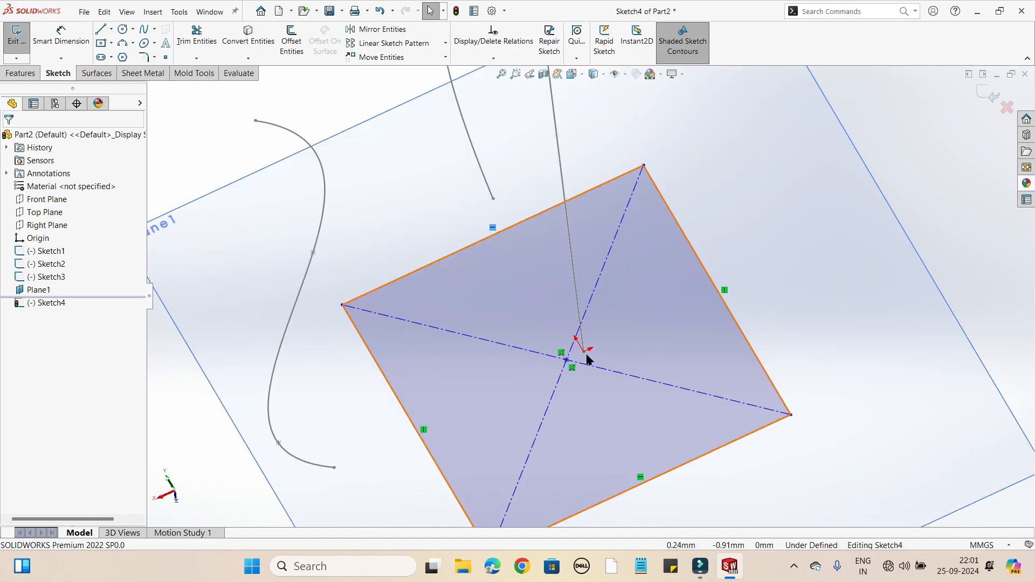
middle_drag(596, 374, 639, 338)
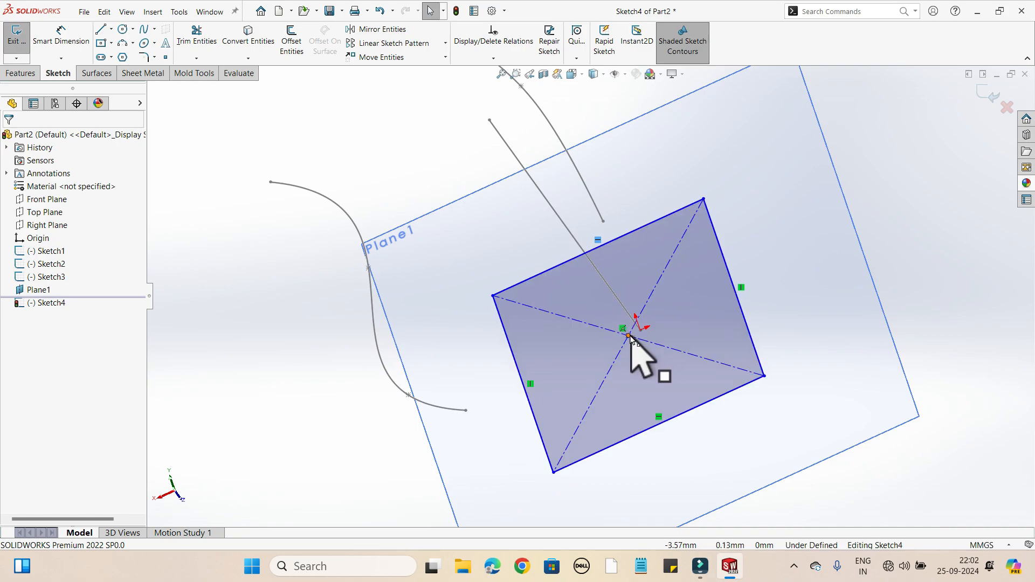
middle_drag(685, 380, 723, 384)
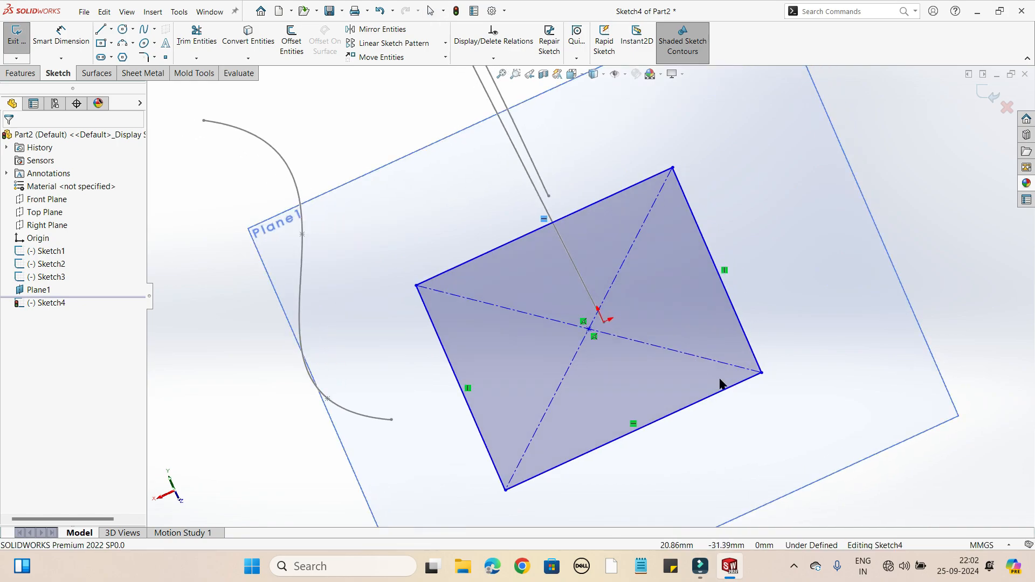
click(433, 451)
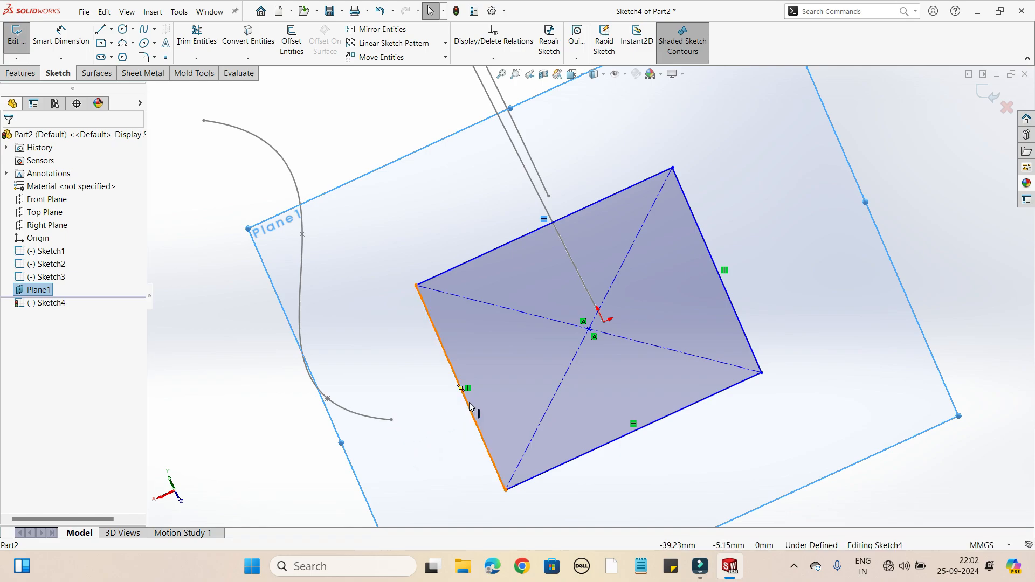
click(392, 421)
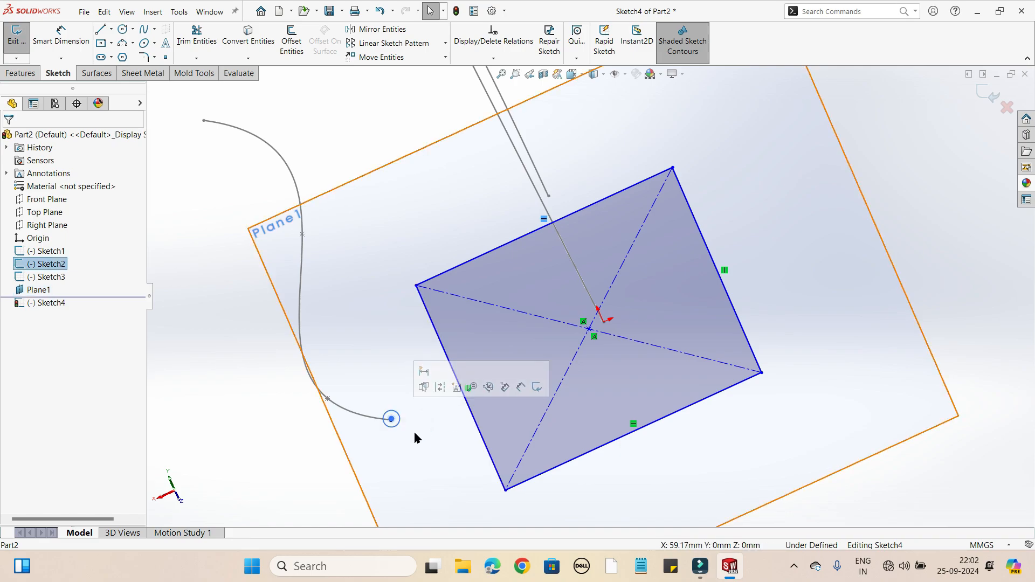
ctrl+click(470, 416)
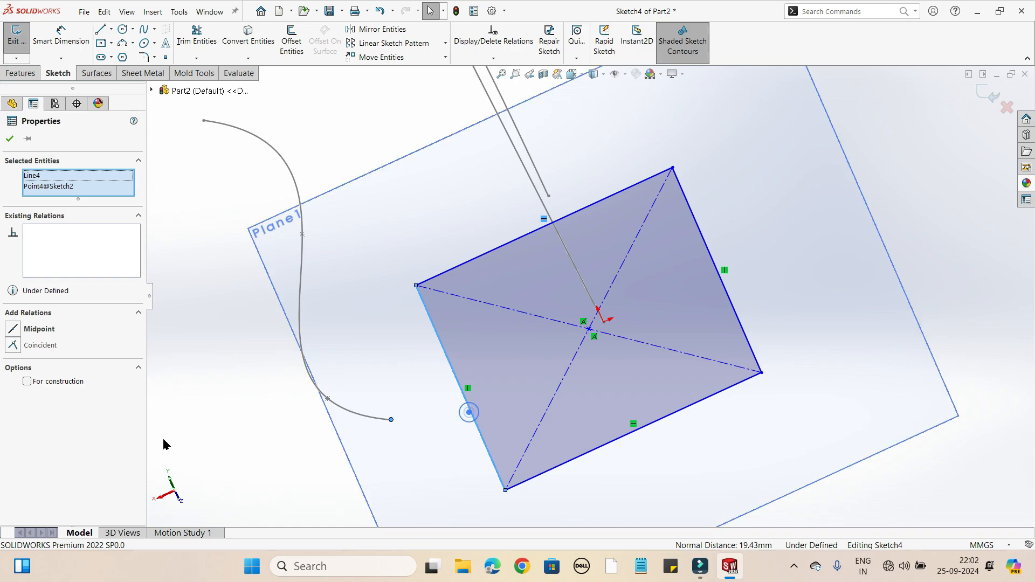
click(13, 345)
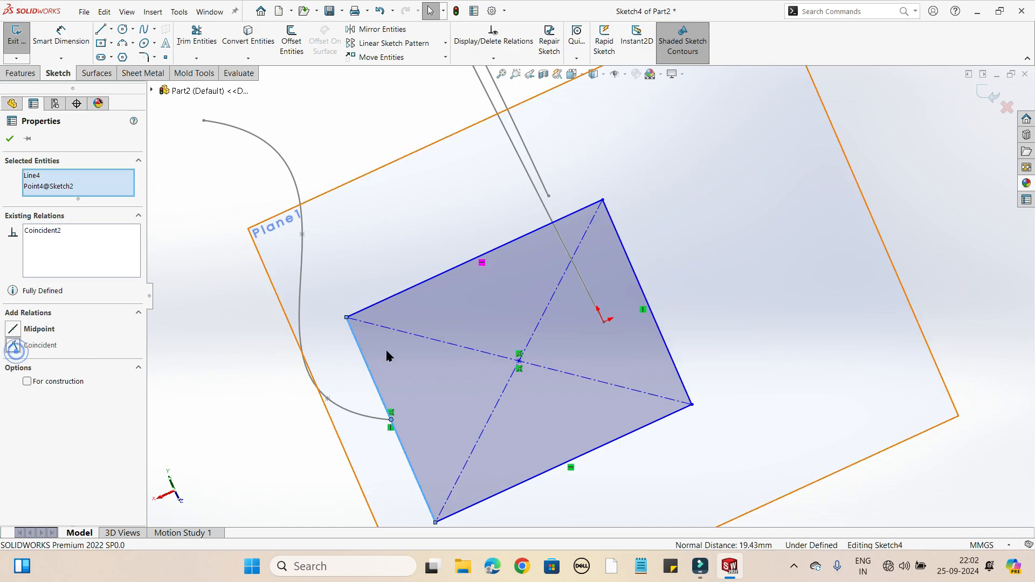
Add a coincident relation between the wavy spline's starting endpoint above the origin and the rectangle's nearest horizontal edge
middle_drag(389, 353, 583, 335)
click(681, 346)
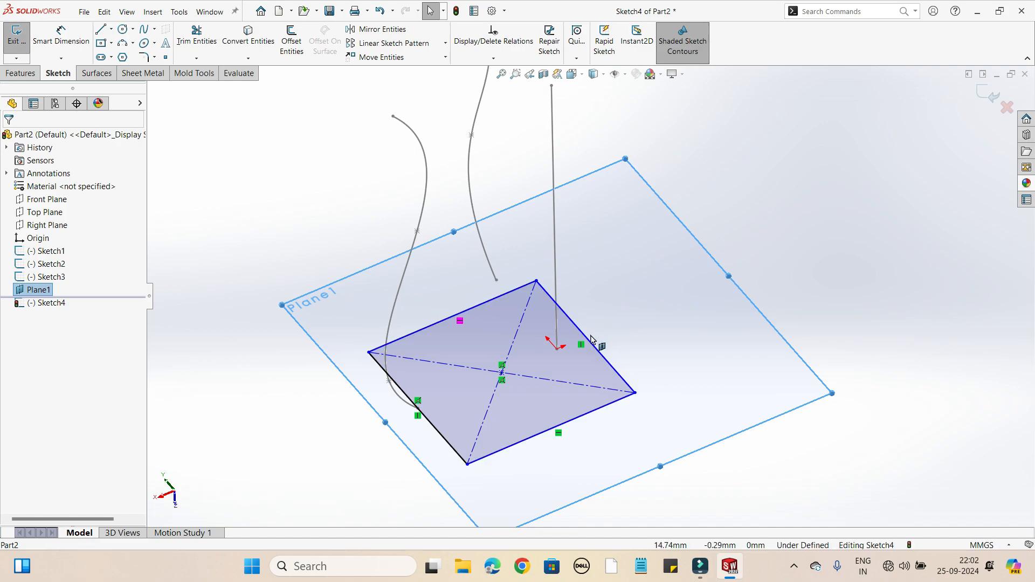
click(496, 281)
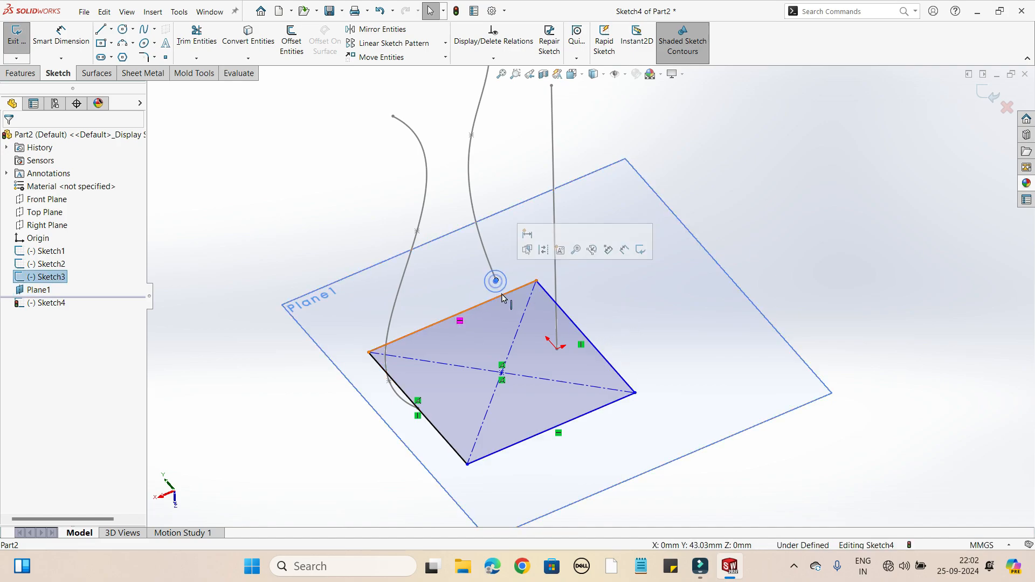
ctrl+click(503, 295)
click(13, 345)
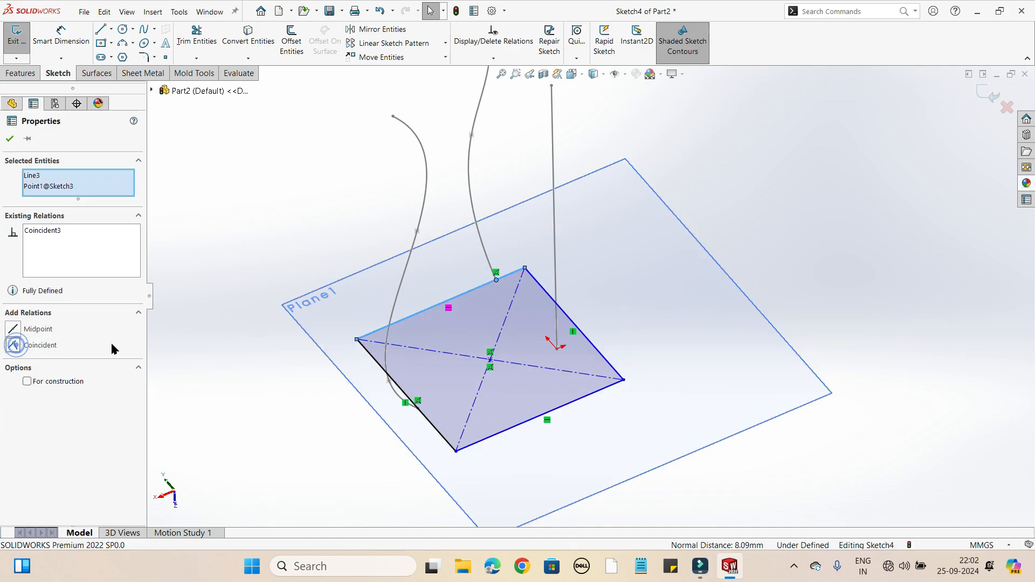
Widen the rectangle by moving its free vertical edge outward, away from the first guide spline
click(584, 333)
drag(618, 316, 679, 281)
mouse_move(679, 281)
middle_down()
mouse_move(642, 324)
mouse_move(672, 340)
middle_up()
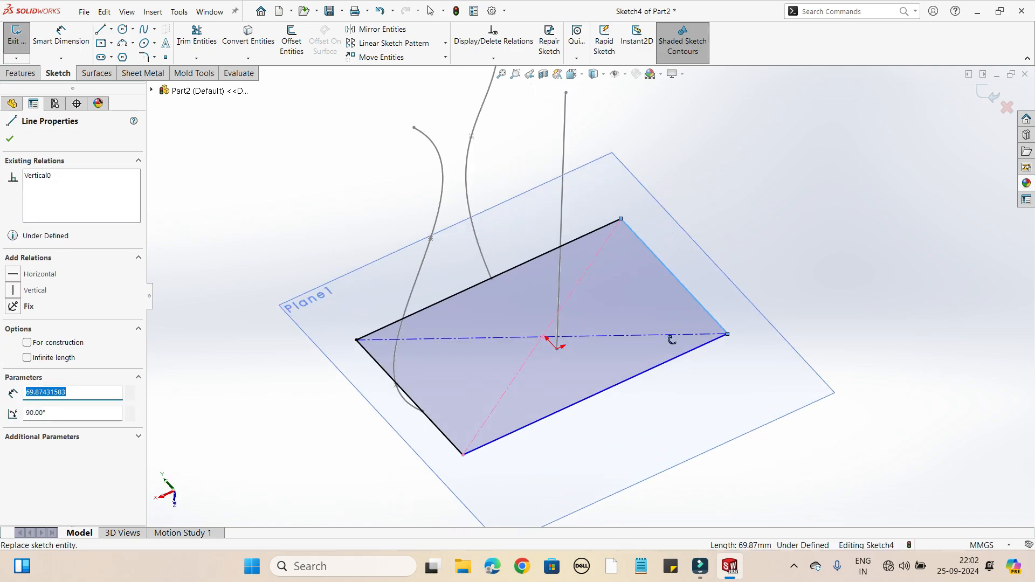
scroll(548, 340, down, 3)
mouse_move(643, 399)
middle_down()
mouse_move(635, 406)
mouse_move(633, 396)
middle_up()
scroll(633, 396, up, 1)
scroll(615, 332, up, 2)
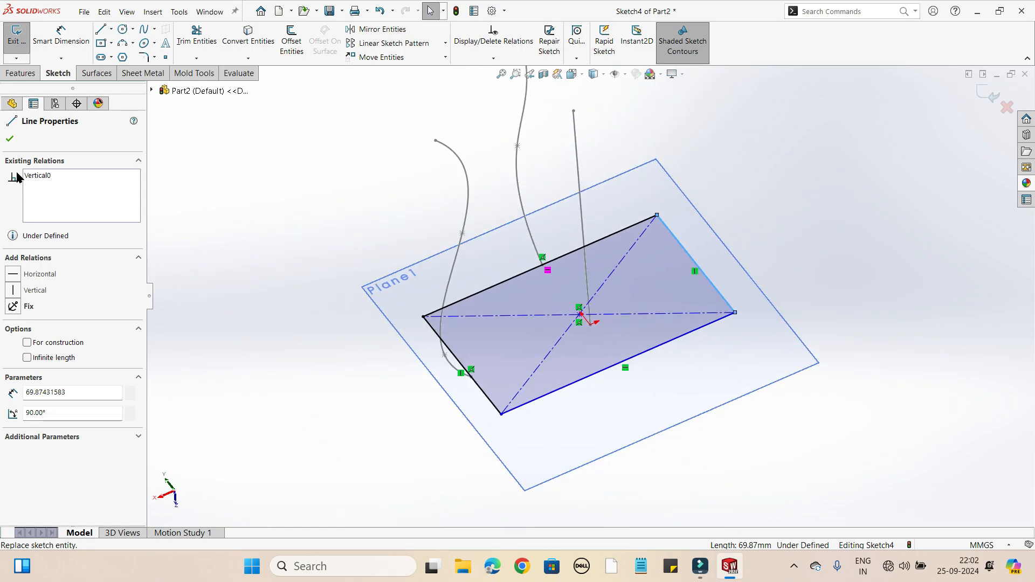
key(Escape)
Dimension the distance between the origin and the rectangle's center point, accepting the proposed value
click(61, 33)
scroll(600, 340, down, 4)
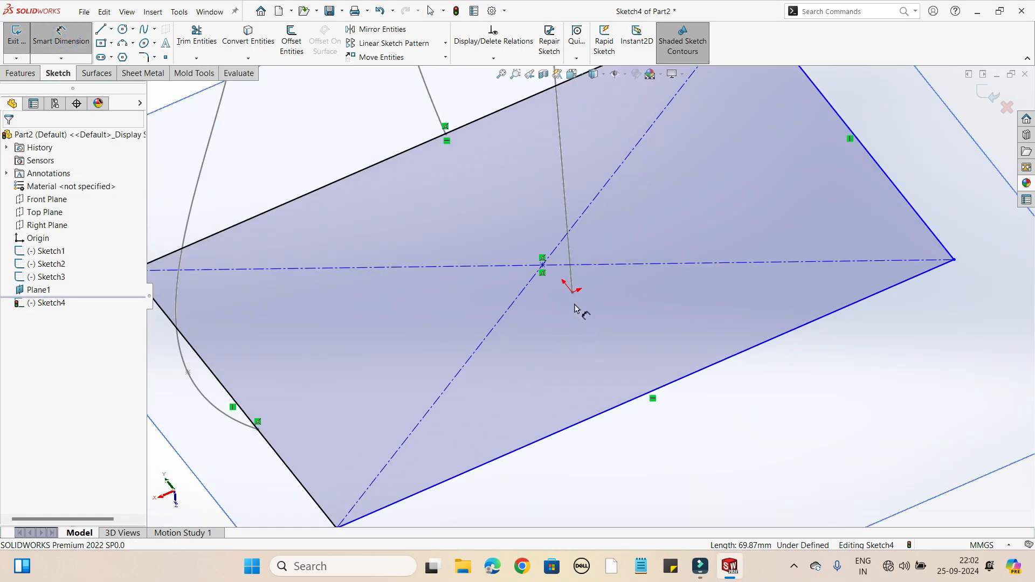
click(572, 292)
click(542, 264)
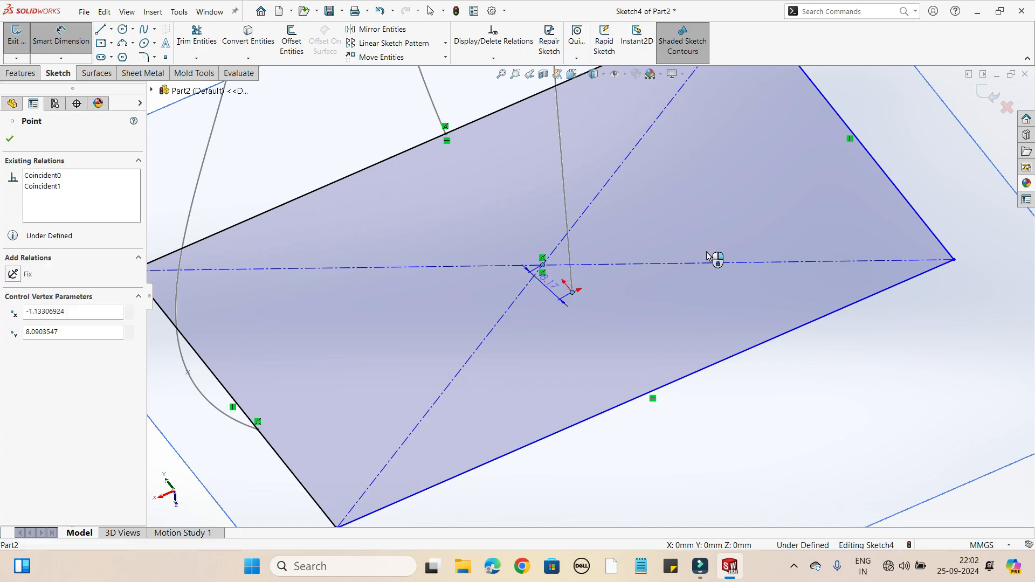
click(737, 227)
scroll(719, 282, up, 2)
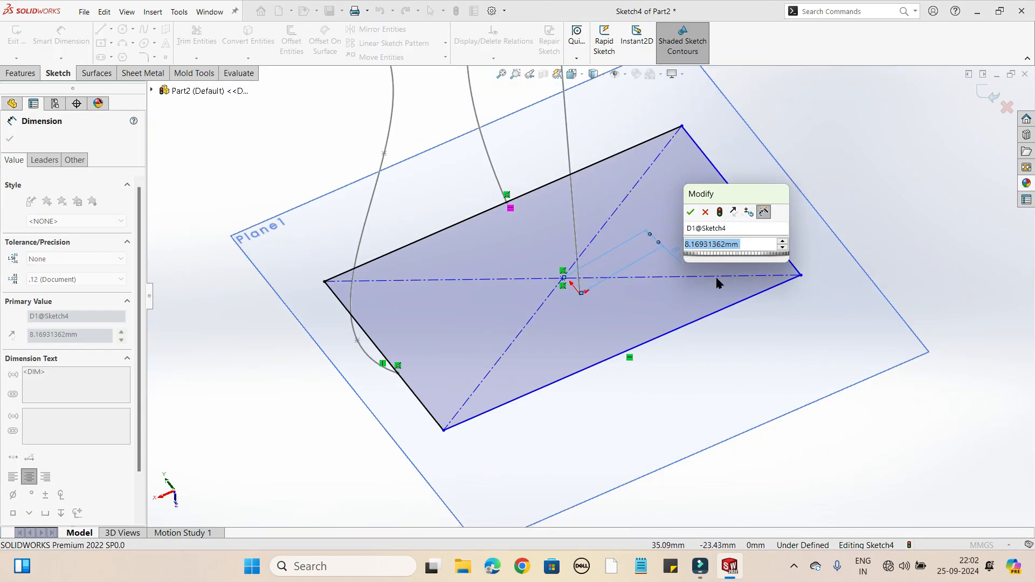
click(692, 214)
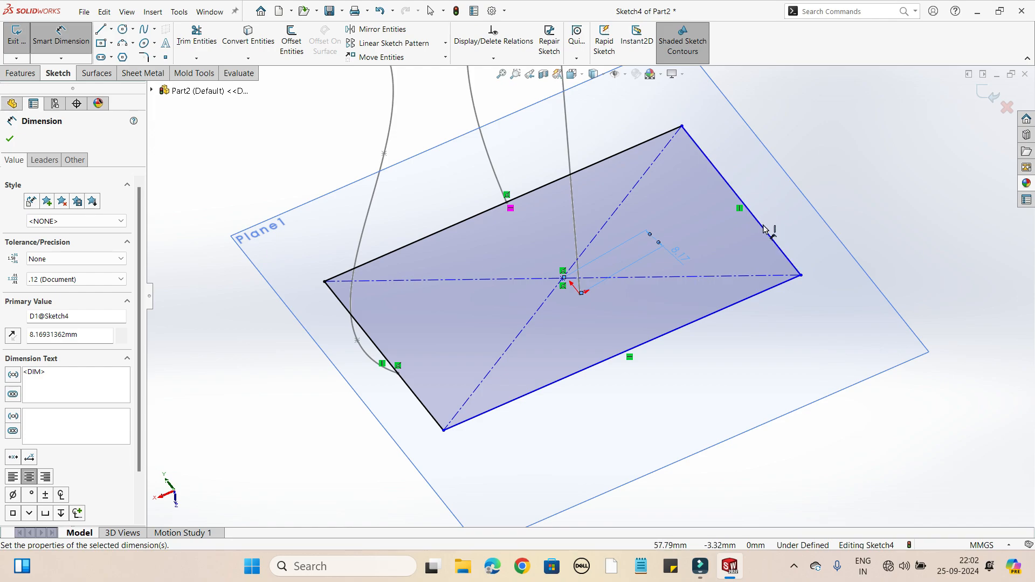
key(Escape)
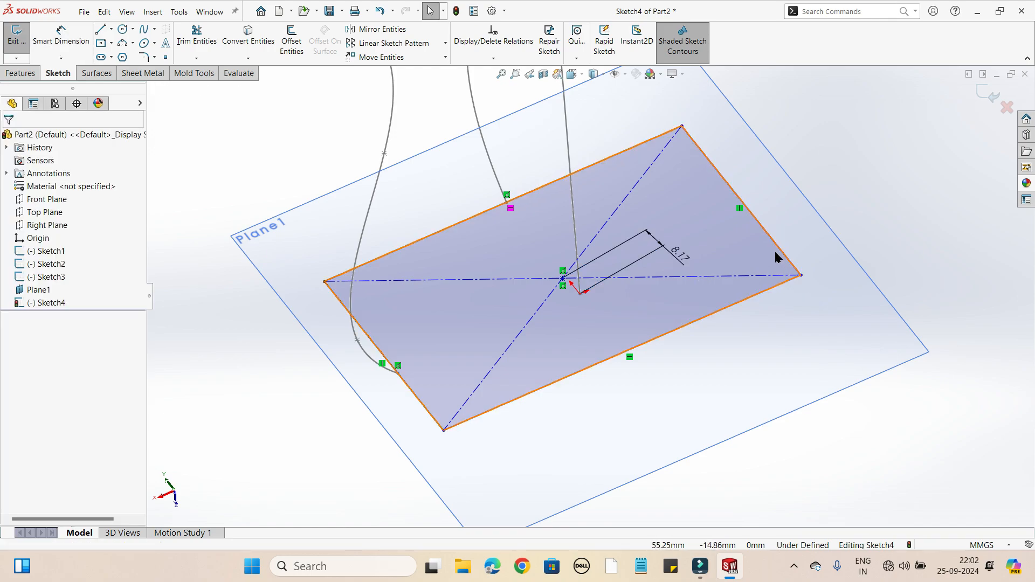
Add a vertical relation between the origin and the rectangle's center point
mouse_move(780, 254)
mouse_down()
mouse_move(827, 246)
mouse_move(793, 241)
mouse_up()
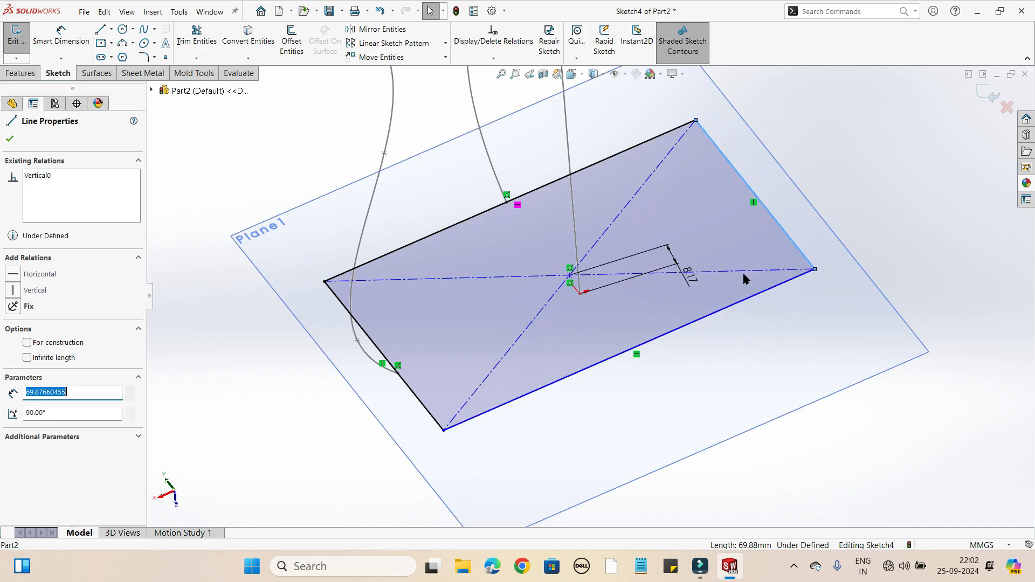
key(ctrl+z)
scroll(598, 310, down, 3)
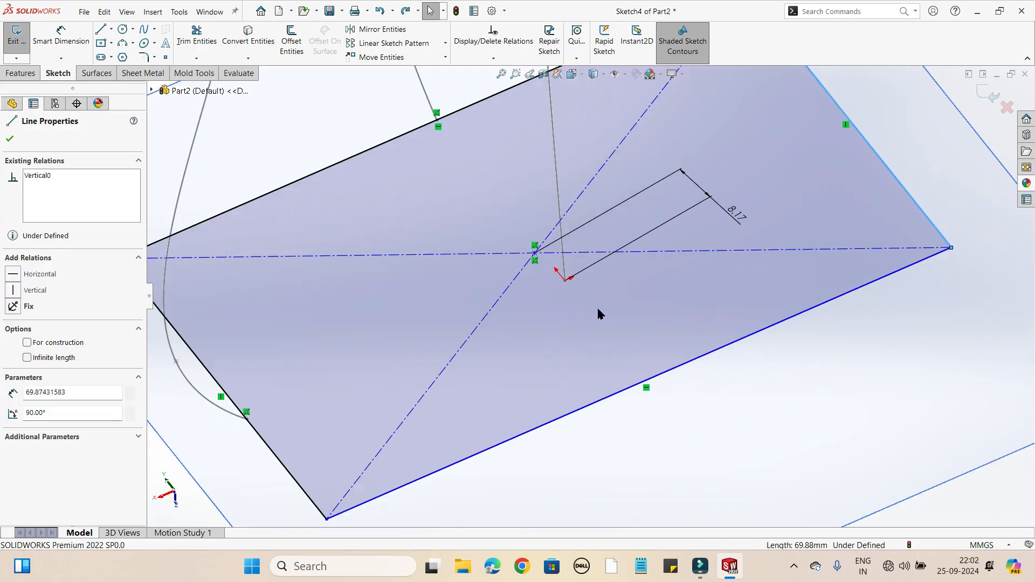
click(565, 282)
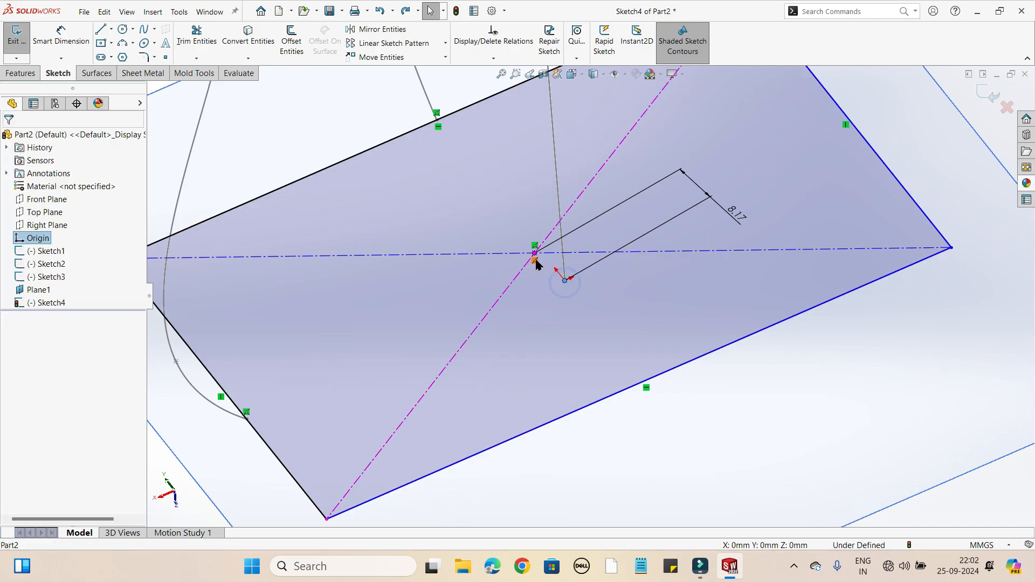
ctrl+click(536, 255)
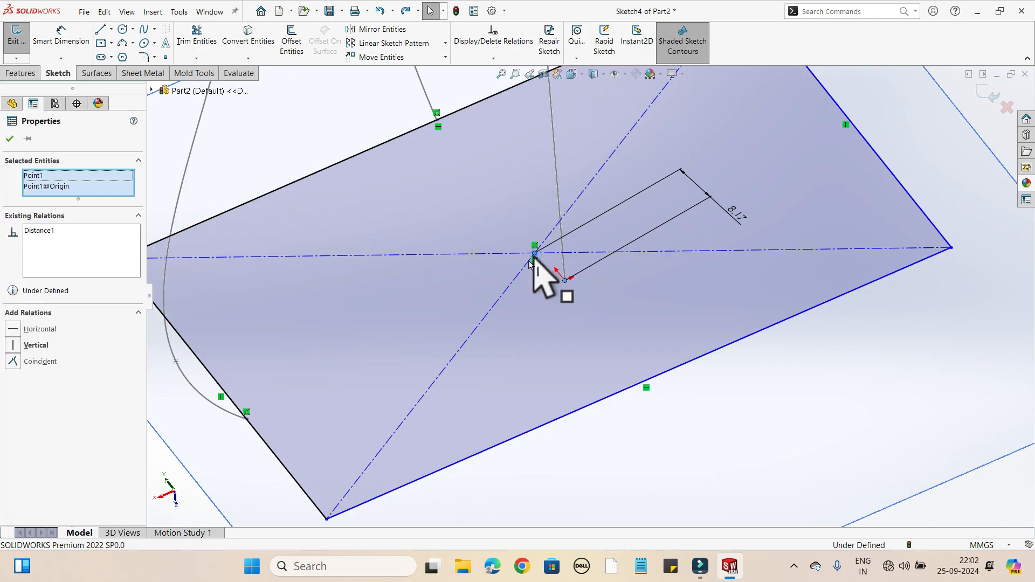
click(15, 345)
scroll(677, 339, up, 5)
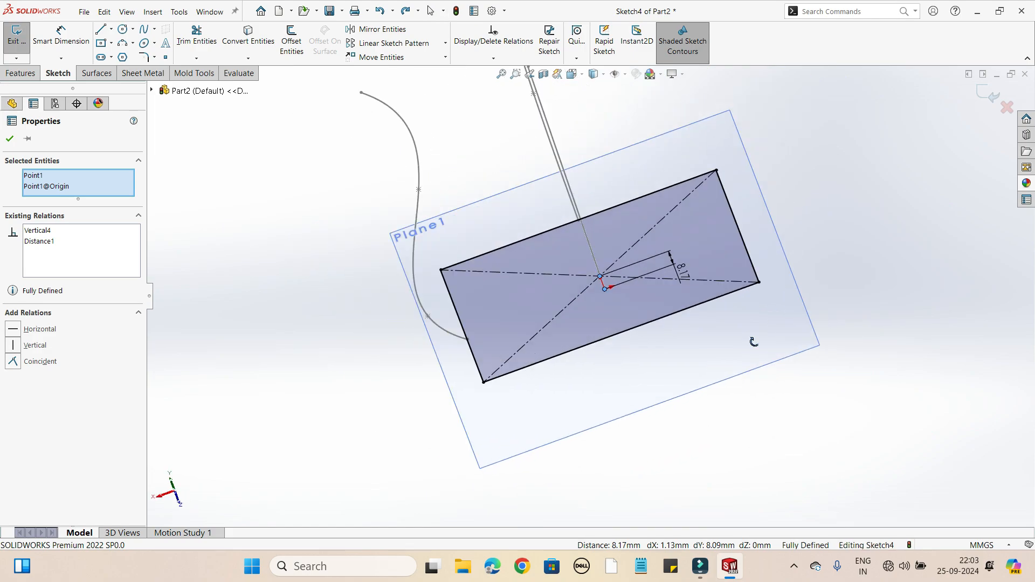
mouse_move(753, 341)
middle_down()
mouse_move(753, 330)
mouse_move(752, 342)
middle_up()
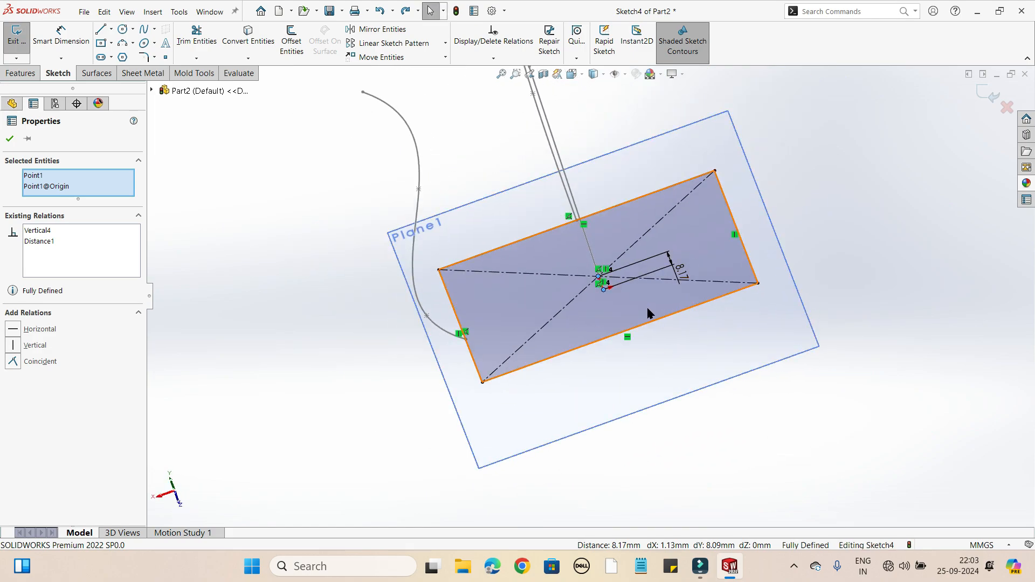
scroll(518, 318, down, 3)
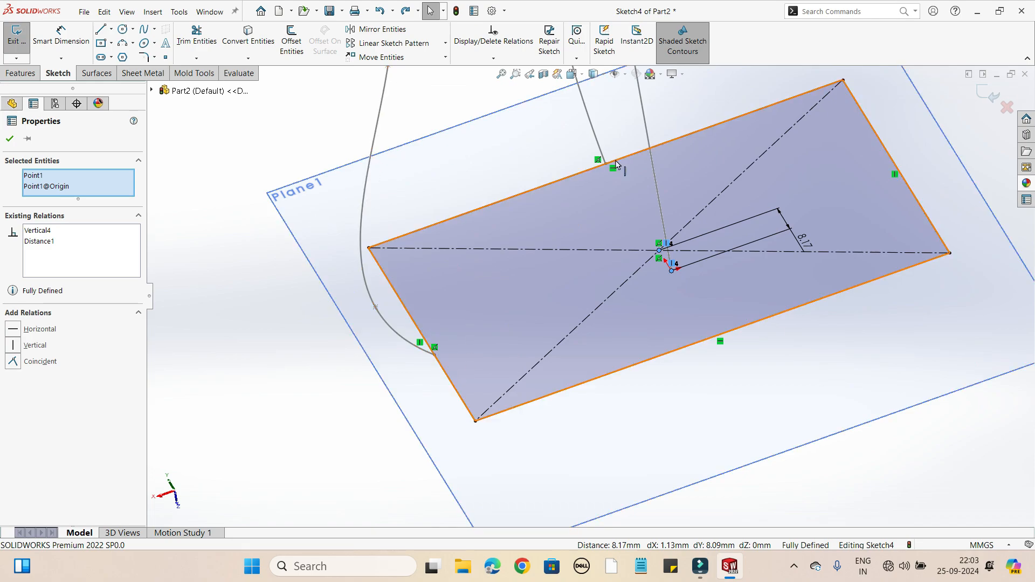
Accept the relation between the origin and the rectangle's center point, and exit the profile sketch
click(9, 139)
scroll(385, 279, up, 3)
mouse_move(385, 279)
middle_down()
mouse_move(452, 200)
mouse_move(437, 228)
mouse_move(504, 346)
middle_up()
middle_drag(496, 149, 742, 273)
click(986, 96)
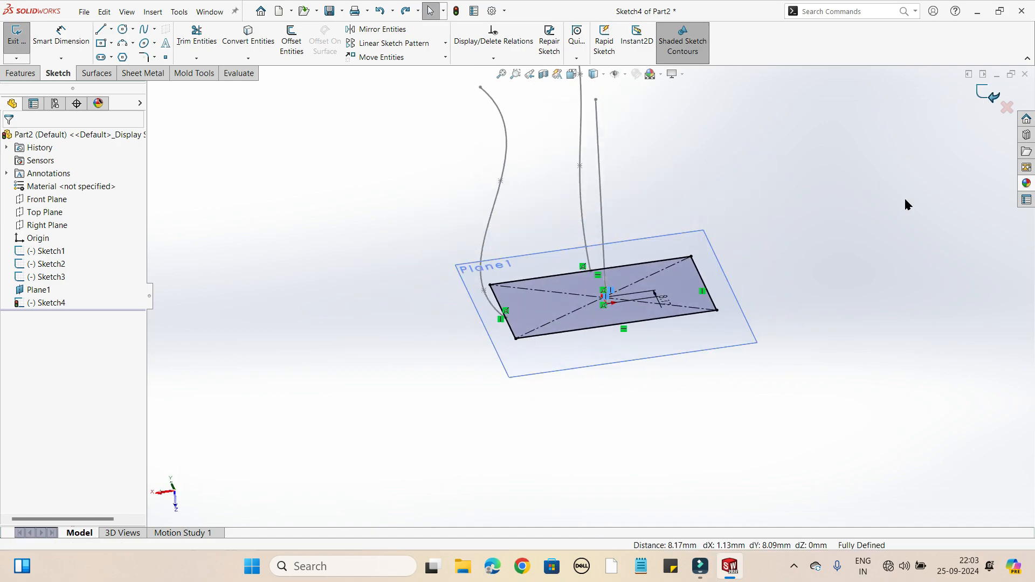
Start a Swept Boss/Base with the rectangle sketch as the profile and the straight line as the path
middle_drag(839, 270, 859, 301)
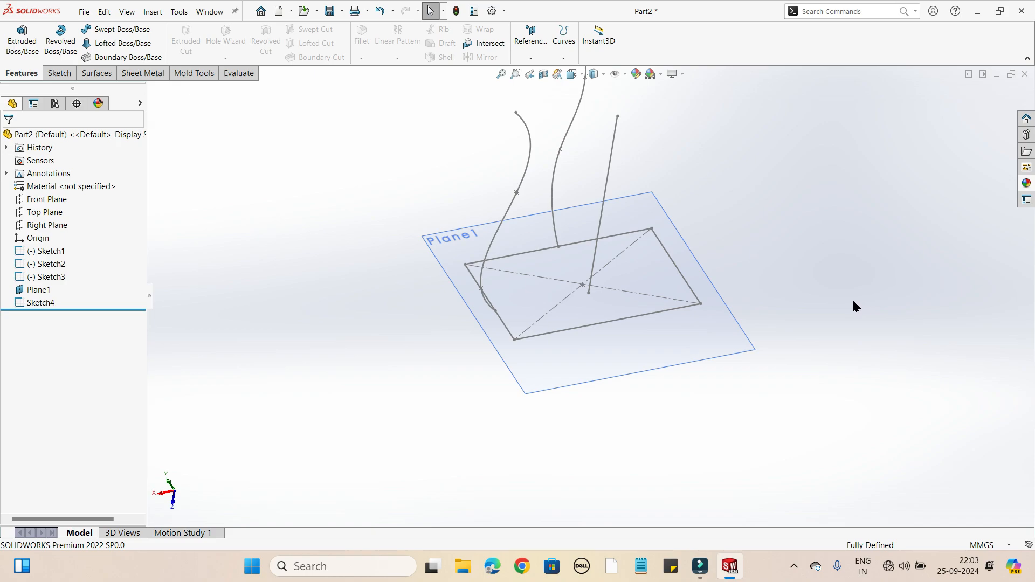
click(110, 29)
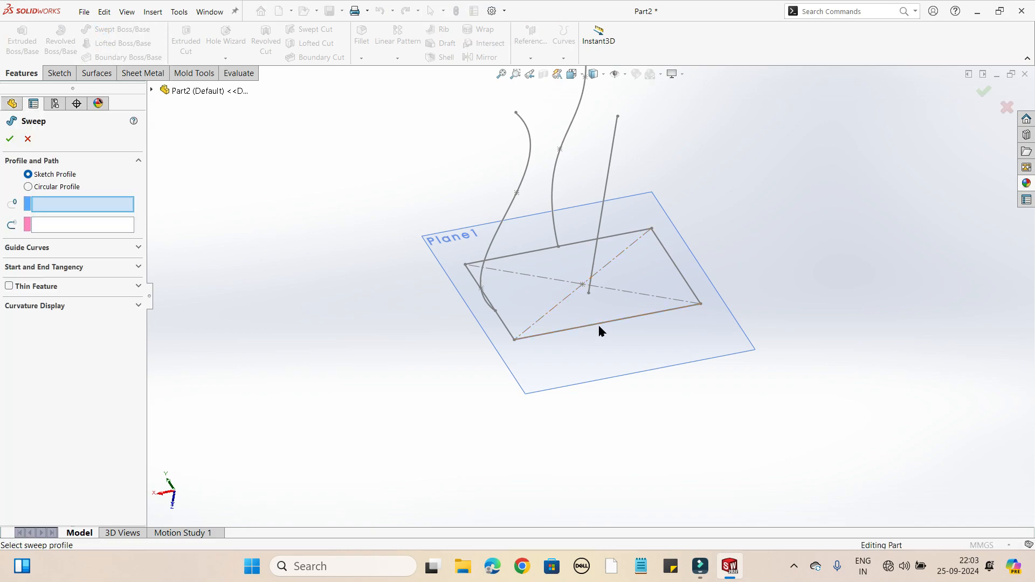
click(52, 210)
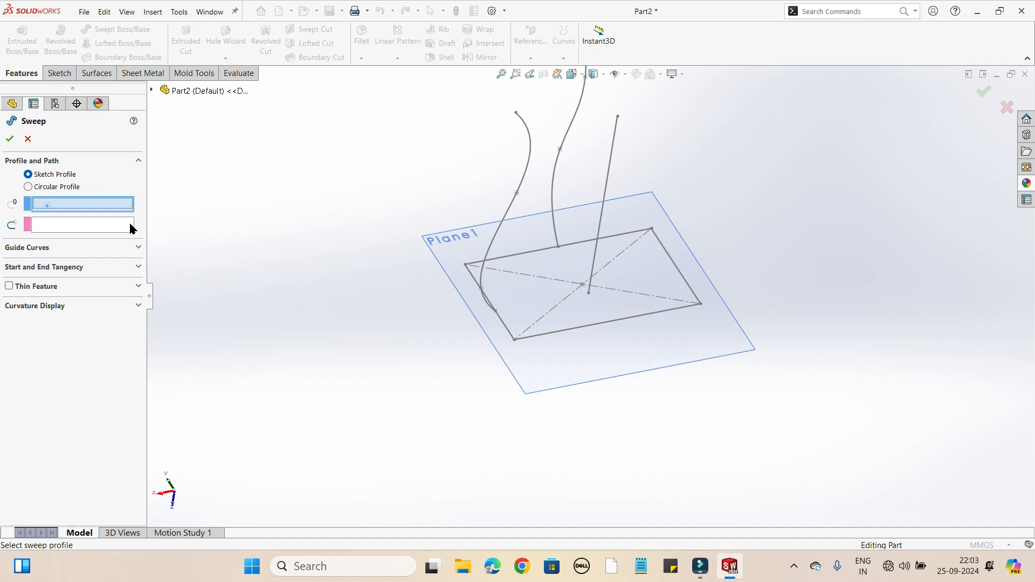
click(613, 327)
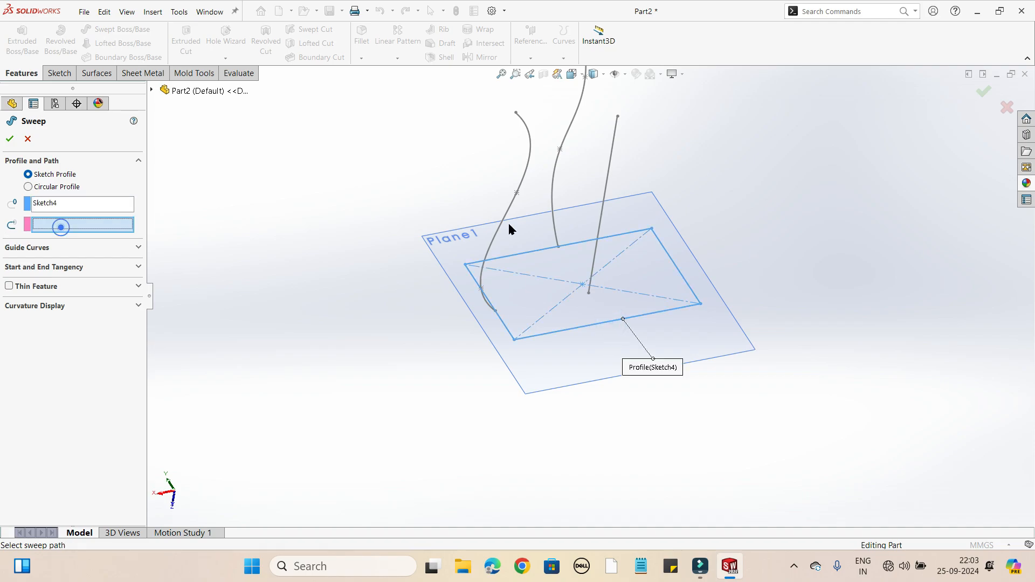
click(607, 197)
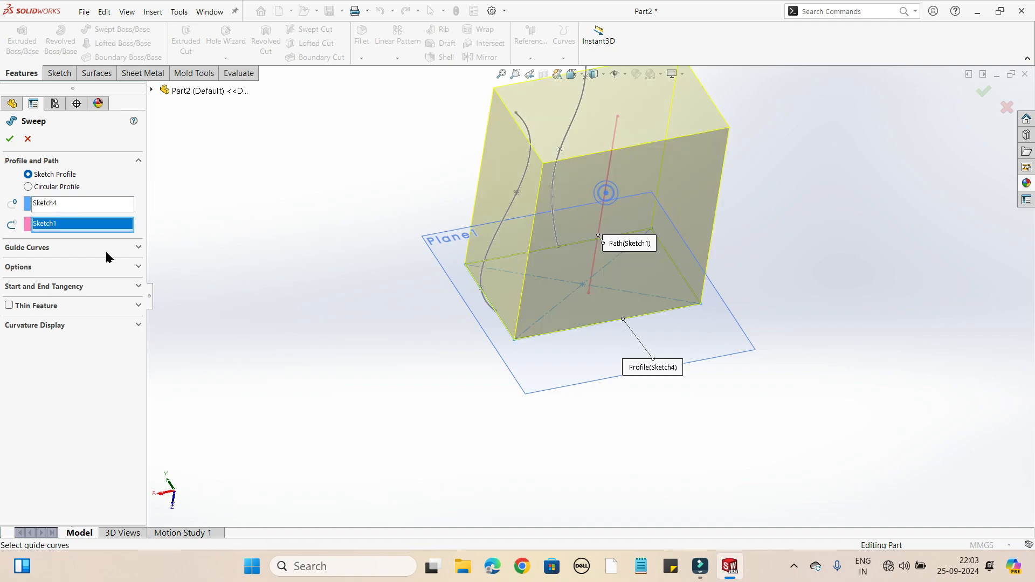
Add both spline sketches, Sketch2 and Sketch3, as guide curves and complete the sweep
click(67, 247)
click(72, 292)
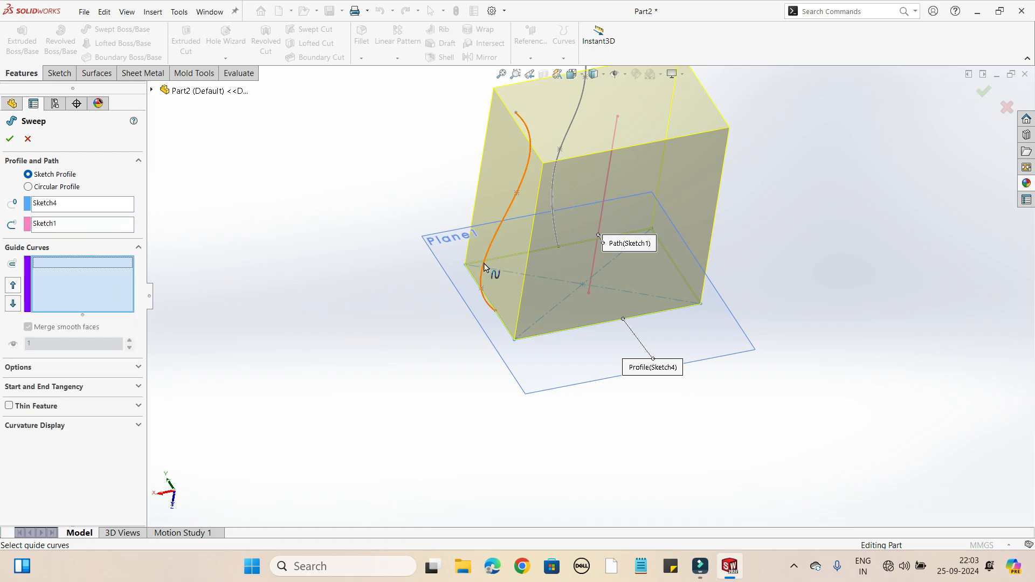
click(484, 262)
mouse_move(439, 293)
middle_down()
mouse_move(314, 312)
mouse_move(445, 351)
middle_up()
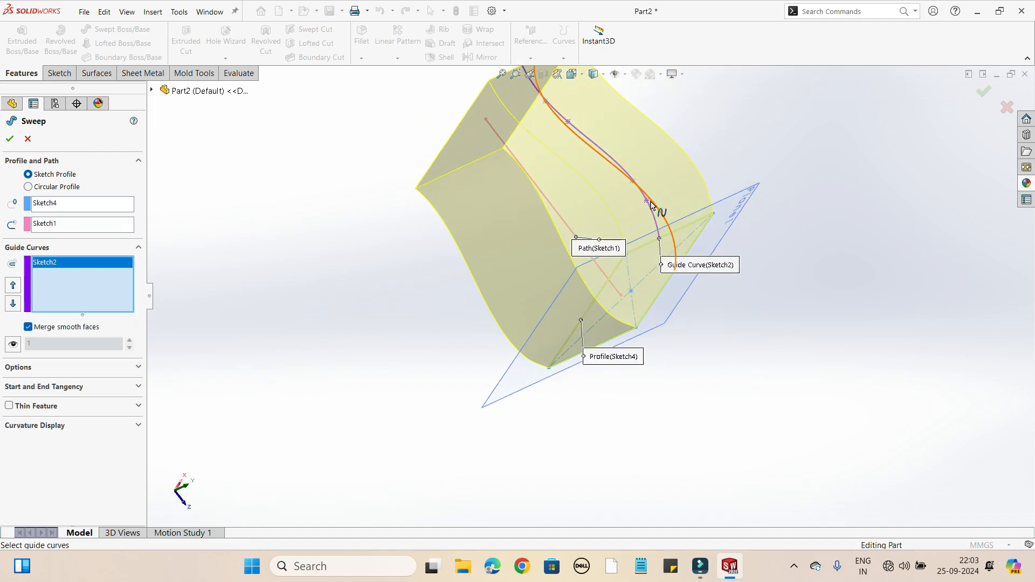
click(656, 206)
mouse_move(656, 242)
middle_down()
mouse_move(628, 213)
mouse_move(732, 139)
mouse_move(685, 242)
mouse_move(555, 335)
mouse_move(620, 269)
mouse_move(647, 214)
mouse_move(719, 216)
middle_up()
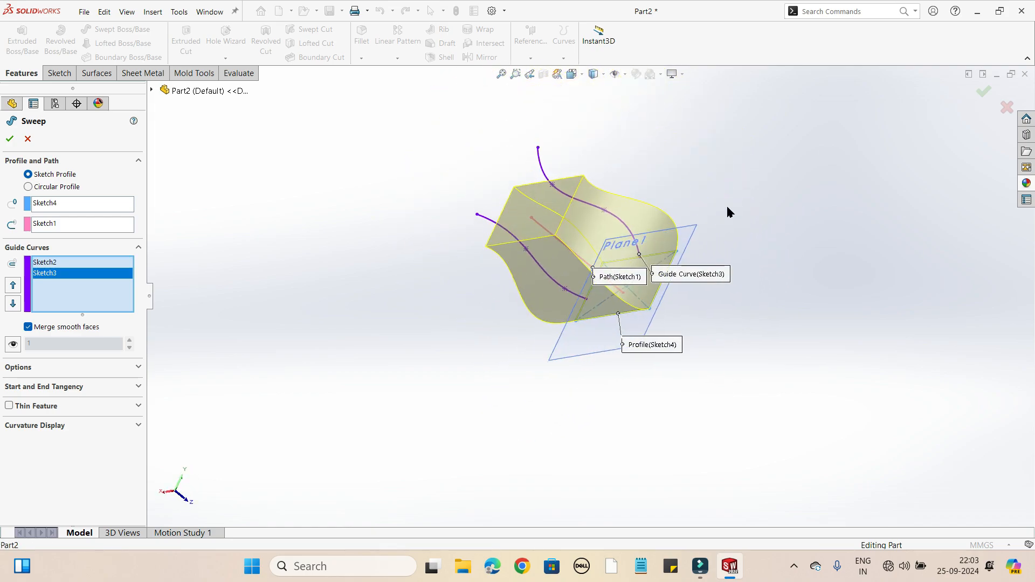
click(9, 139)
middle_drag(353, 280, 383, 338)
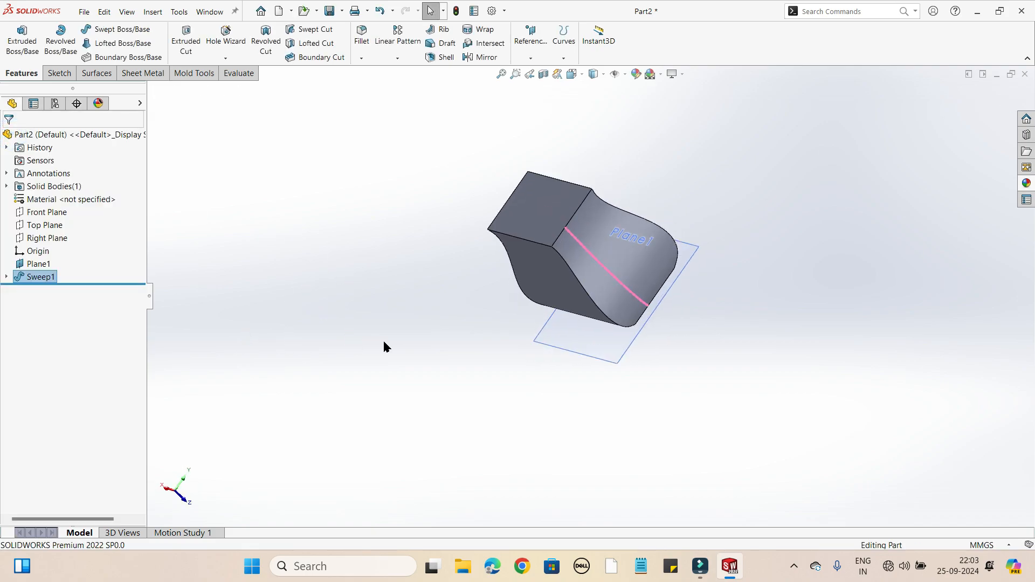
click(857, 232)
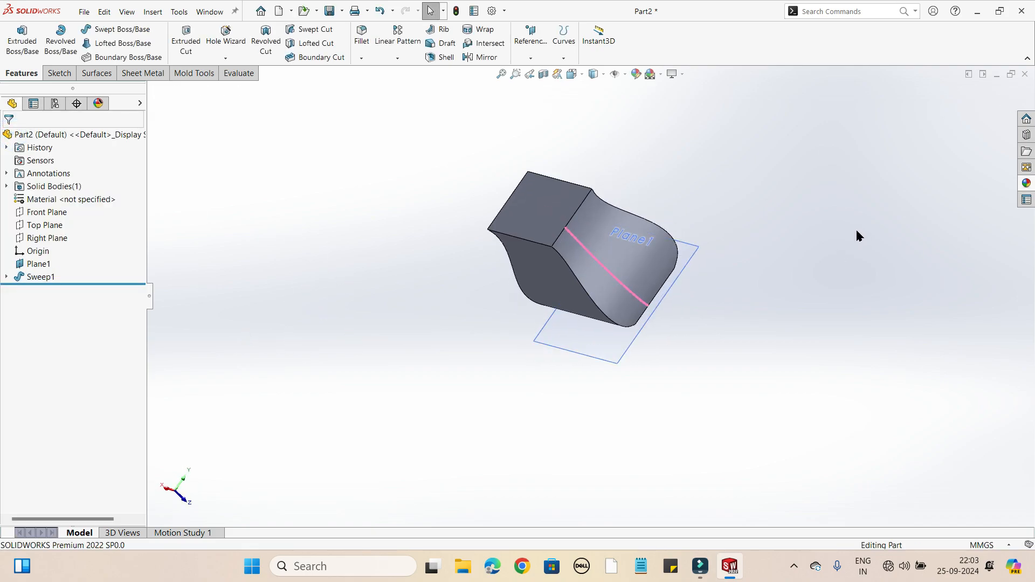